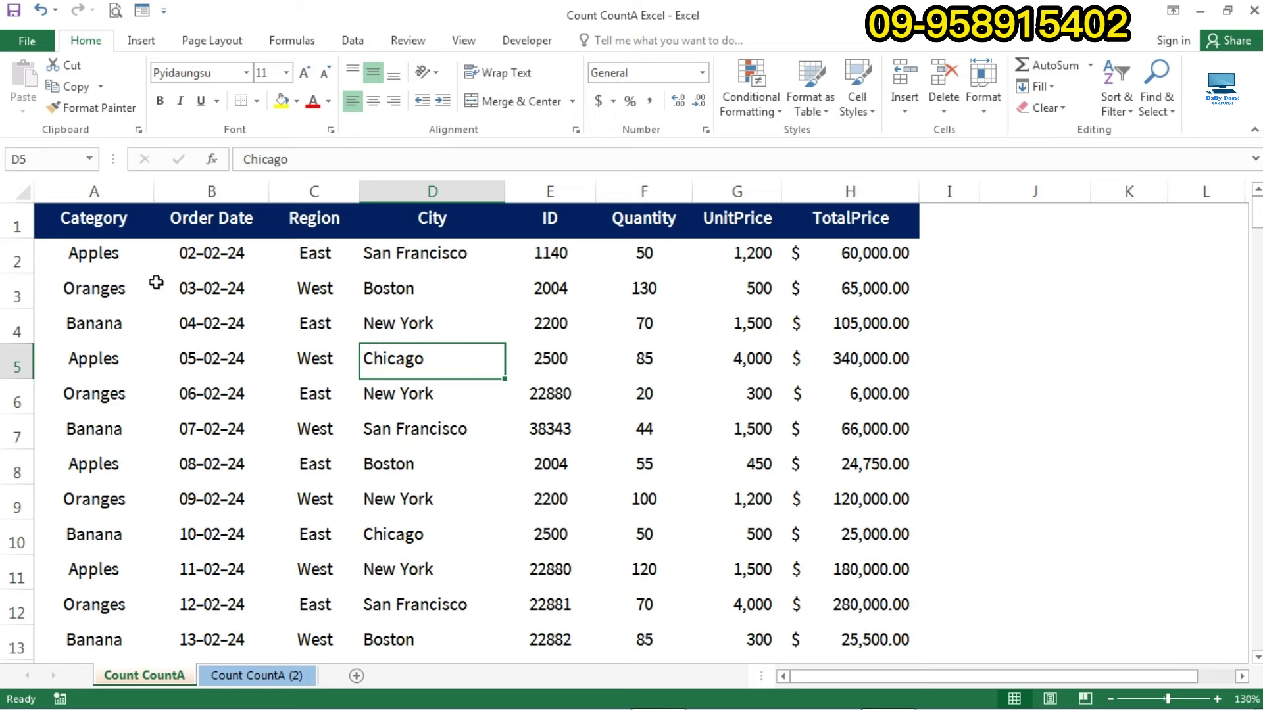
# Inspect the Category, Order Date, Quantity, UnitPrice and TotalPrice columns across the table.
pyautogui.scroll(-2, 596, 317)
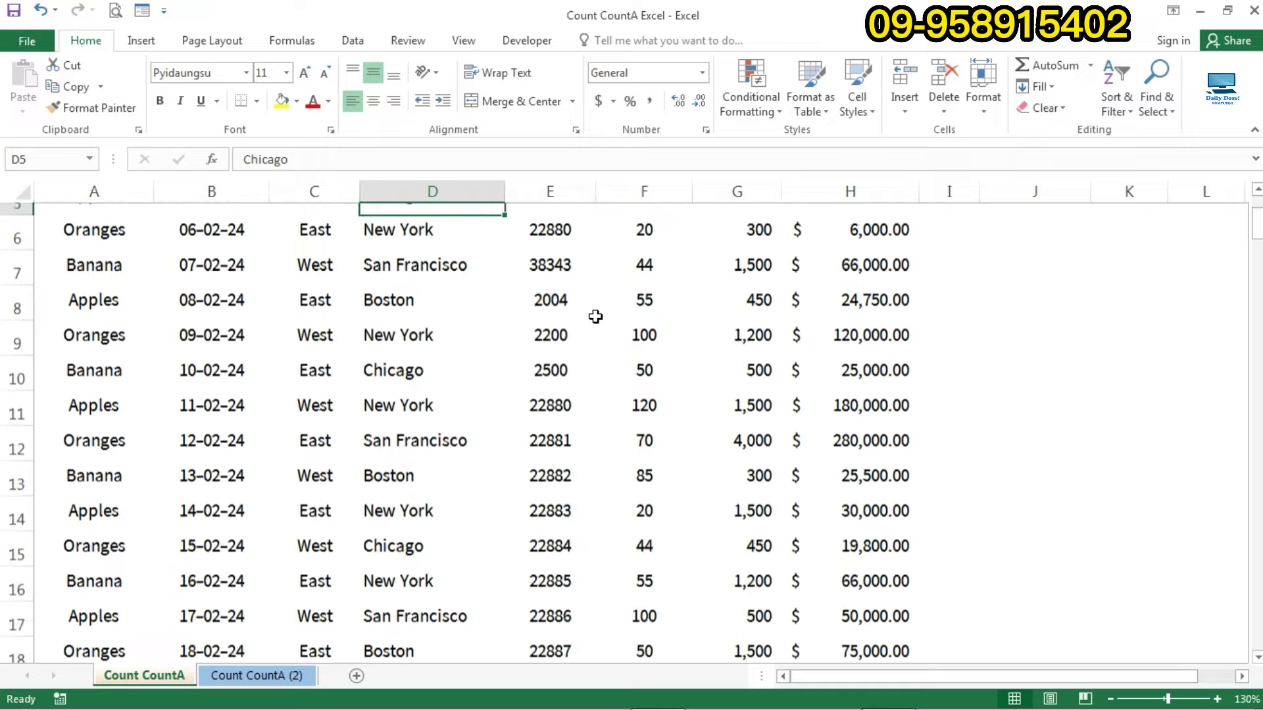
pyautogui.scroll(2, 596, 317)
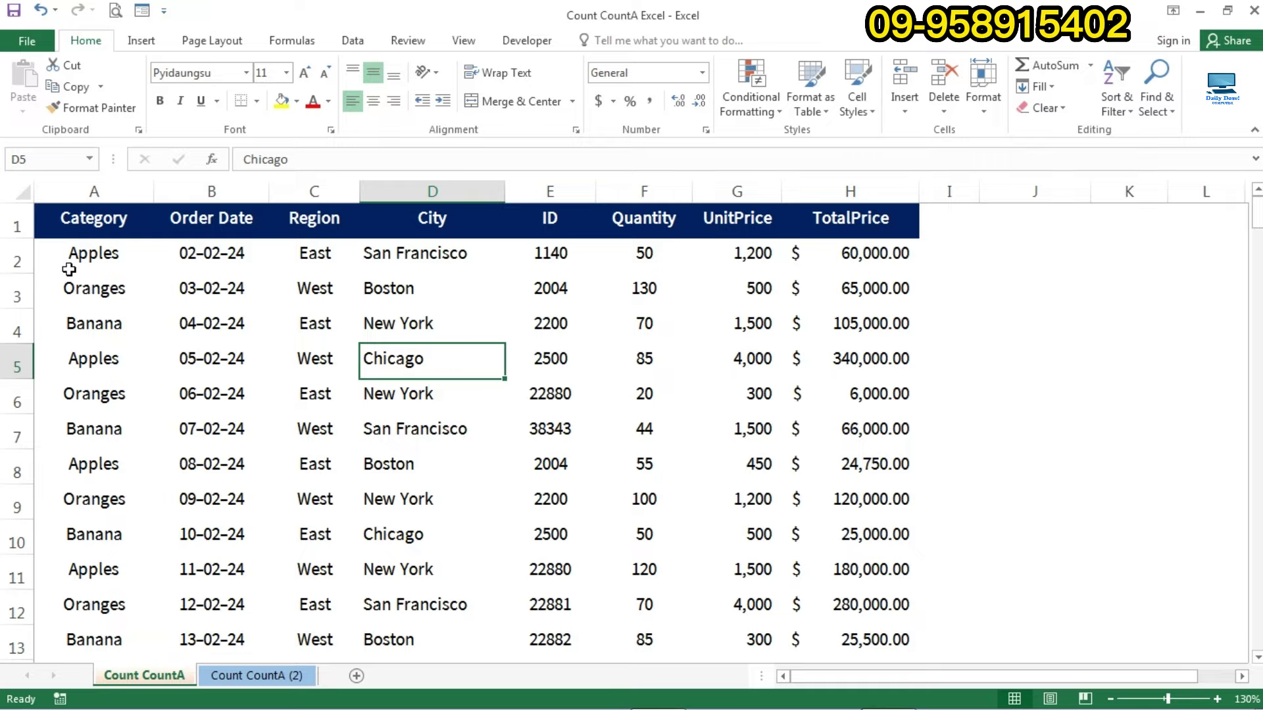
pyautogui.click(119, 224)
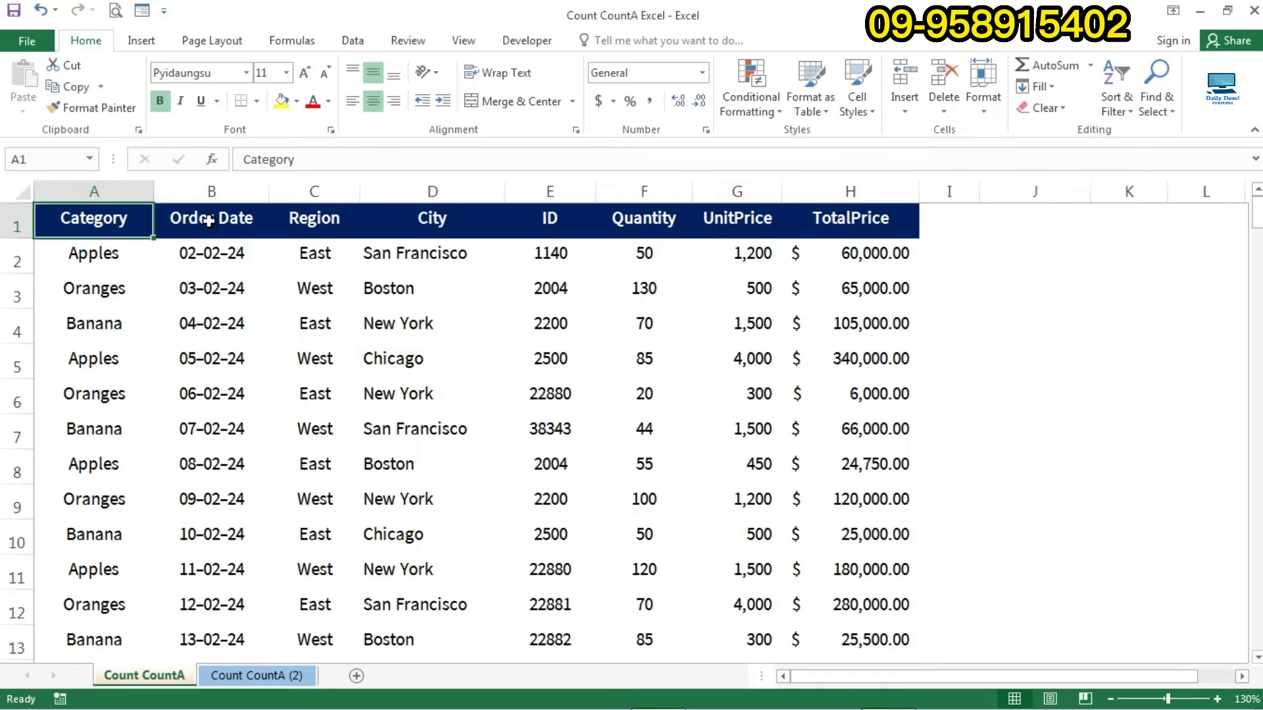
pyautogui.click(214, 221)
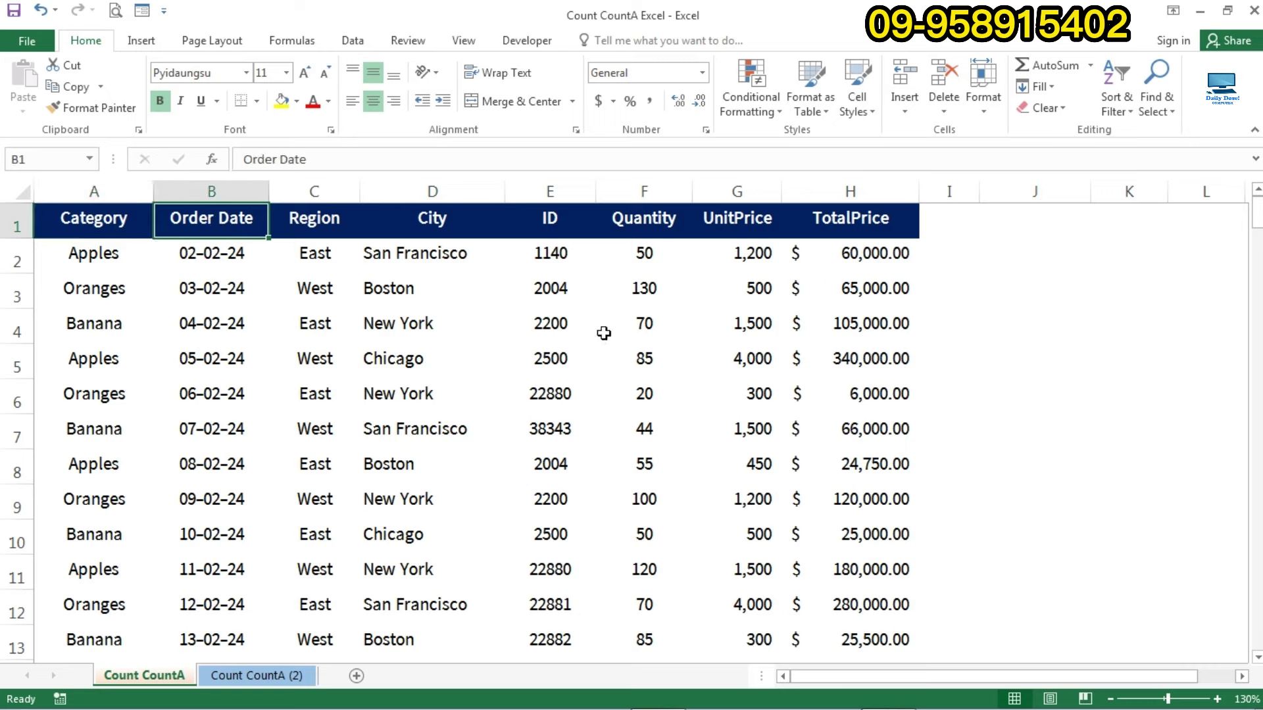
pyautogui.click(649, 233)
pyautogui.click(714, 228)
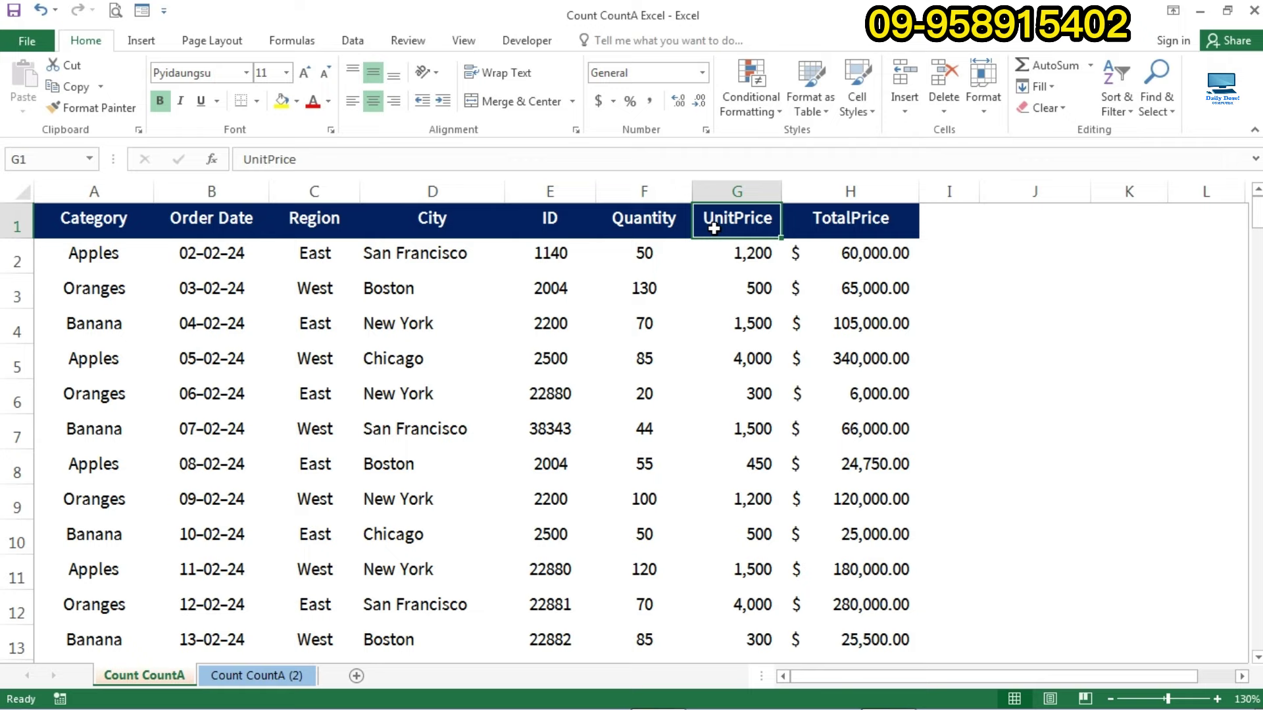
pyautogui.click(830, 225)
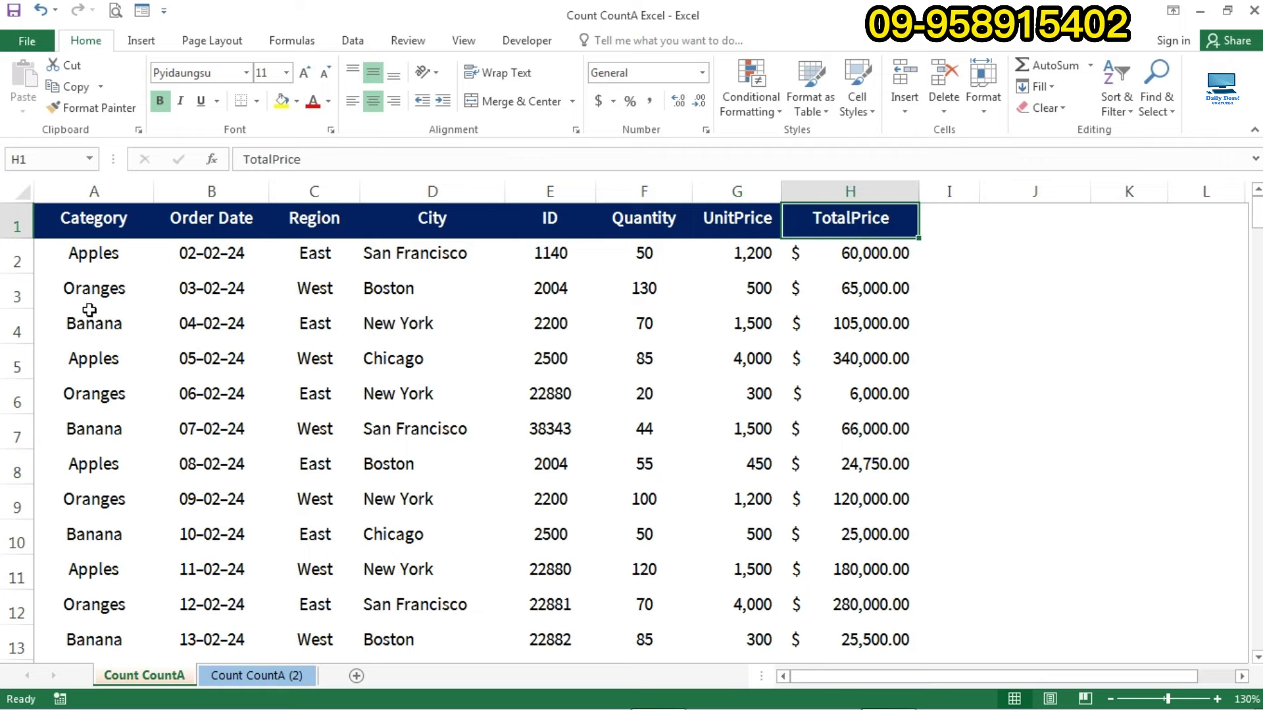
pyautogui.scroll(-4, 273, 348)
pyautogui.scroll(-5, 273, 349)
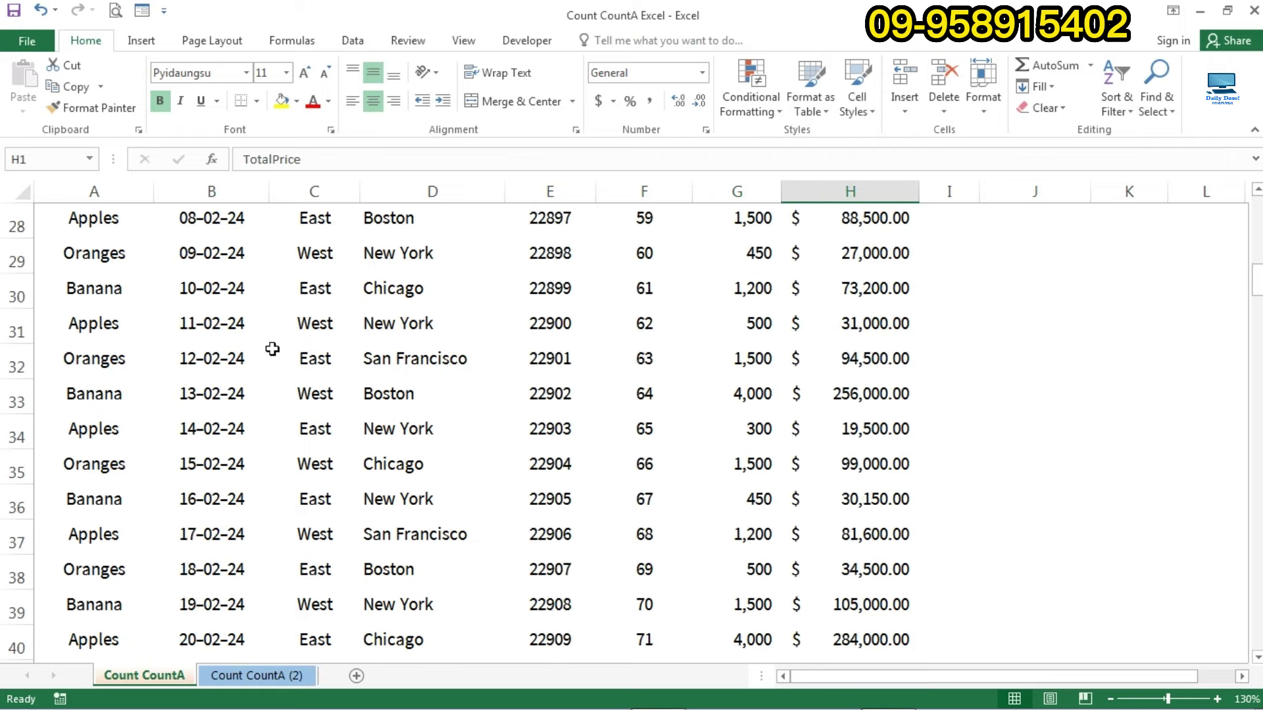
pyautogui.scroll(-7, 272, 349)
pyautogui.scroll(-6, 272, 348)
pyautogui.scroll(-6, 273, 348)
pyautogui.scroll(-8, 272, 346)
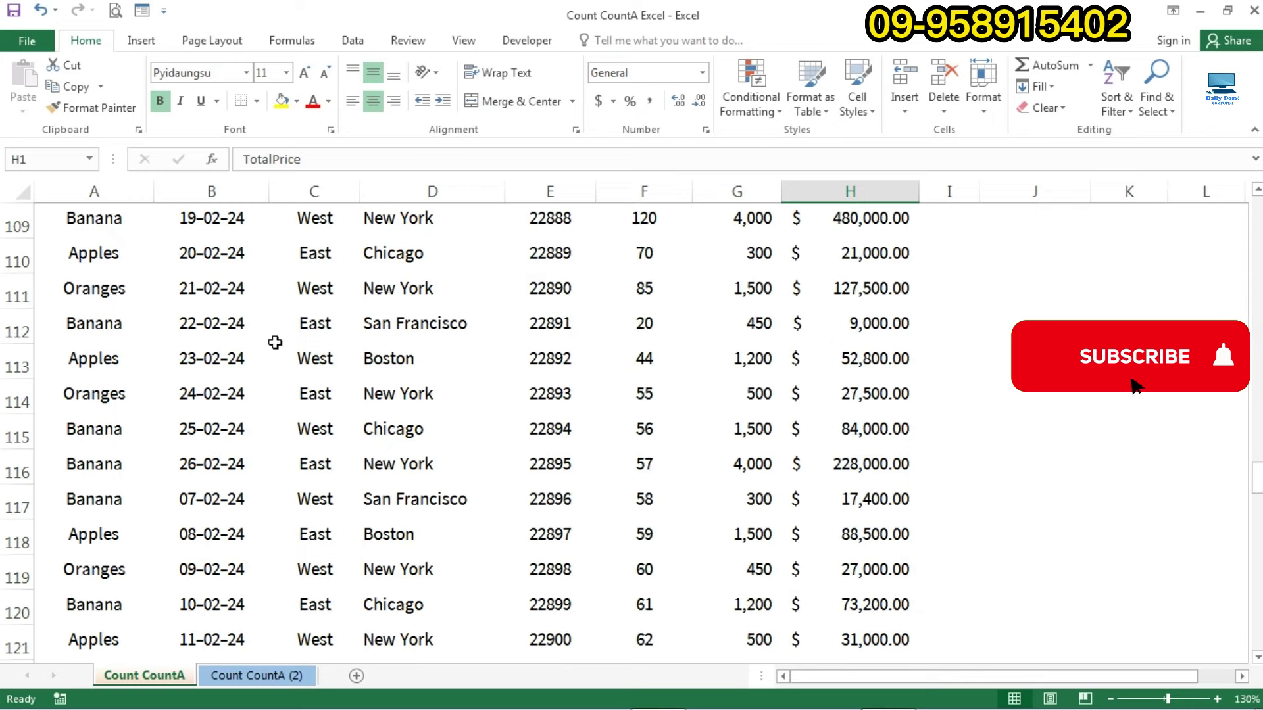
pyautogui.scroll(-5, 271, 342)
pyautogui.scroll(-9, 267, 337)
pyautogui.scroll(-4, 263, 337)
pyautogui.scroll(-6, 250, 341)
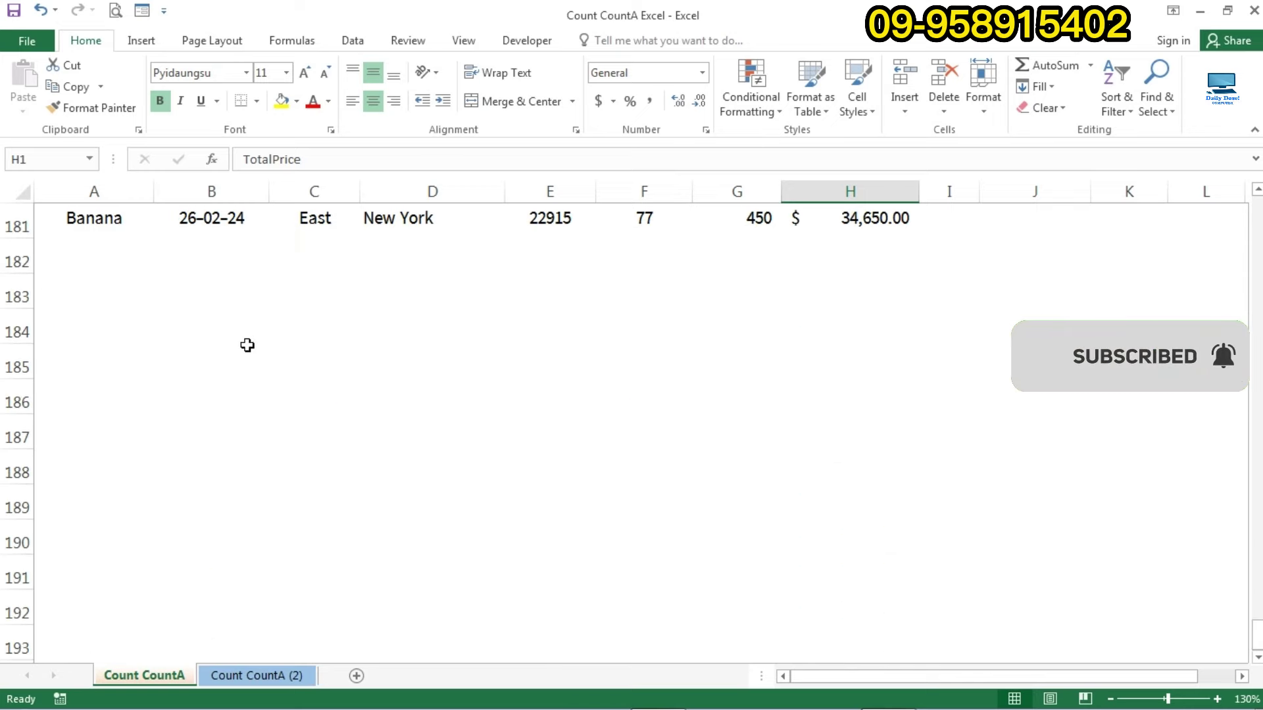
pyautogui.scroll(2, 237, 341)
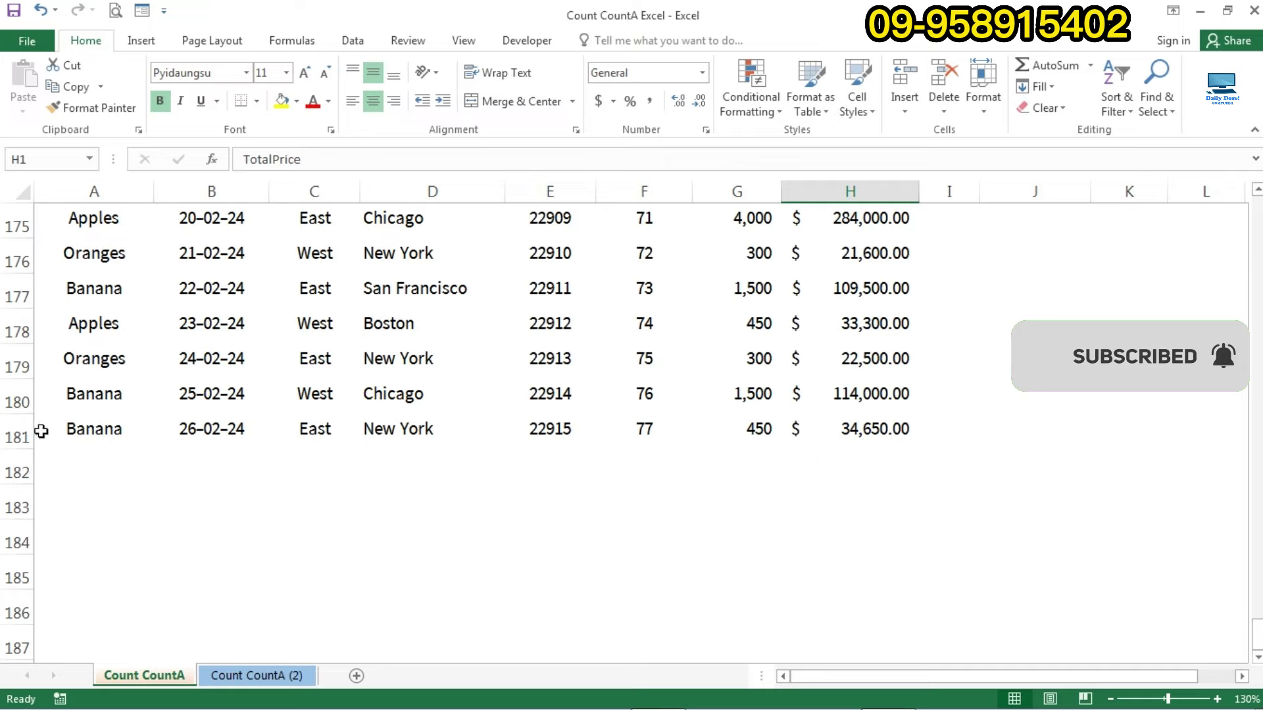
pyautogui.scroll(5, 379, 397)
pyautogui.scroll(9, 332, 398)
pyautogui.scroll(6, 356, 398)
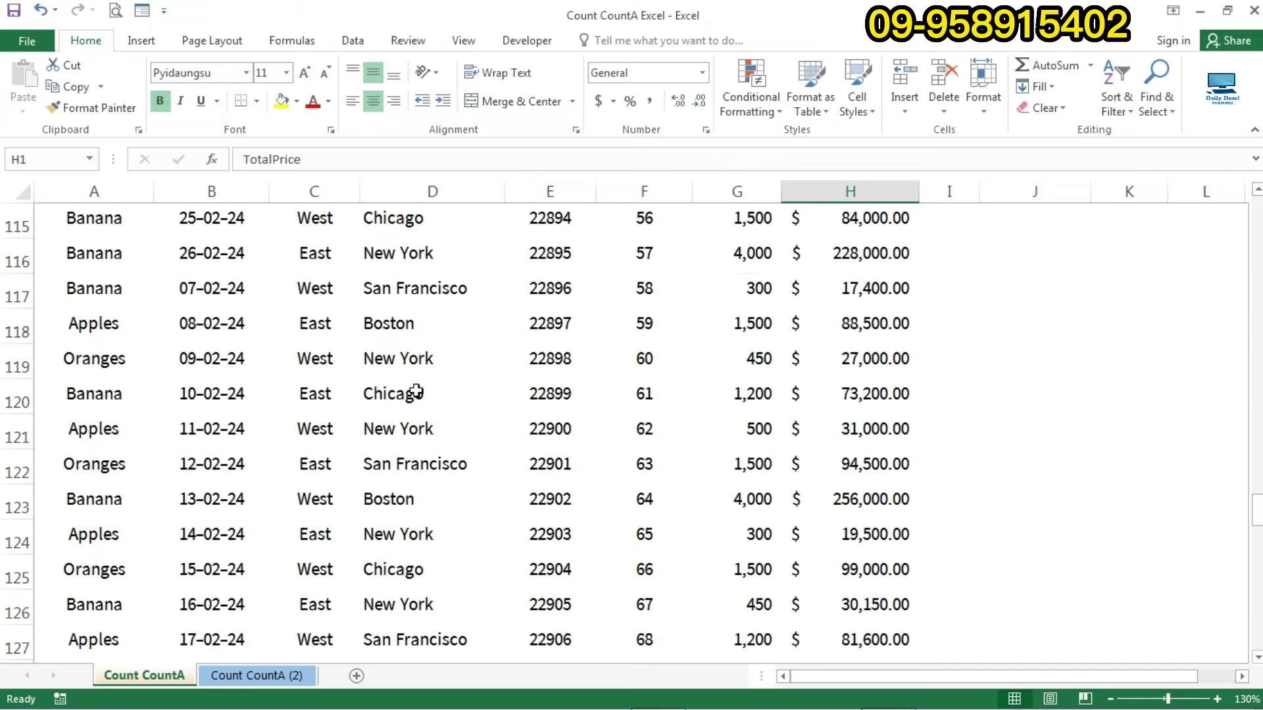
pyautogui.scroll(1, 414, 395)
pyautogui.moveTo(1257, 484); pyautogui.dragTo(1257, 211)
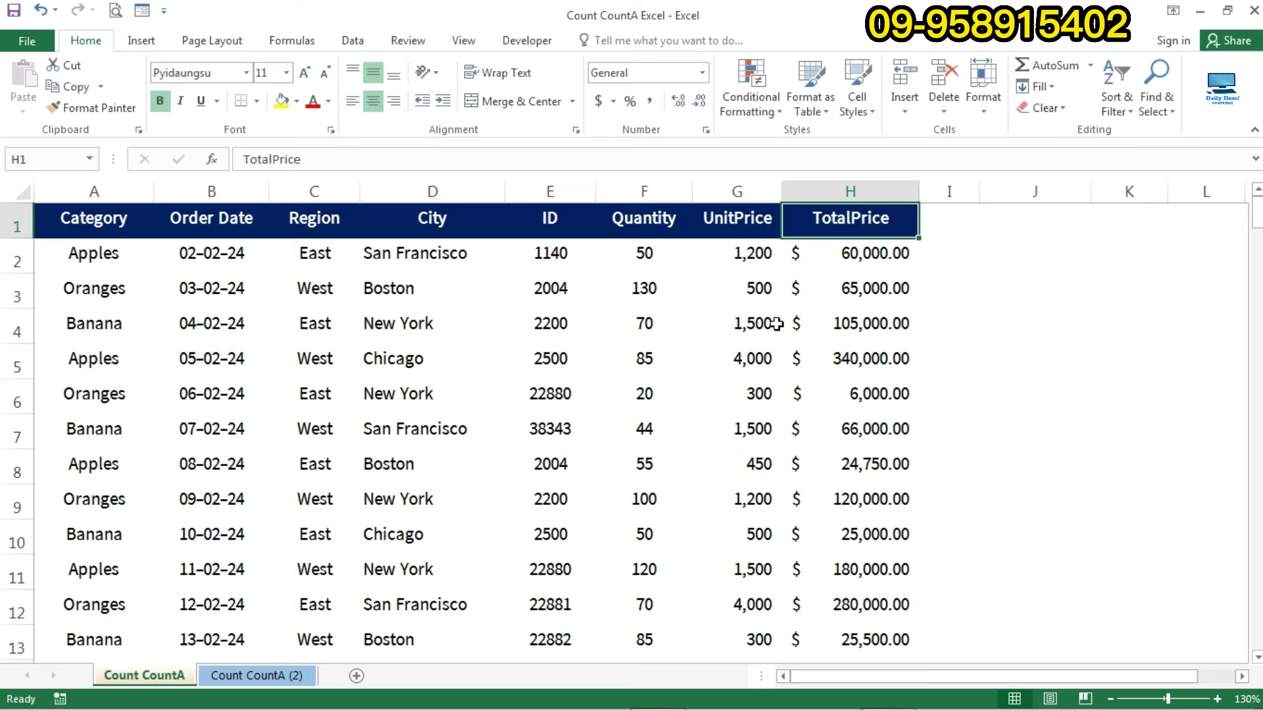
# Check the TotalPrice formula in row 3 and the first ID value, 1140.
pyautogui.click(819, 290)
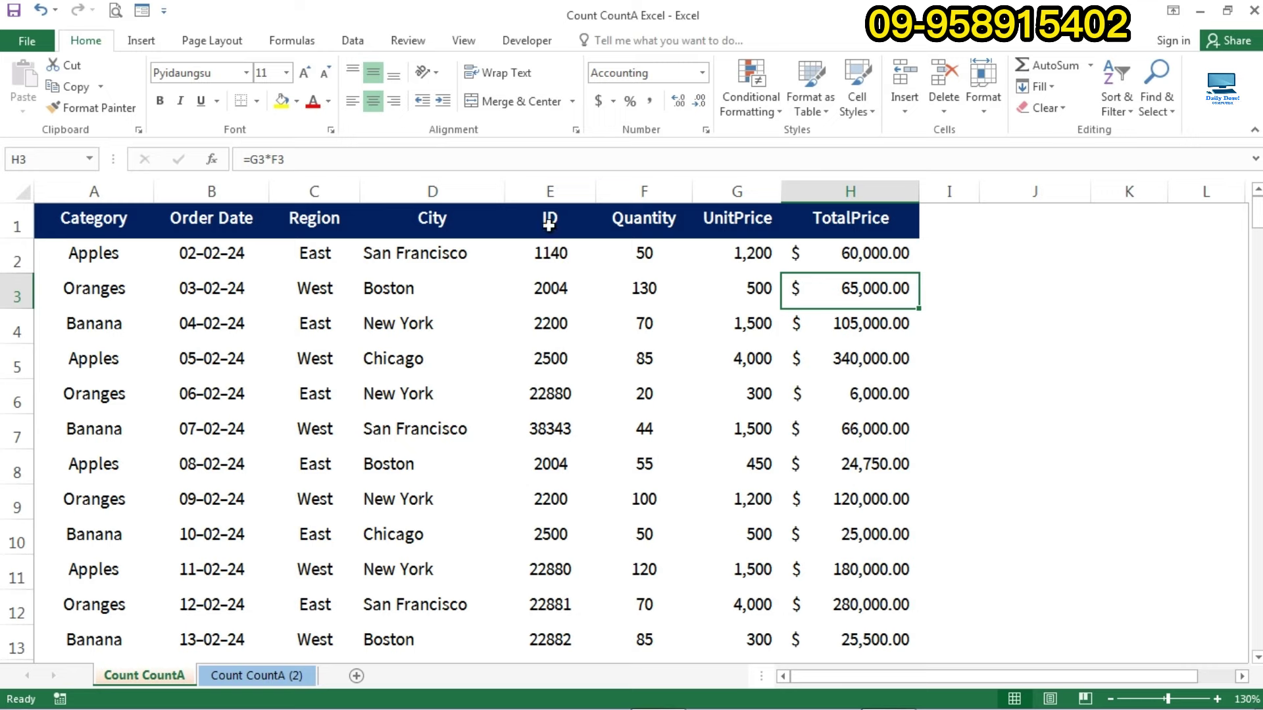
pyautogui.click(548, 225)
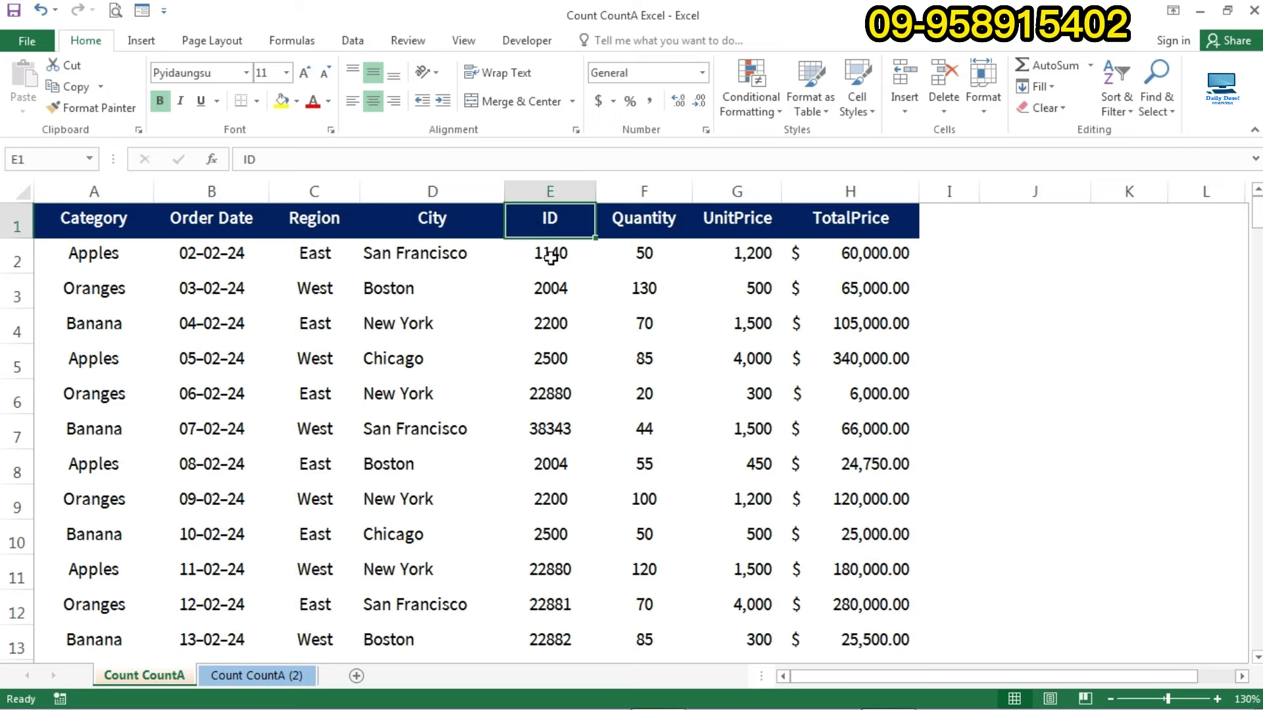
pyautogui.click(553, 254)
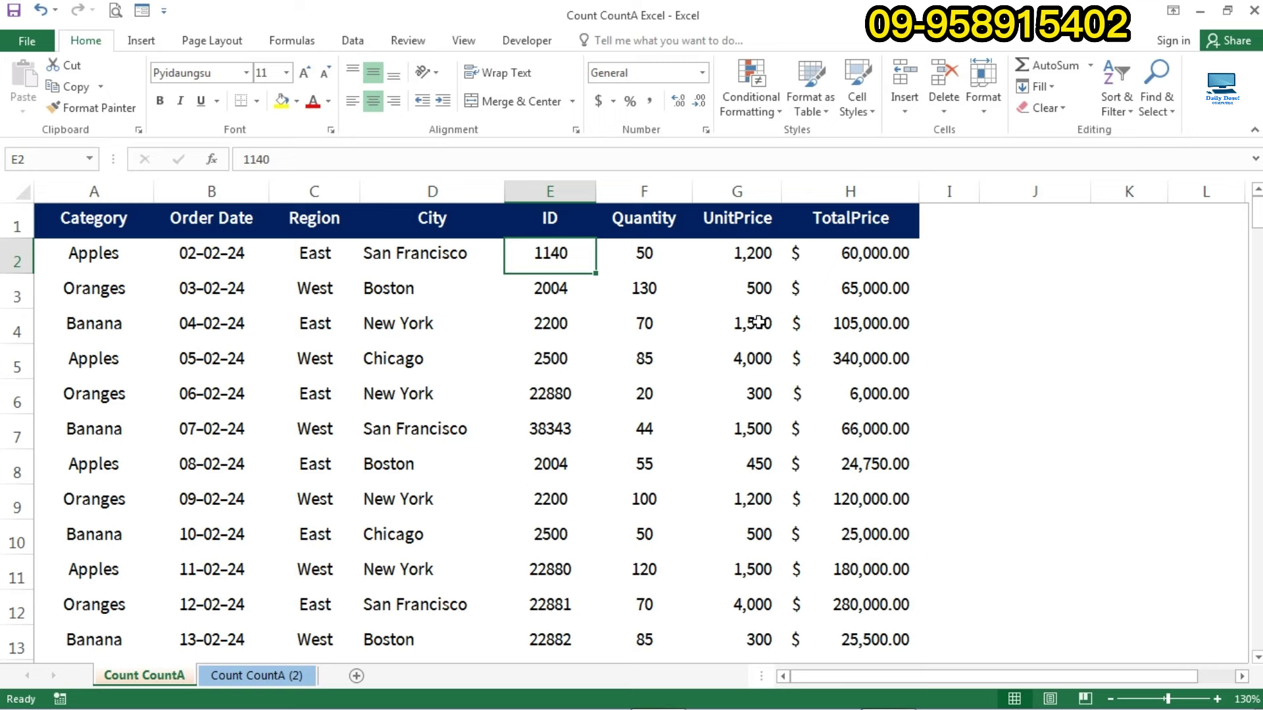
# Copy the ID header from E1 into J2.
pyautogui.click(551, 218)
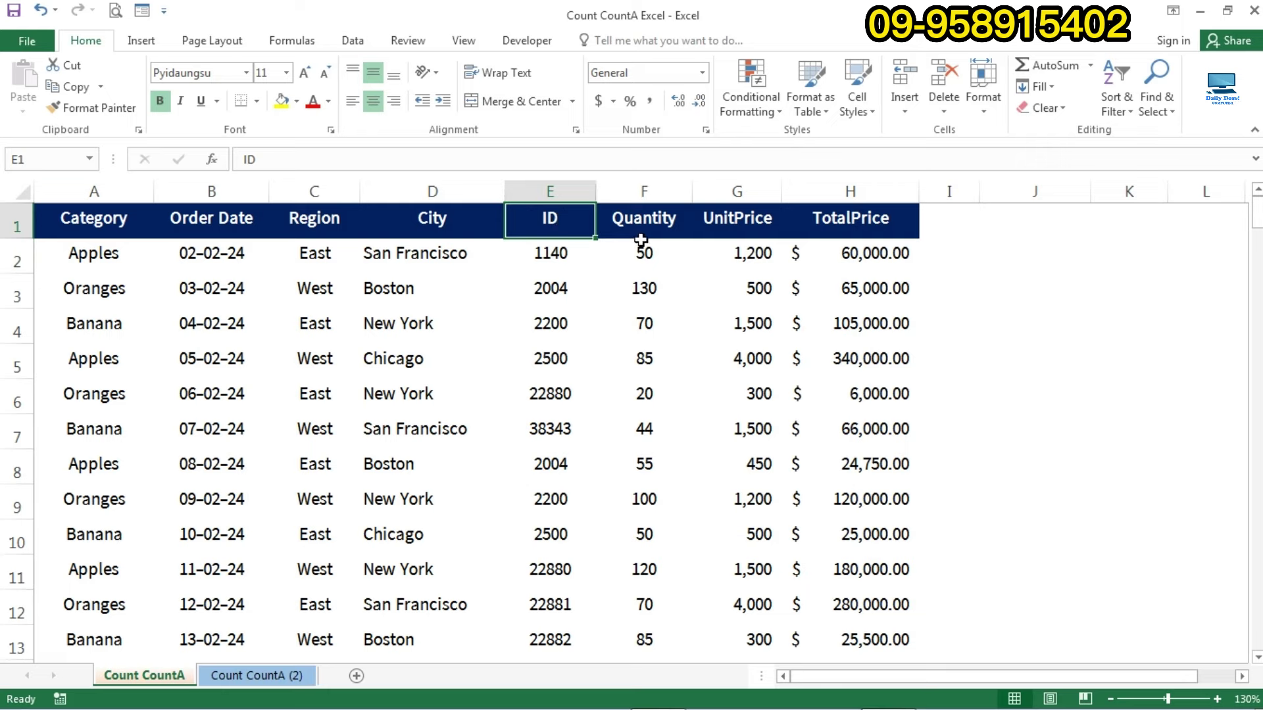
pyautogui.click(65, 86)
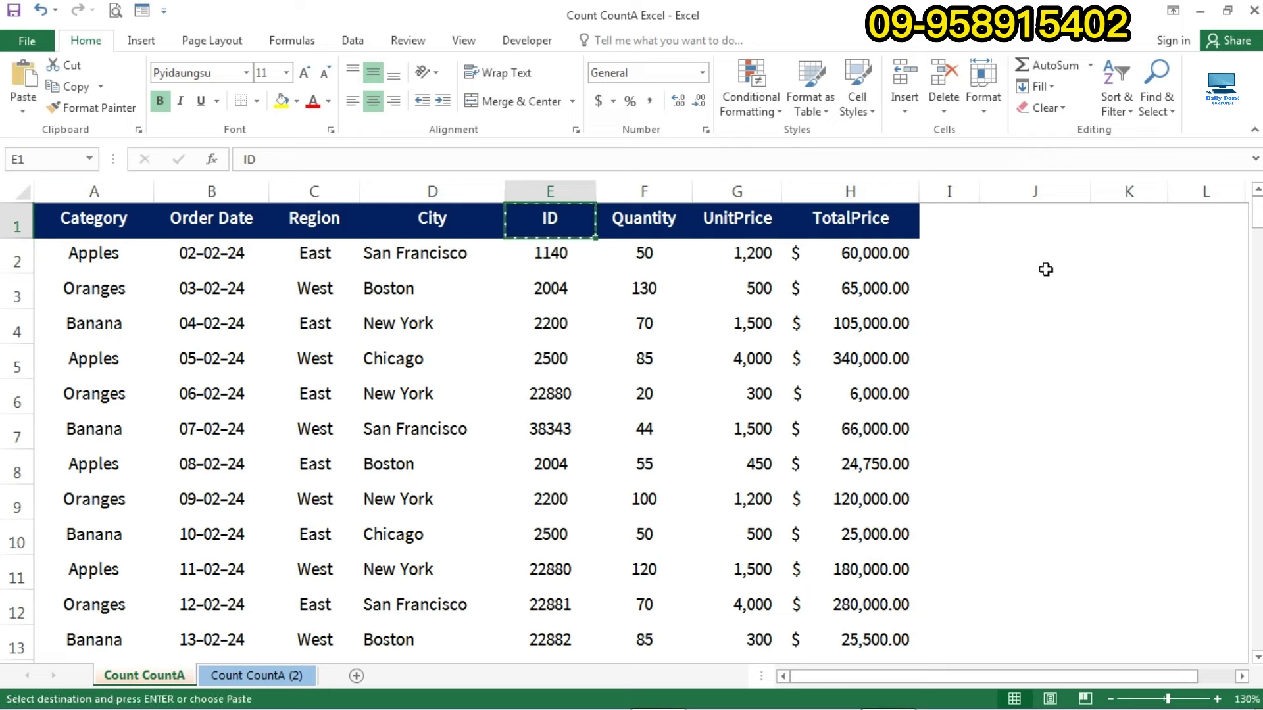
pyautogui.click(1046, 269)
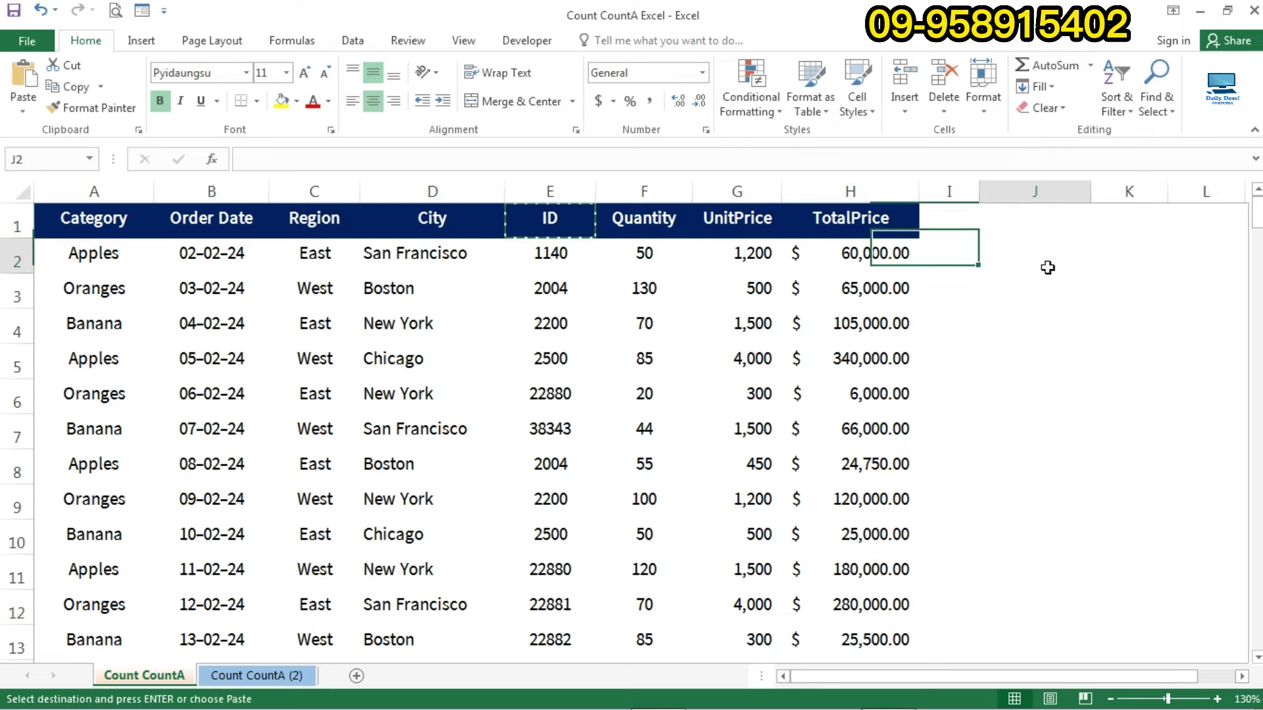
pyautogui.click(27, 85)
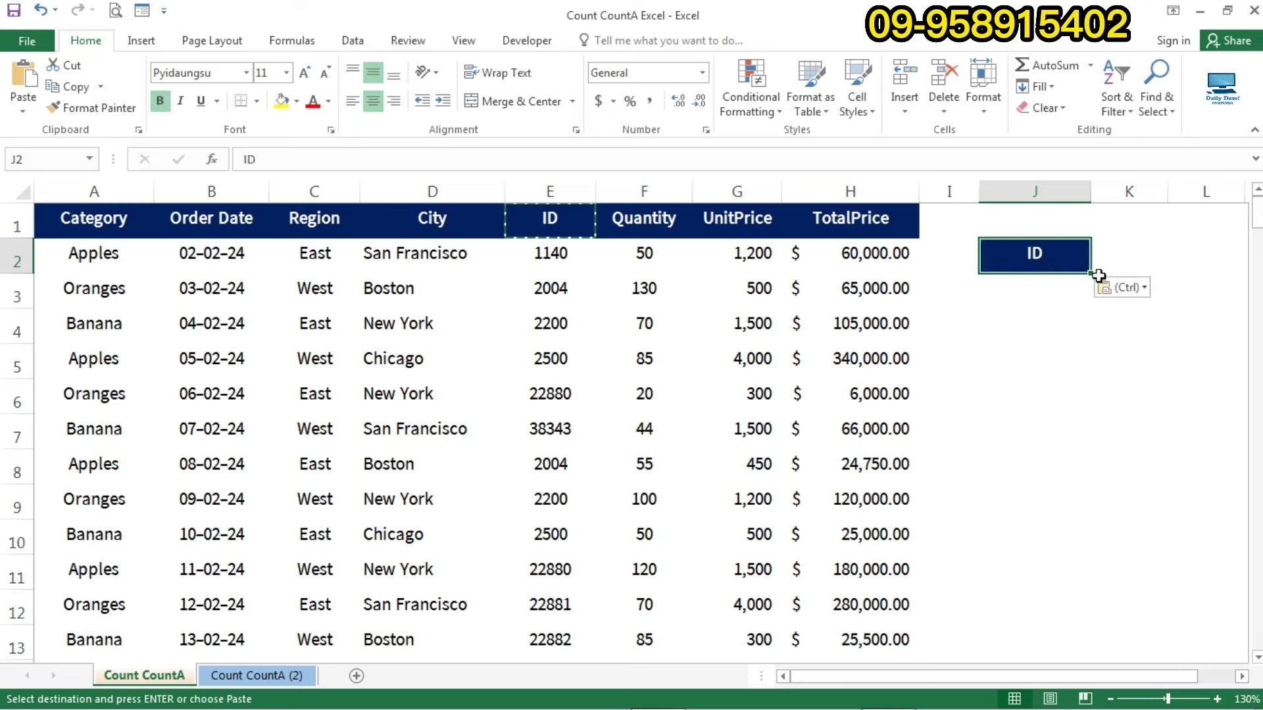
# Widen column K and enter =COUNT(E2:E181) in K2, returning 180.
pyautogui.click(1121, 247)
pyautogui.moveTo(1161, 191); pyautogui.dragTo(1222, 190)
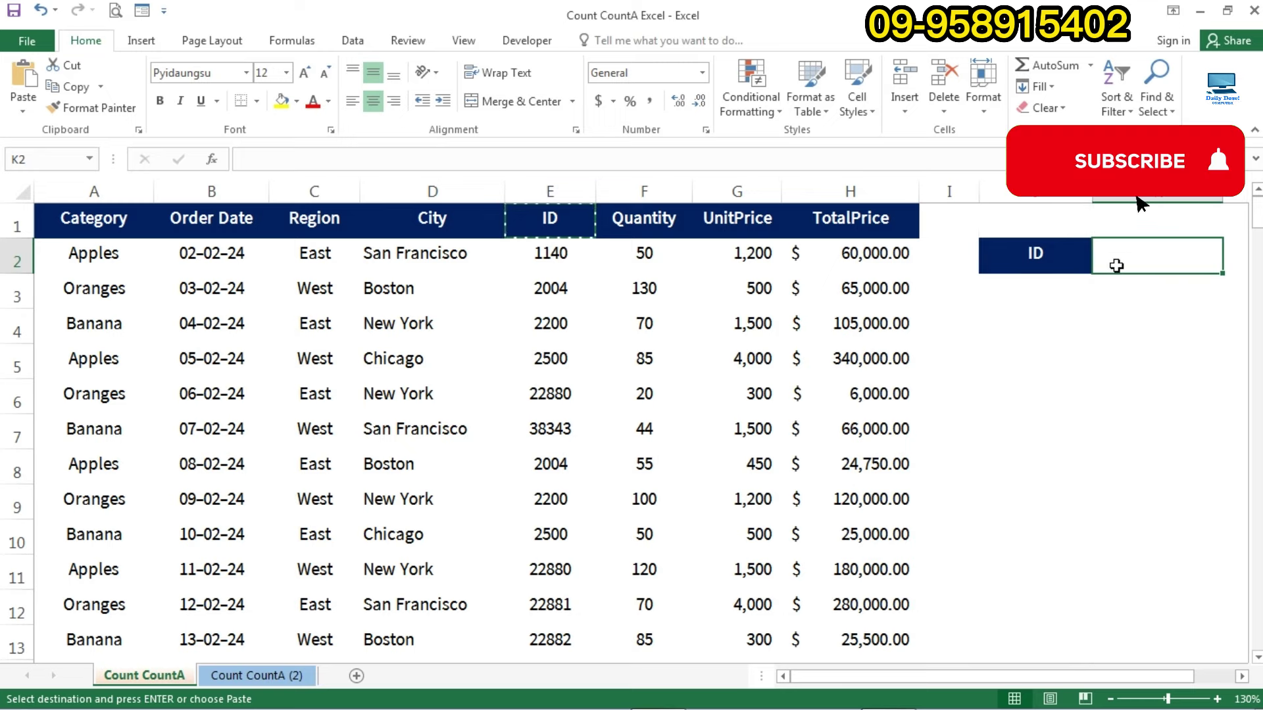
pyautogui.write('=')
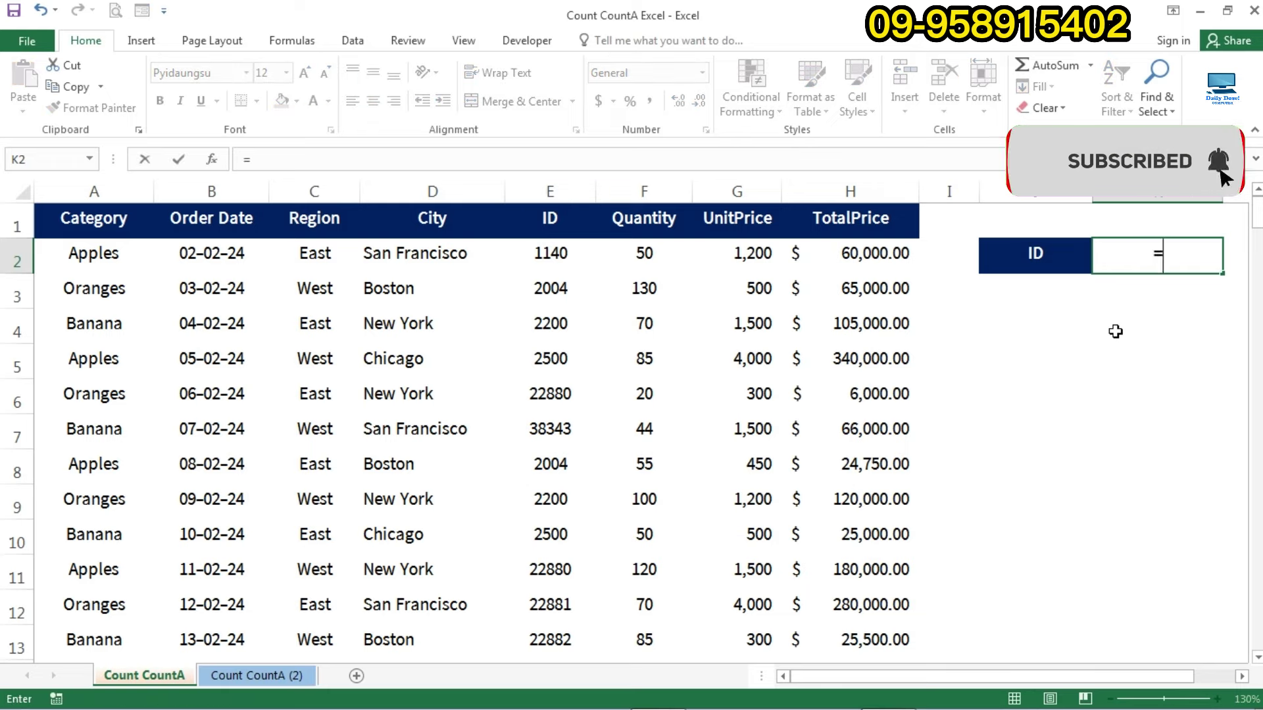
pyautogui.write('co')
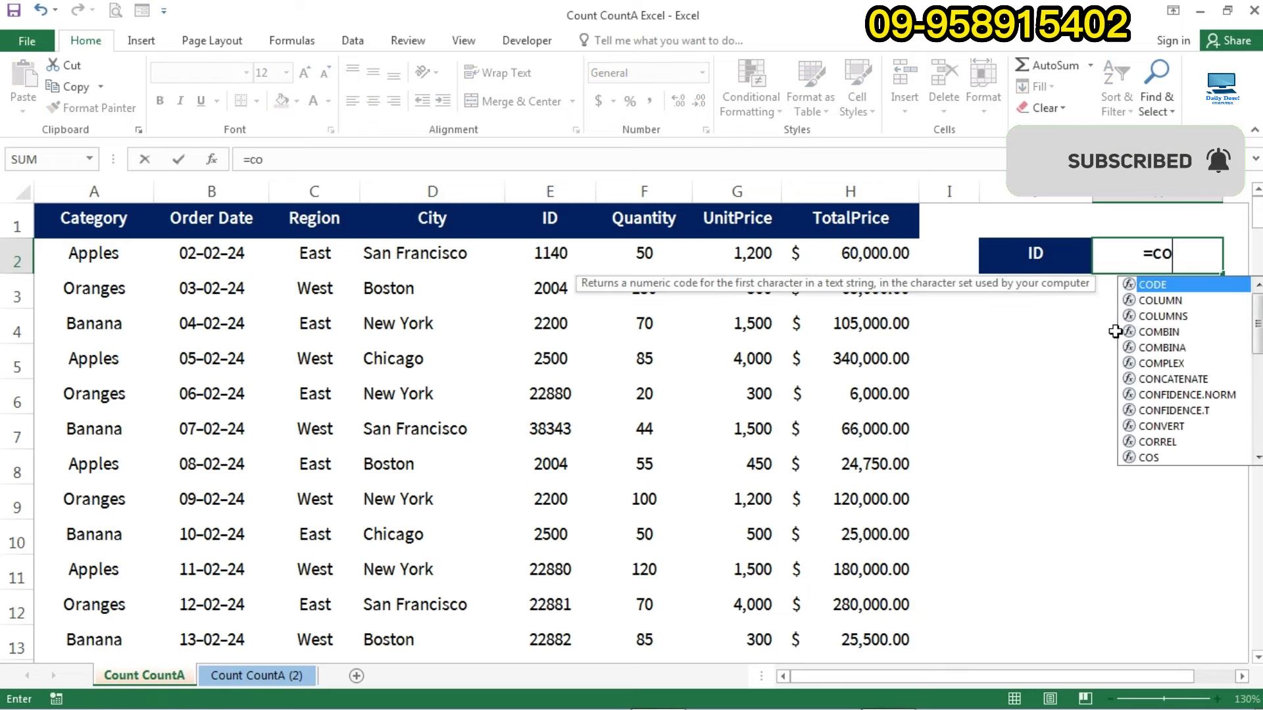
pyautogui.write('u')
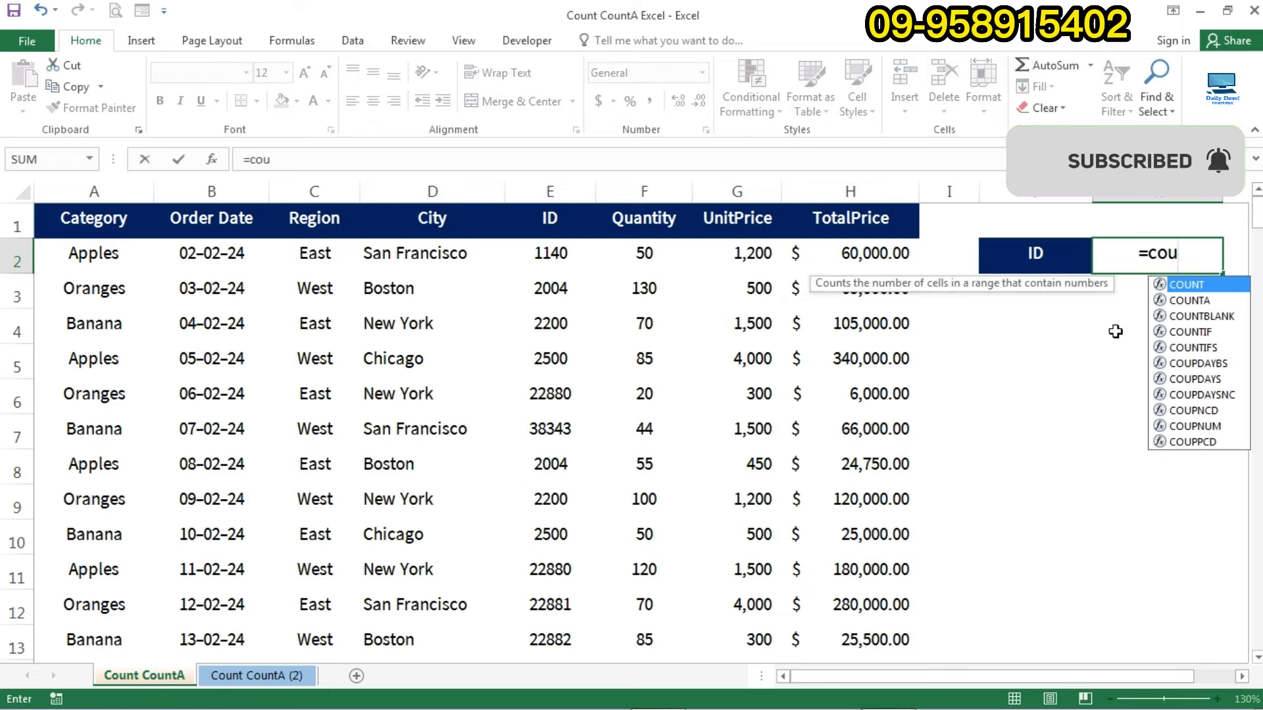
pyautogui.press('Tab')
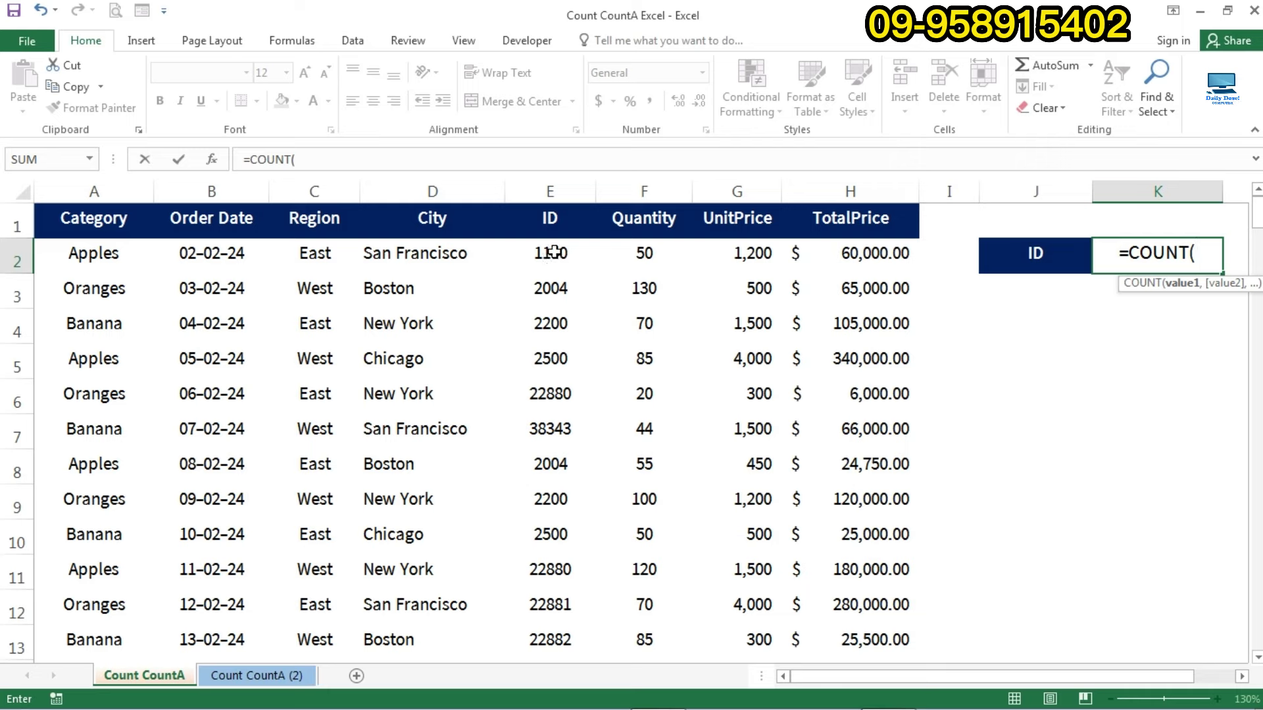
pyautogui.moveTo(554, 252); pyautogui.dragTo(560, 500)
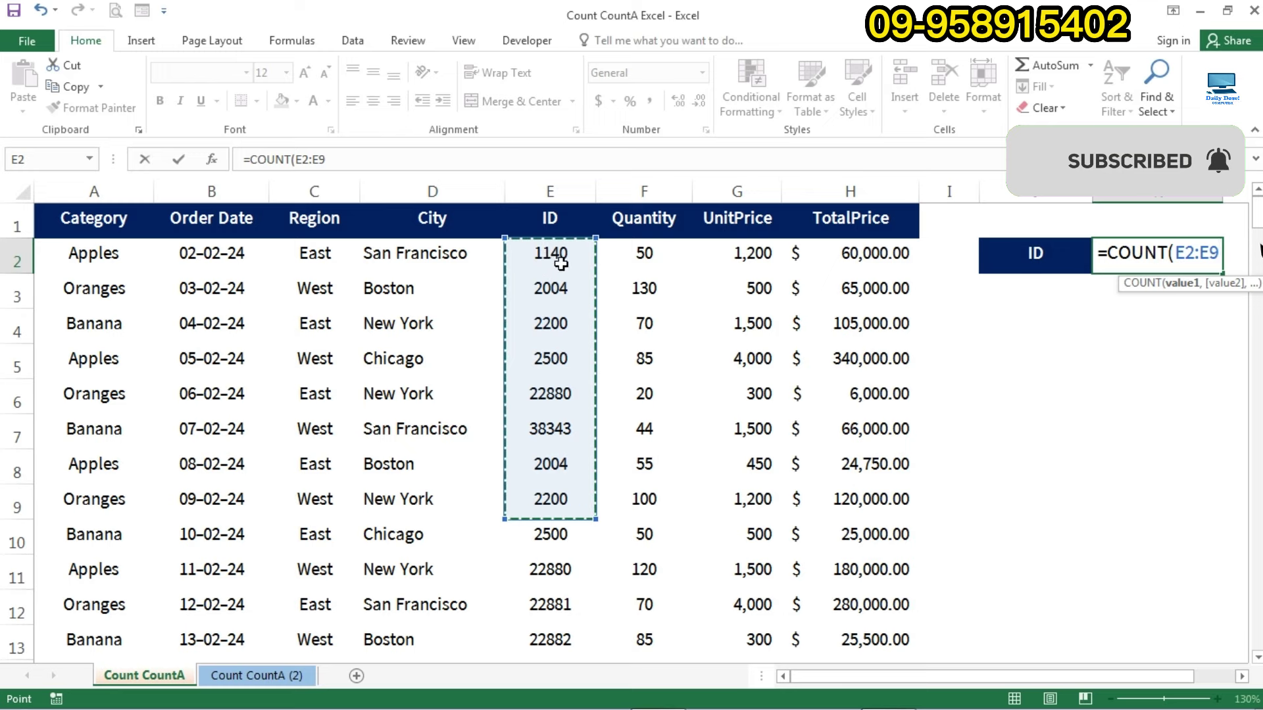
pyautogui.click(554, 258)
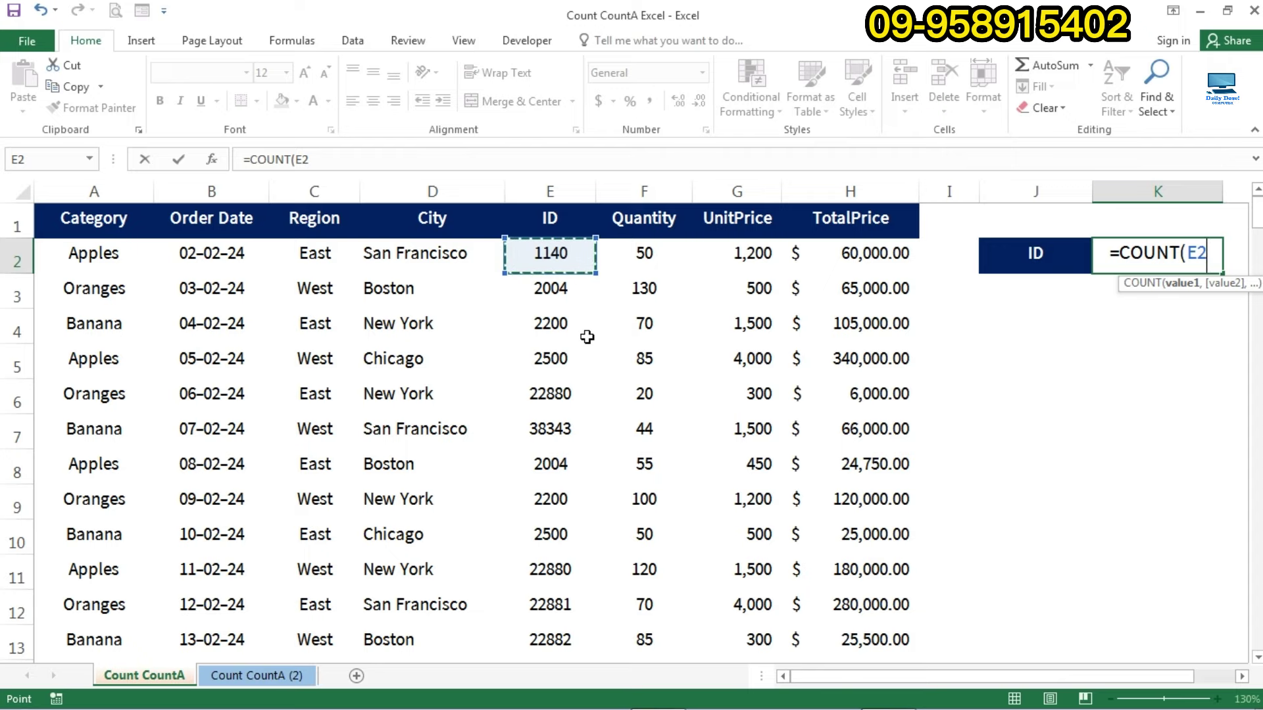
pyautogui.hotkey('ctrl', 'shift', 'Down')
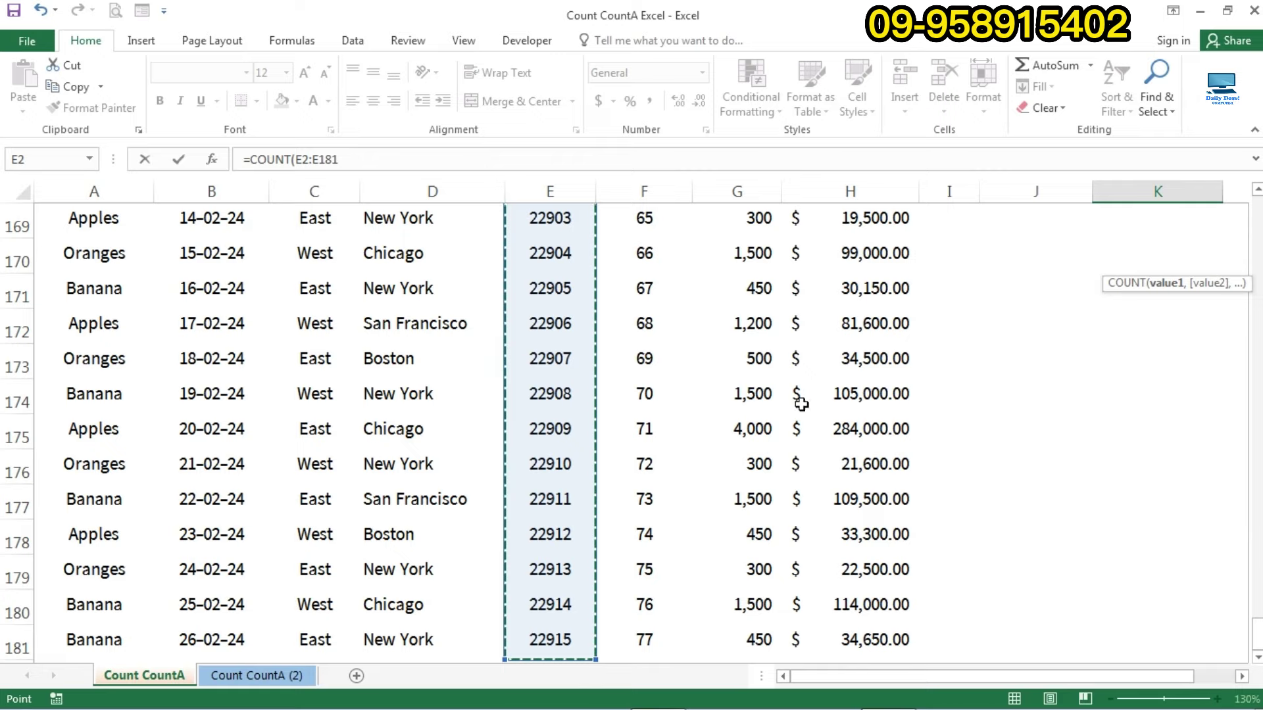
pyautogui.moveTo(1257, 634); pyautogui.dragTo(1257, 210)
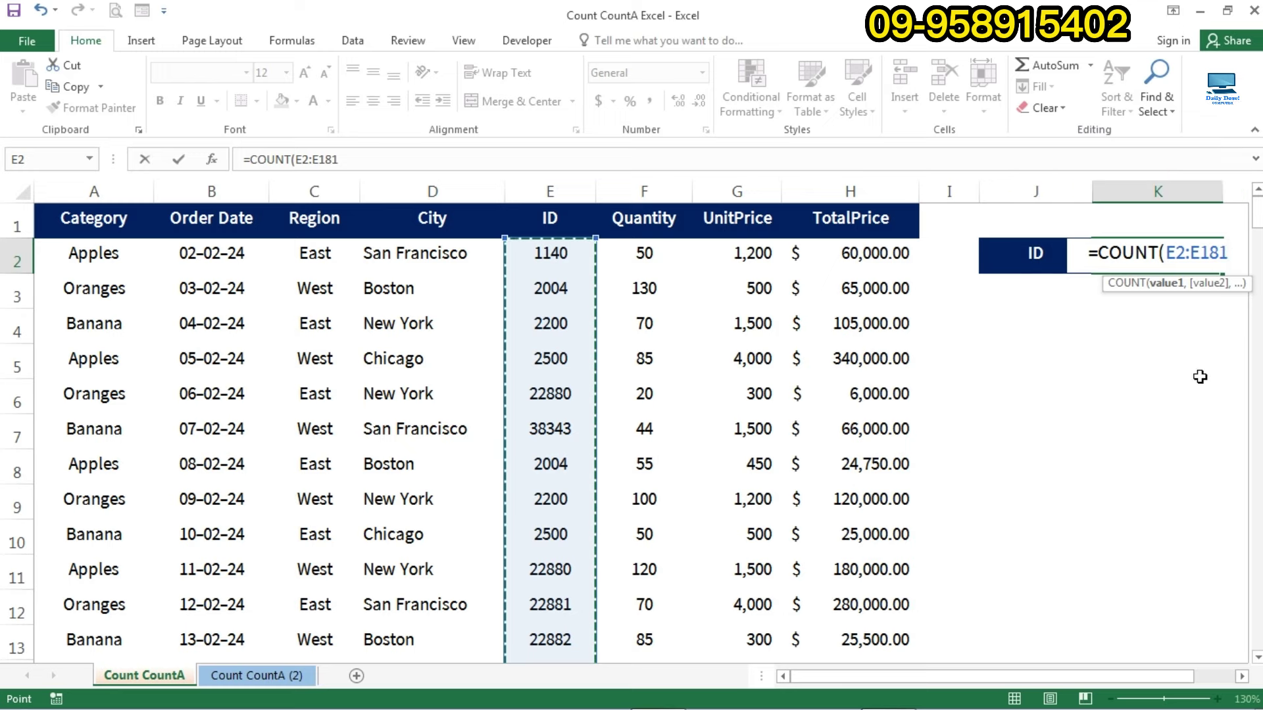
pyautogui.write(')')
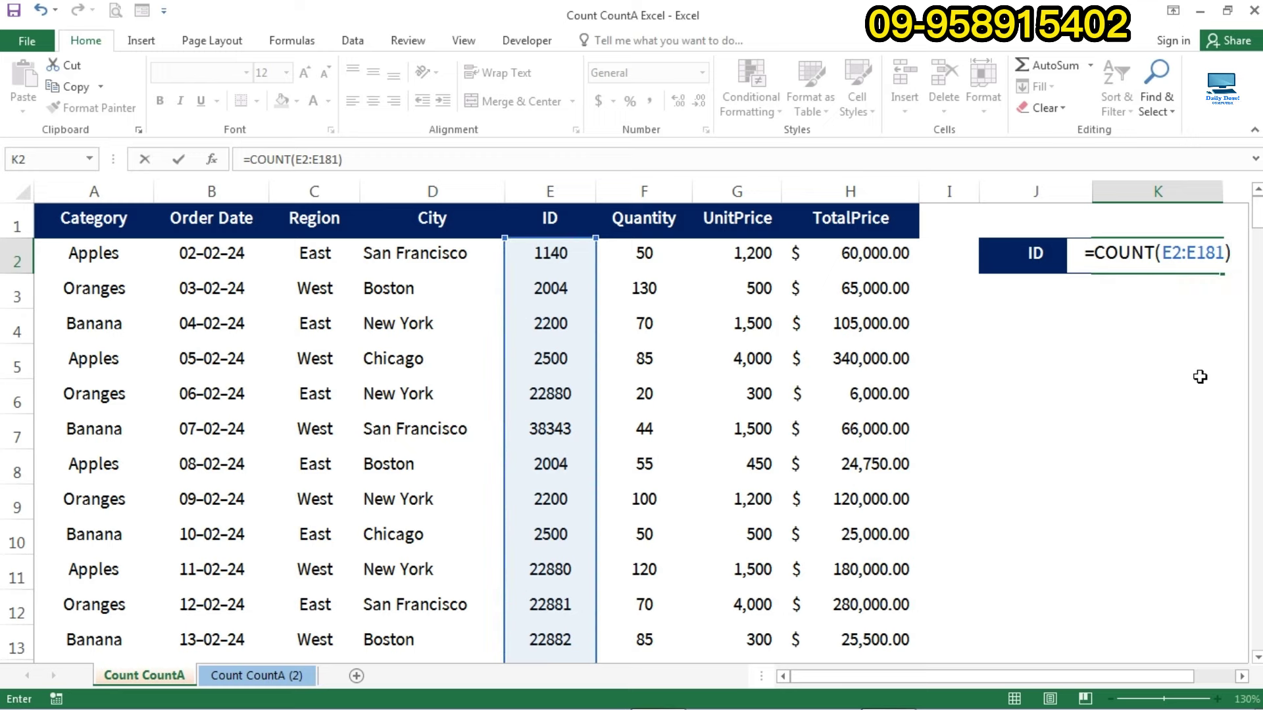
pyautogui.press('Return')
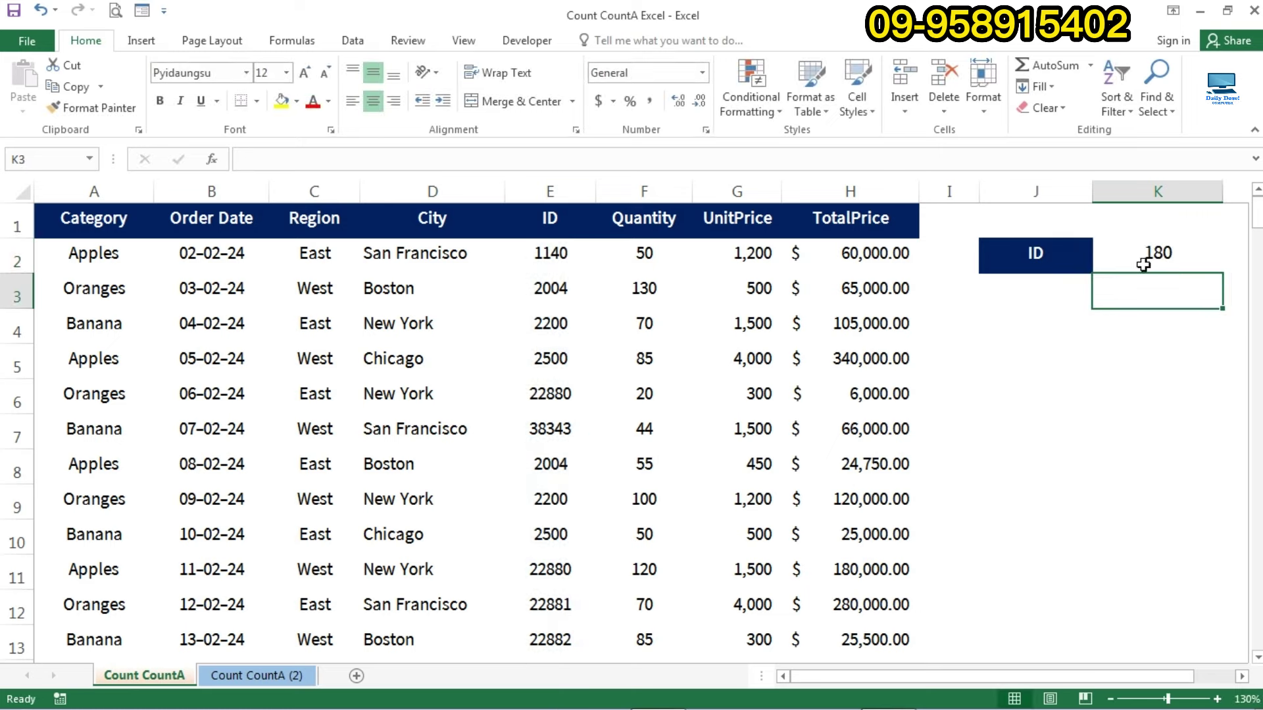
pyautogui.click(1161, 263)
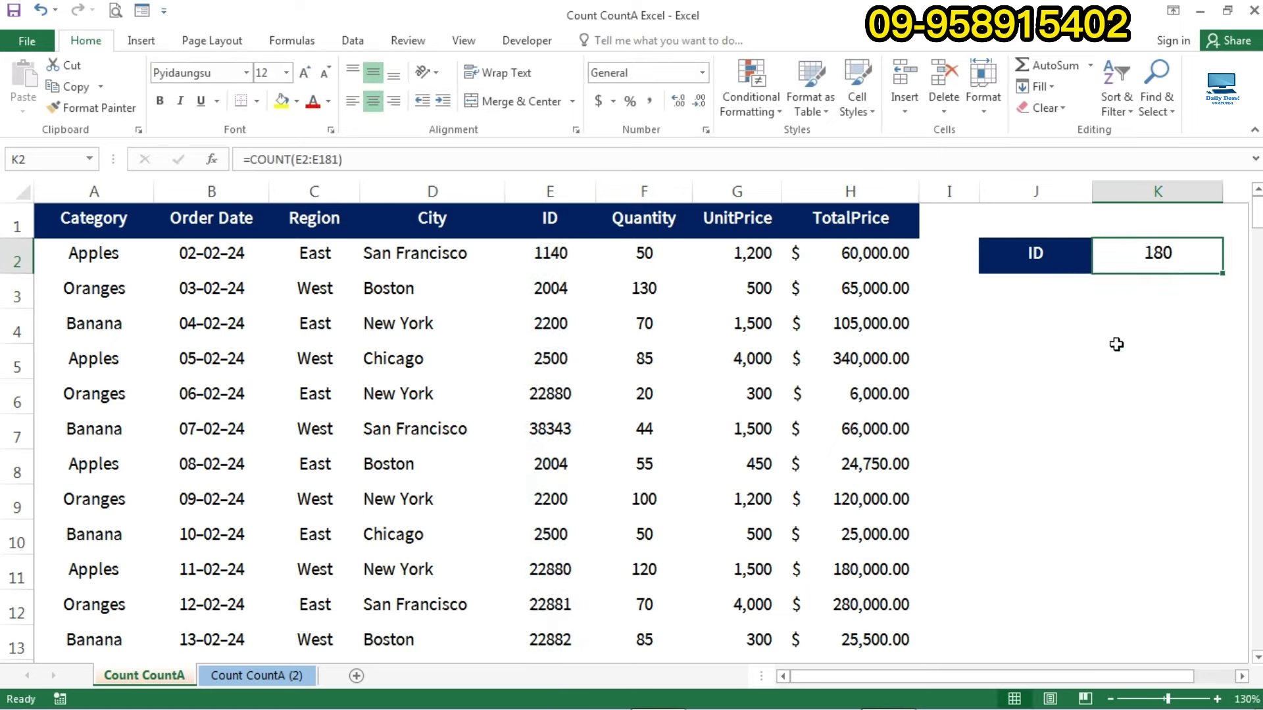
pyautogui.click(550, 252)
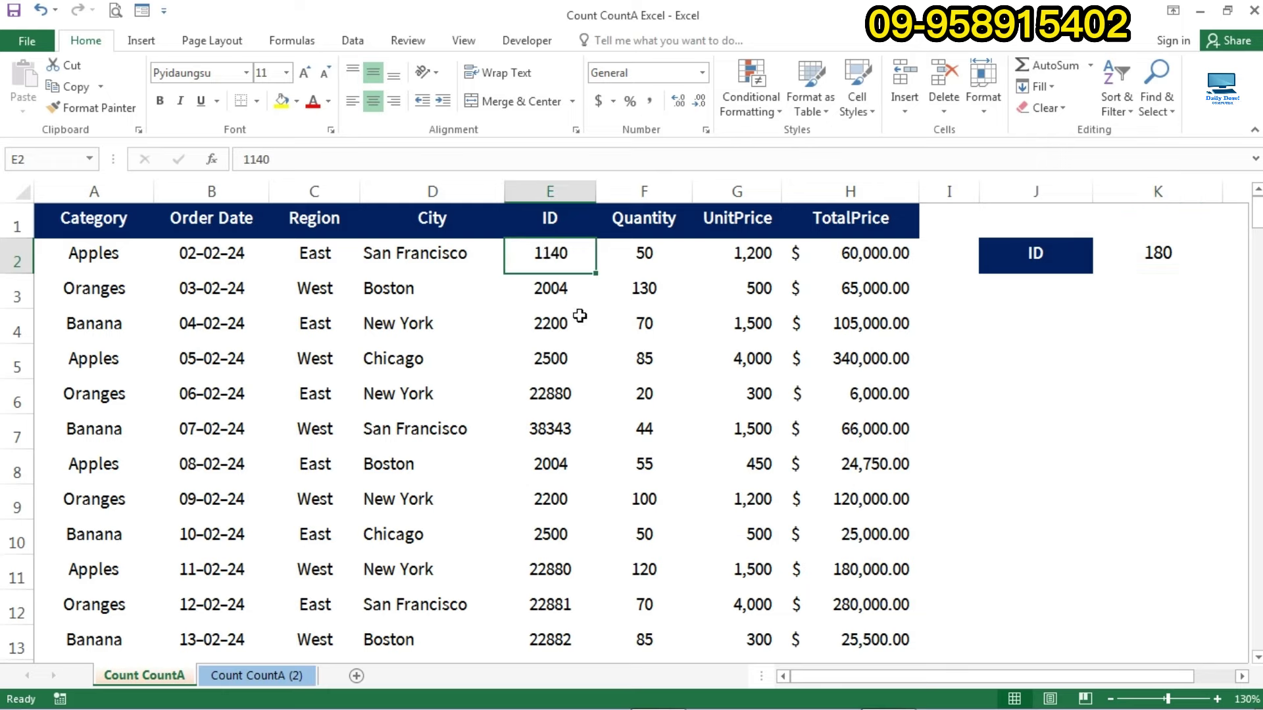
pyautogui.click(1133, 264)
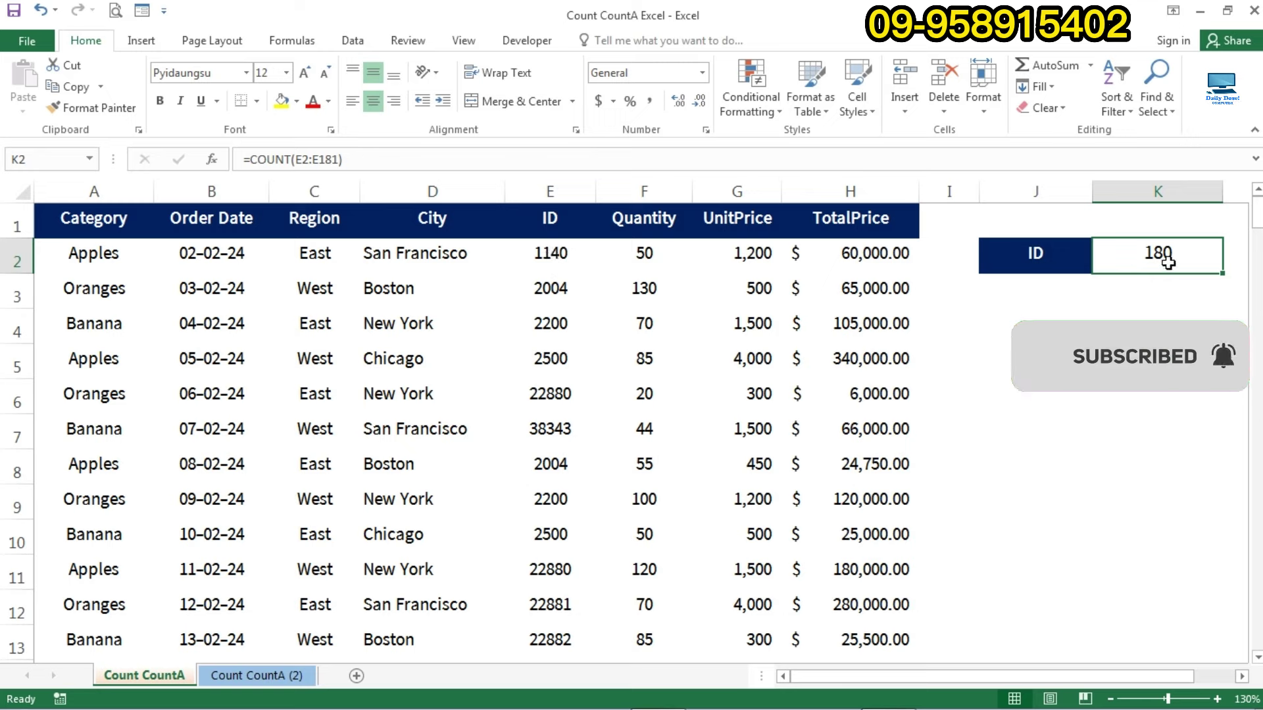
# Replace K2's formula with =COUNT(E:E) over the entire ID column, still 180.
pyautogui.press('Delete')
pyautogui.write('=')
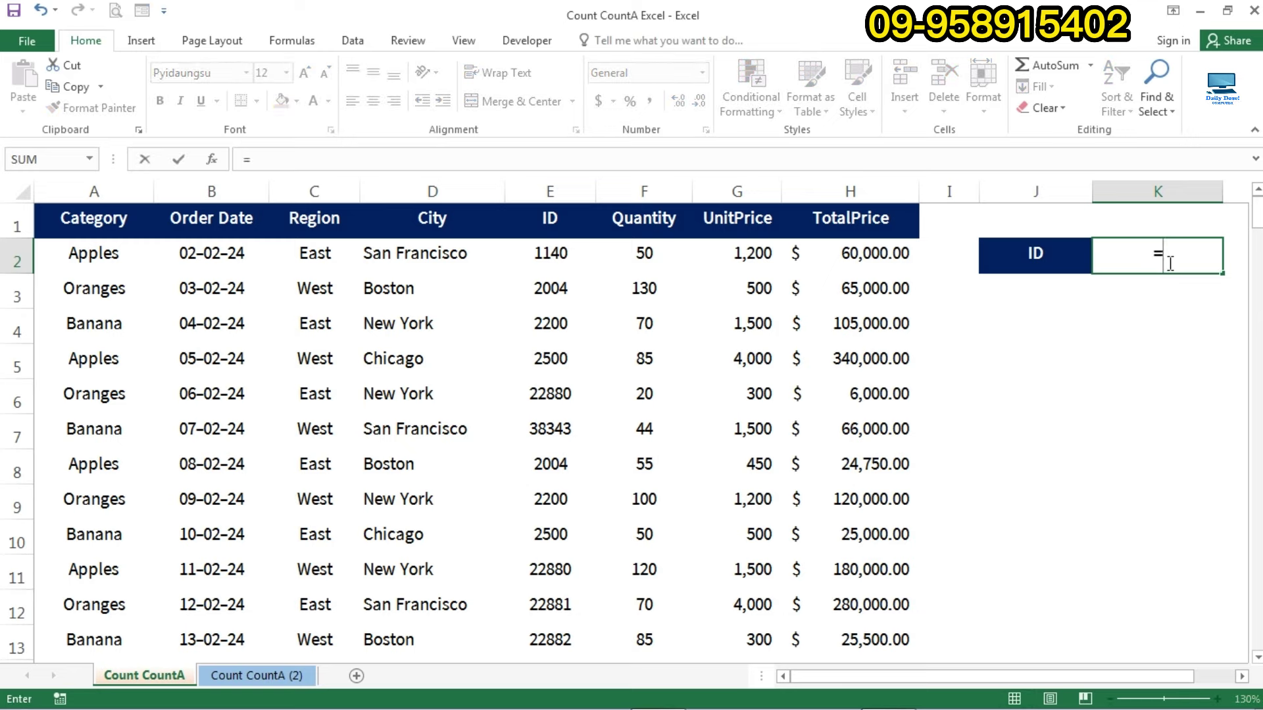
pyautogui.write('coun')
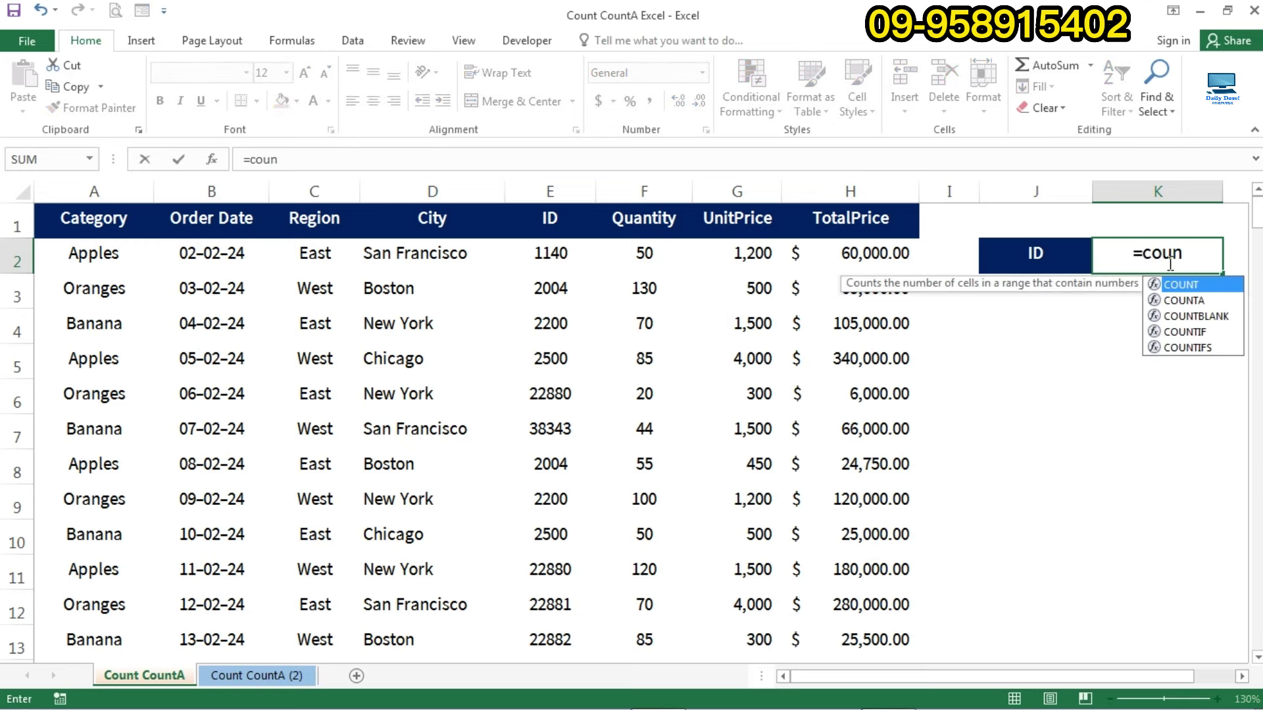
pyautogui.press('Tab')
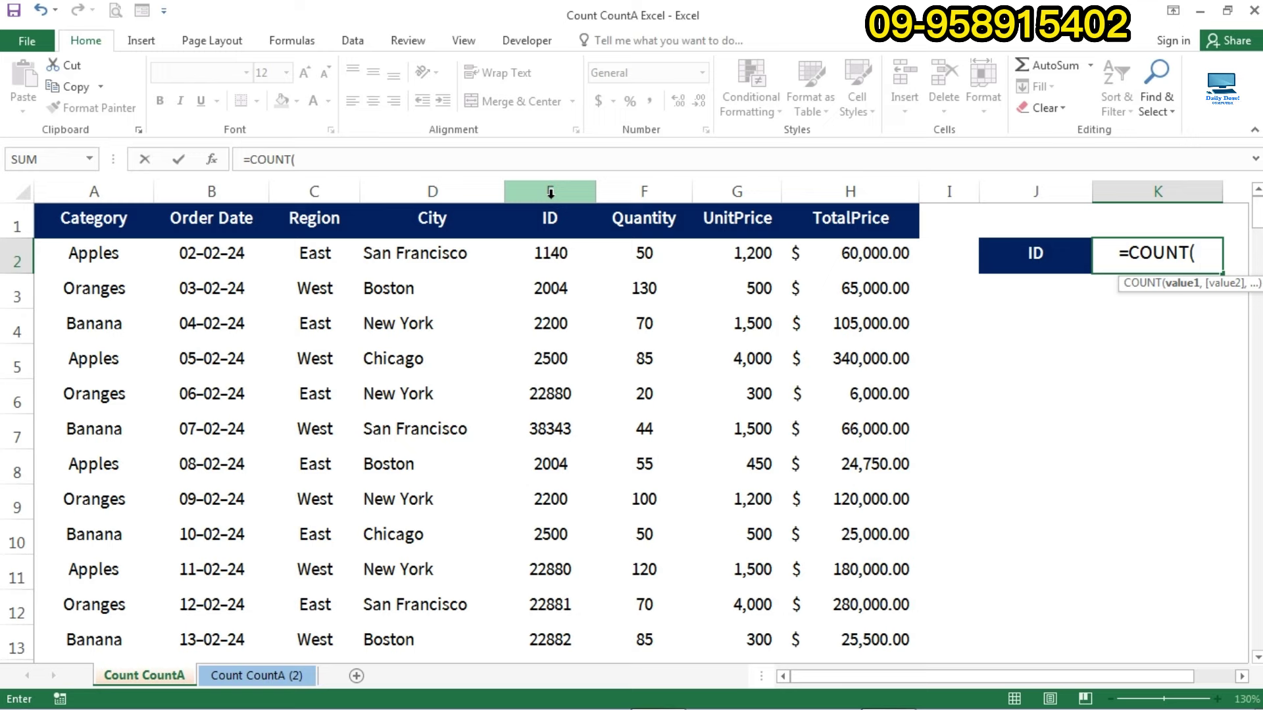
pyautogui.click(550, 192)
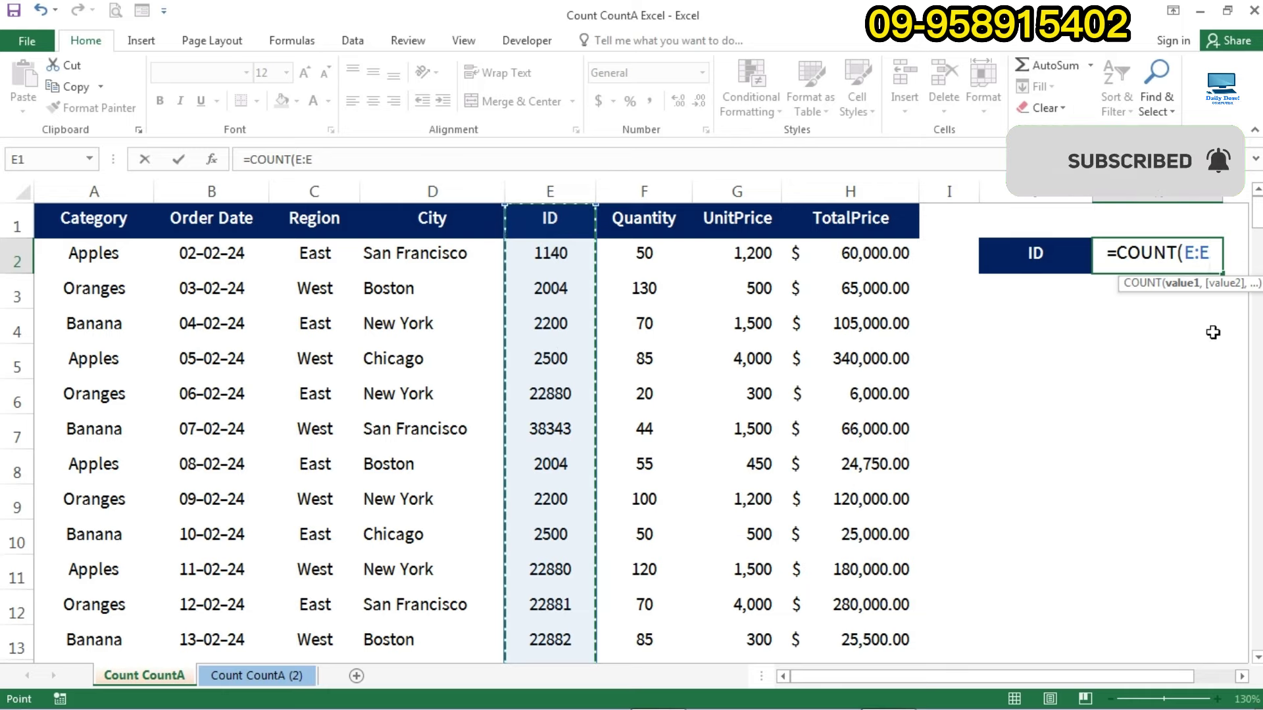
pyautogui.write(')')
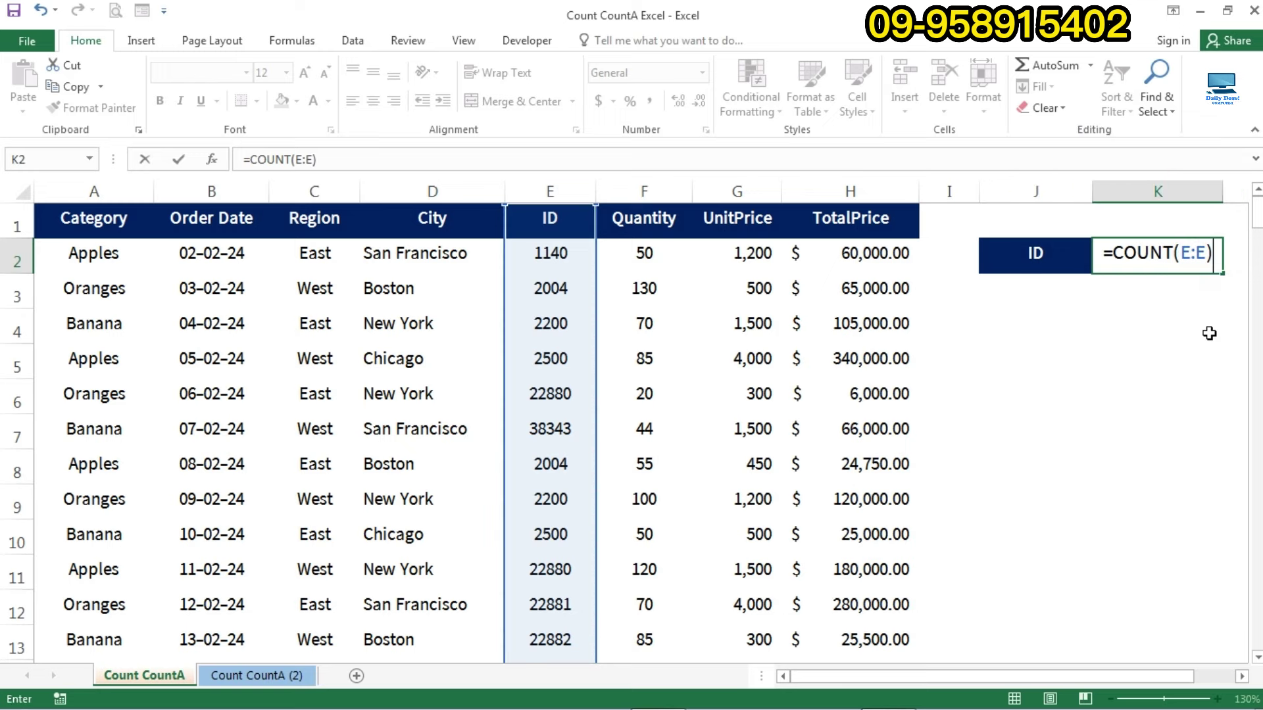
pyautogui.press('Return')
pyautogui.press('Up')
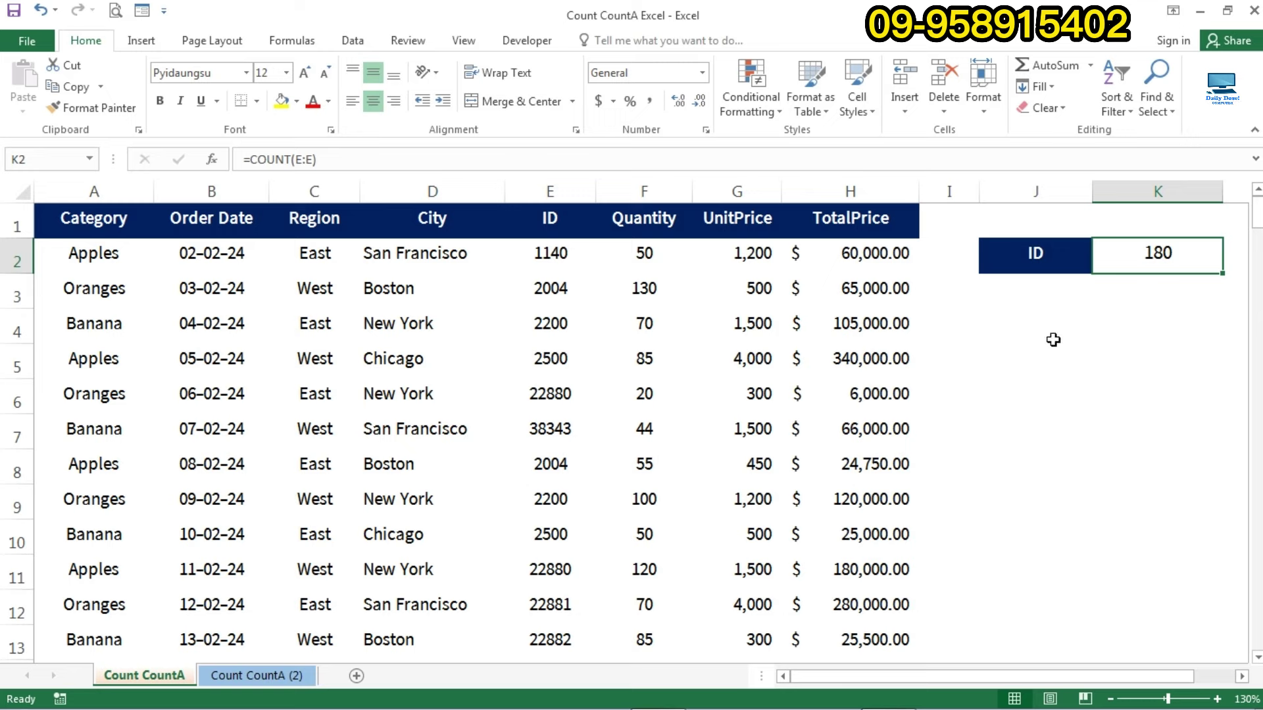
pyautogui.click(1028, 340)
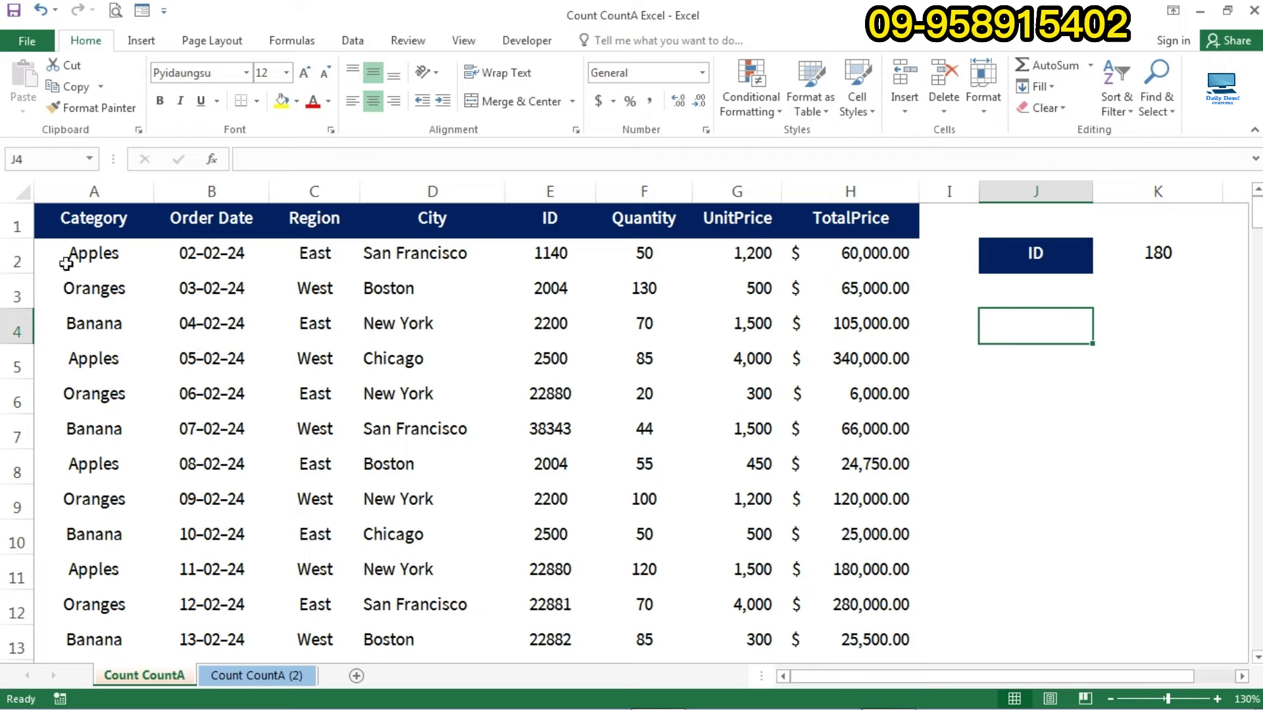
pyautogui.click(102, 255)
pyautogui.click(100, 289)
pyautogui.scroll(-2, 107, 322)
pyautogui.scroll(-8, 109, 323)
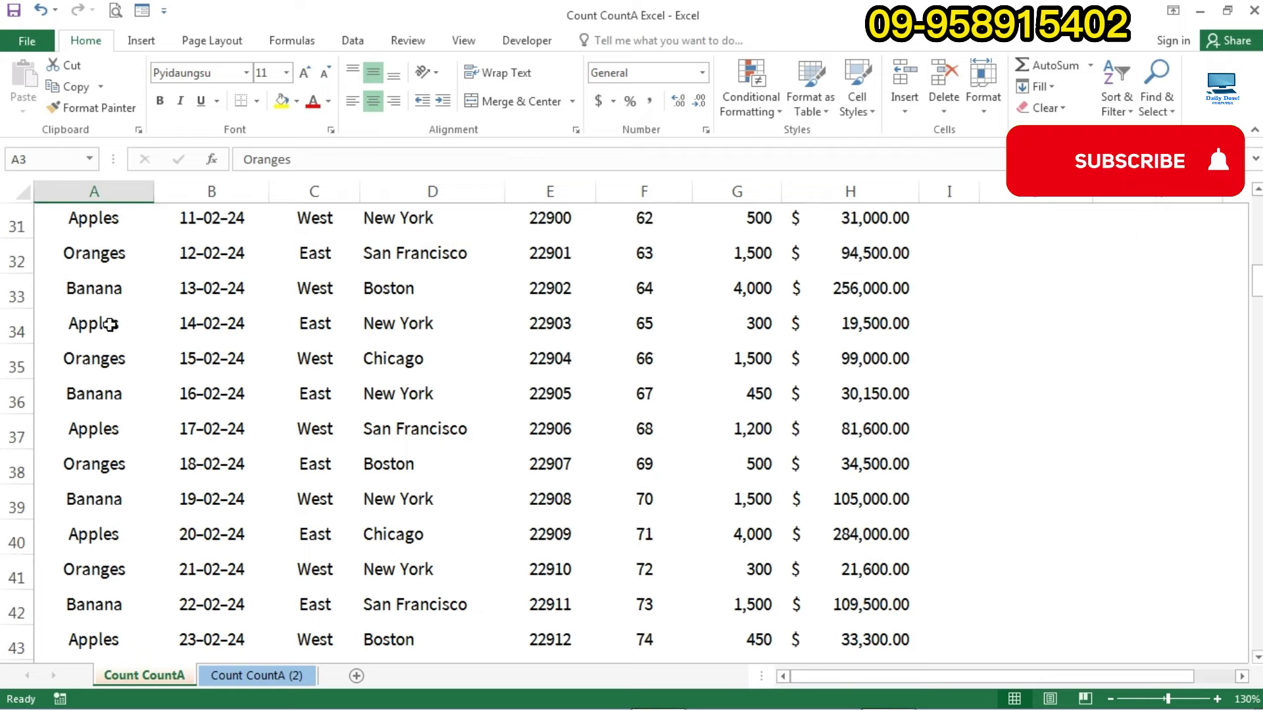
pyautogui.scroll(7, 109, 325)
pyautogui.scroll(3, 112, 329)
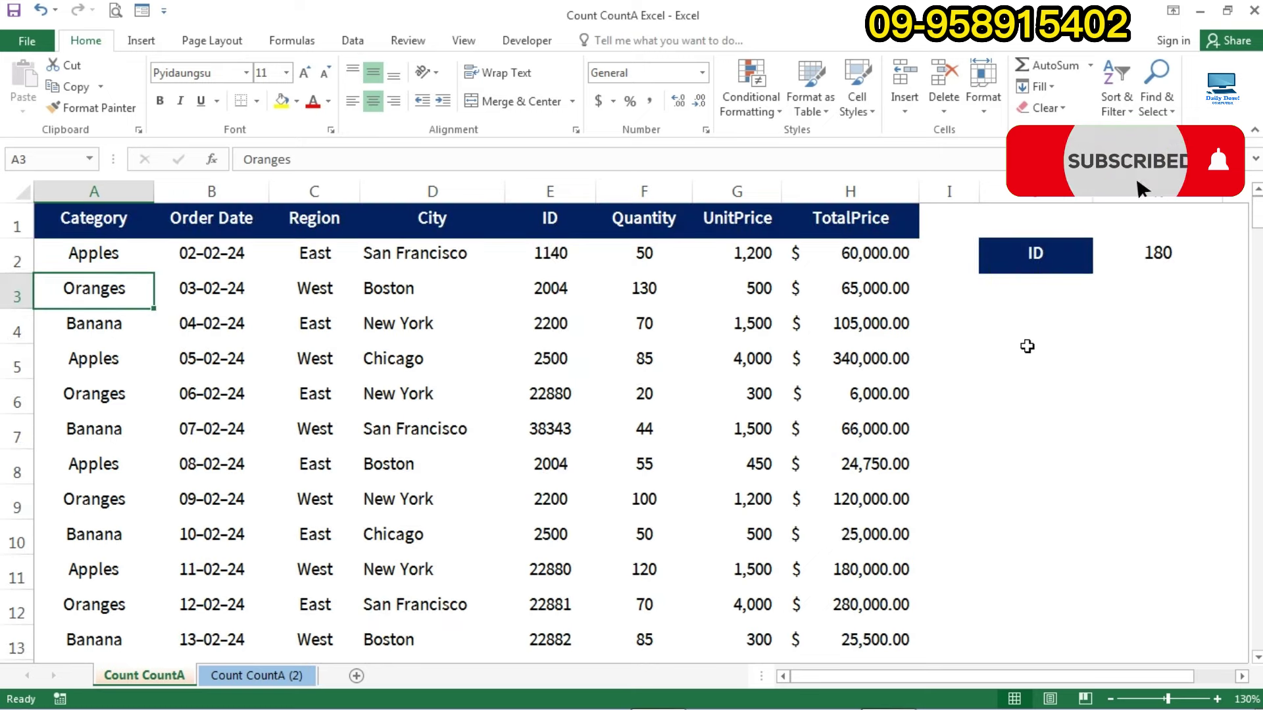
pyautogui.click(1019, 338)
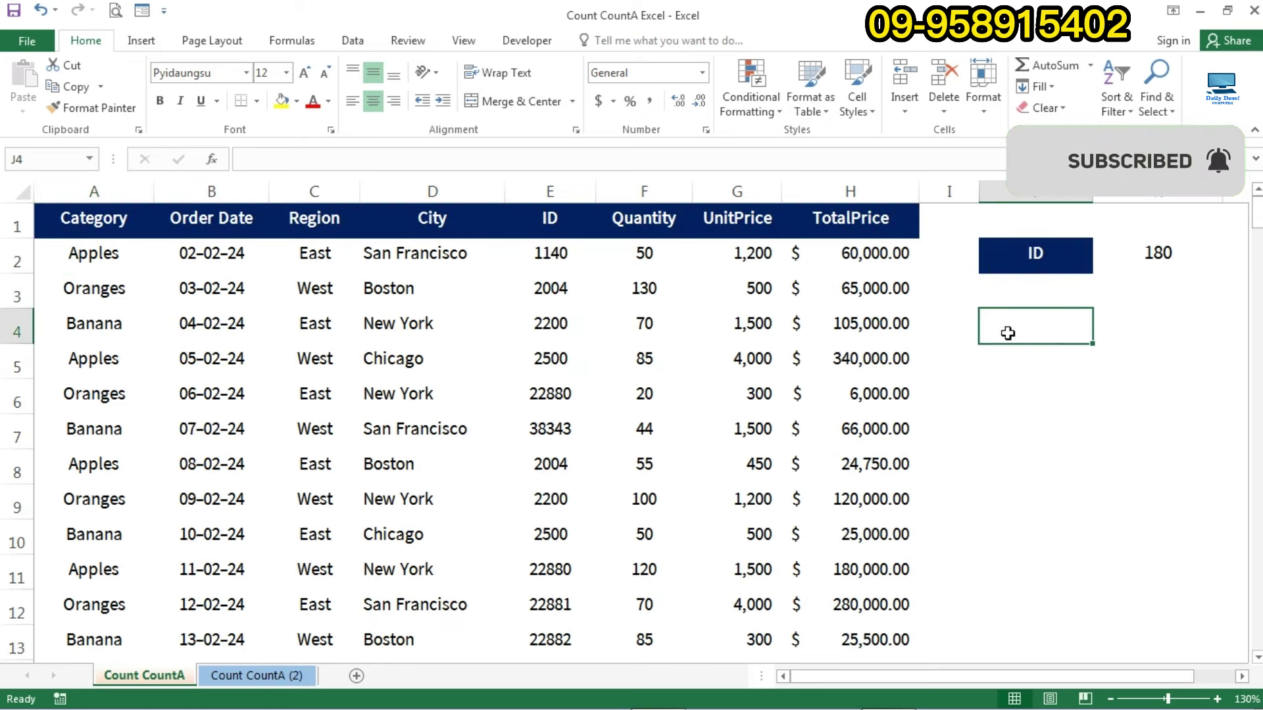
# Copy the Category header from A1 into J5 and cancel the copy marquee.
pyautogui.click(94, 220)
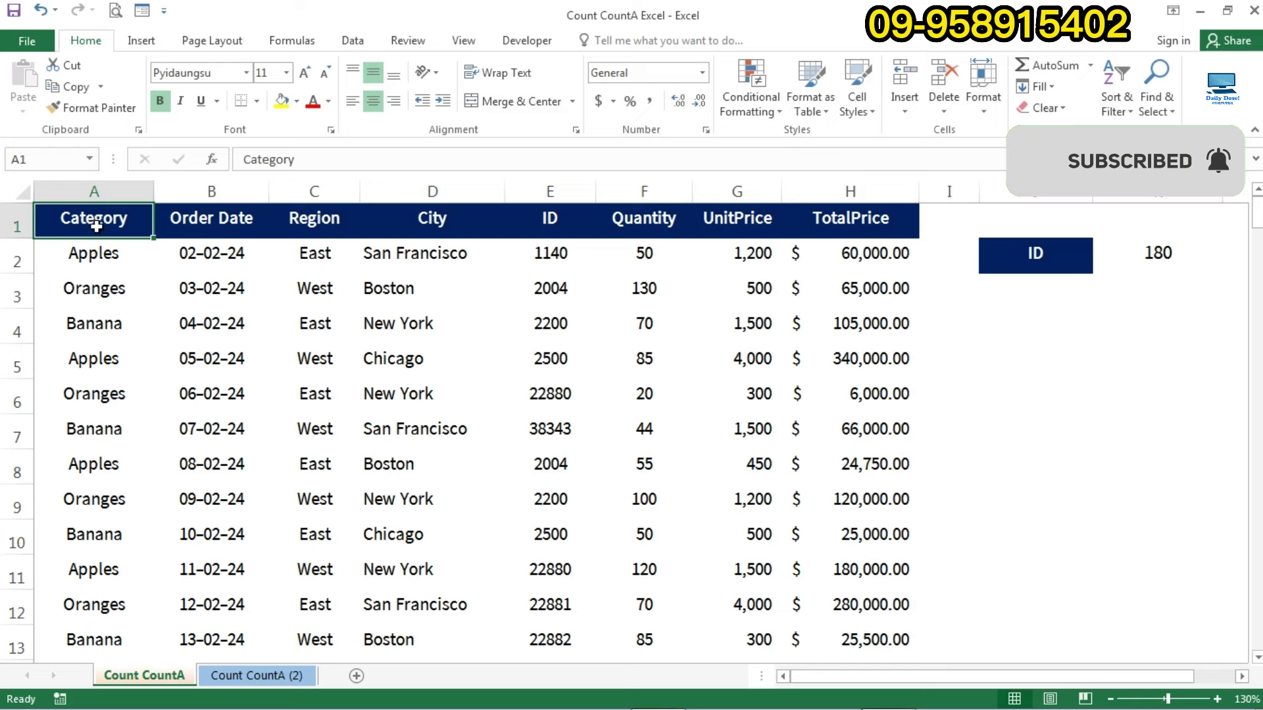
pyautogui.click(71, 86)
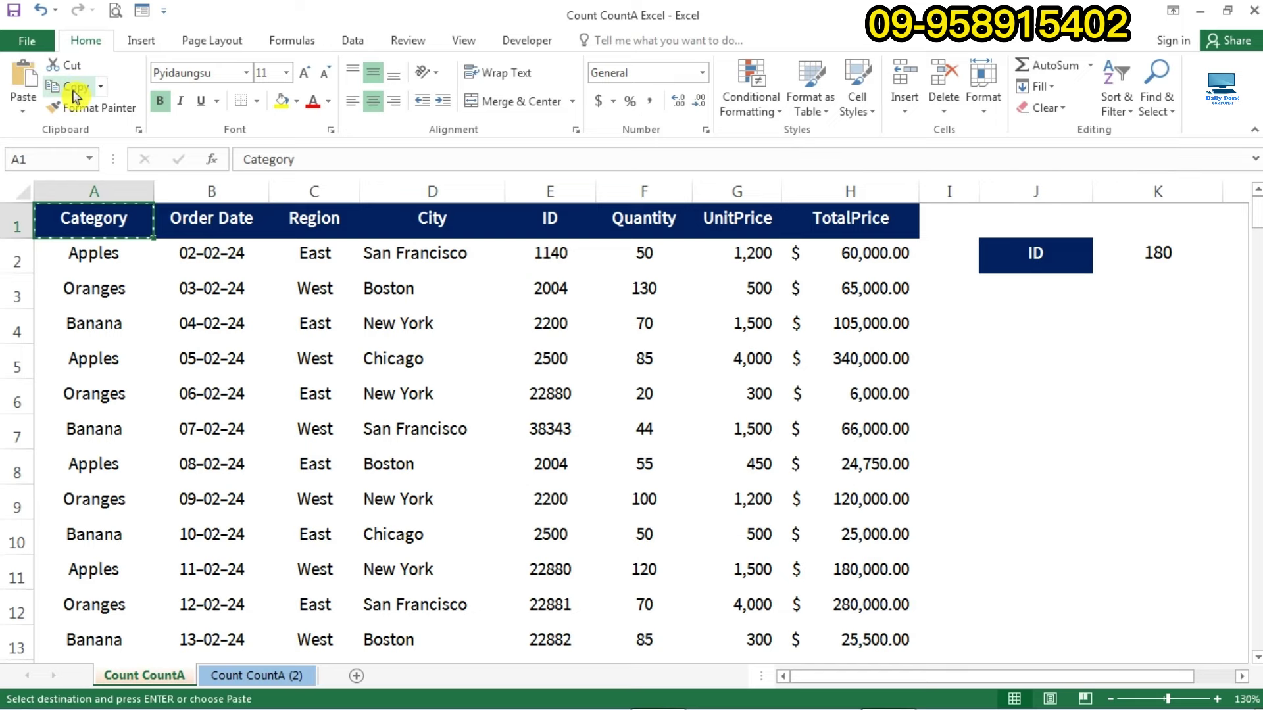
pyautogui.click(1053, 358)
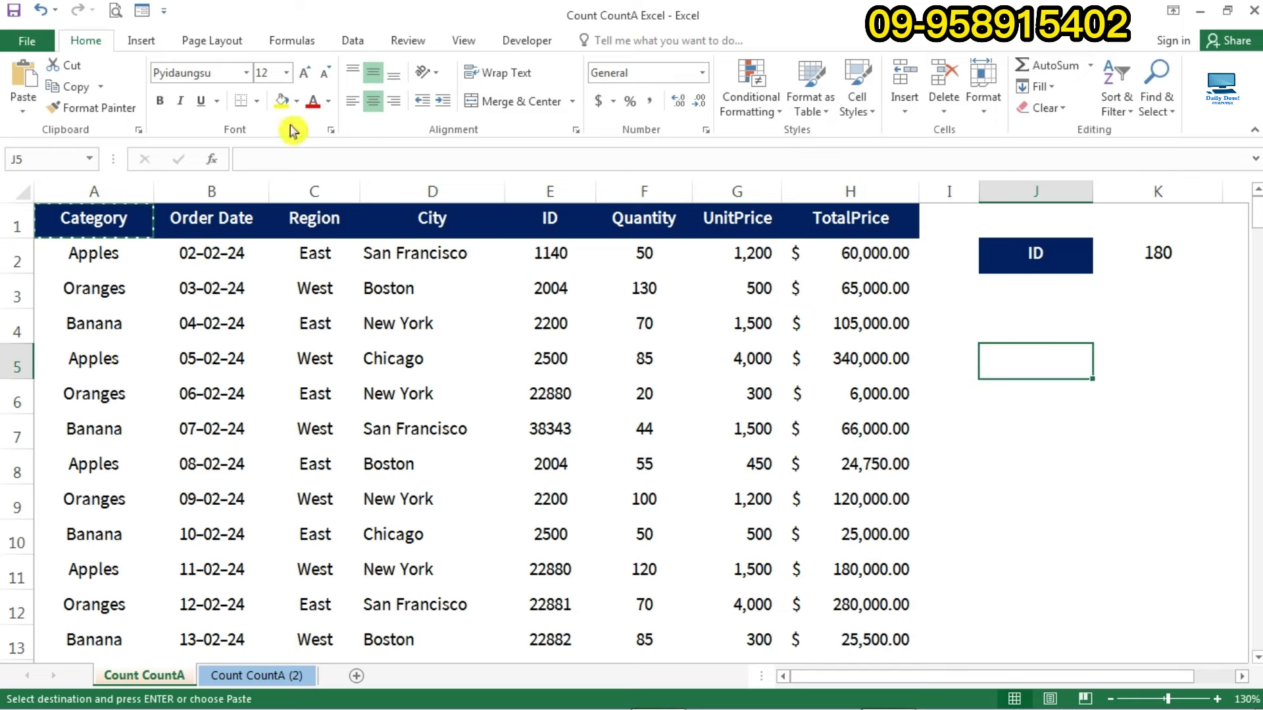
pyautogui.click(24, 78)
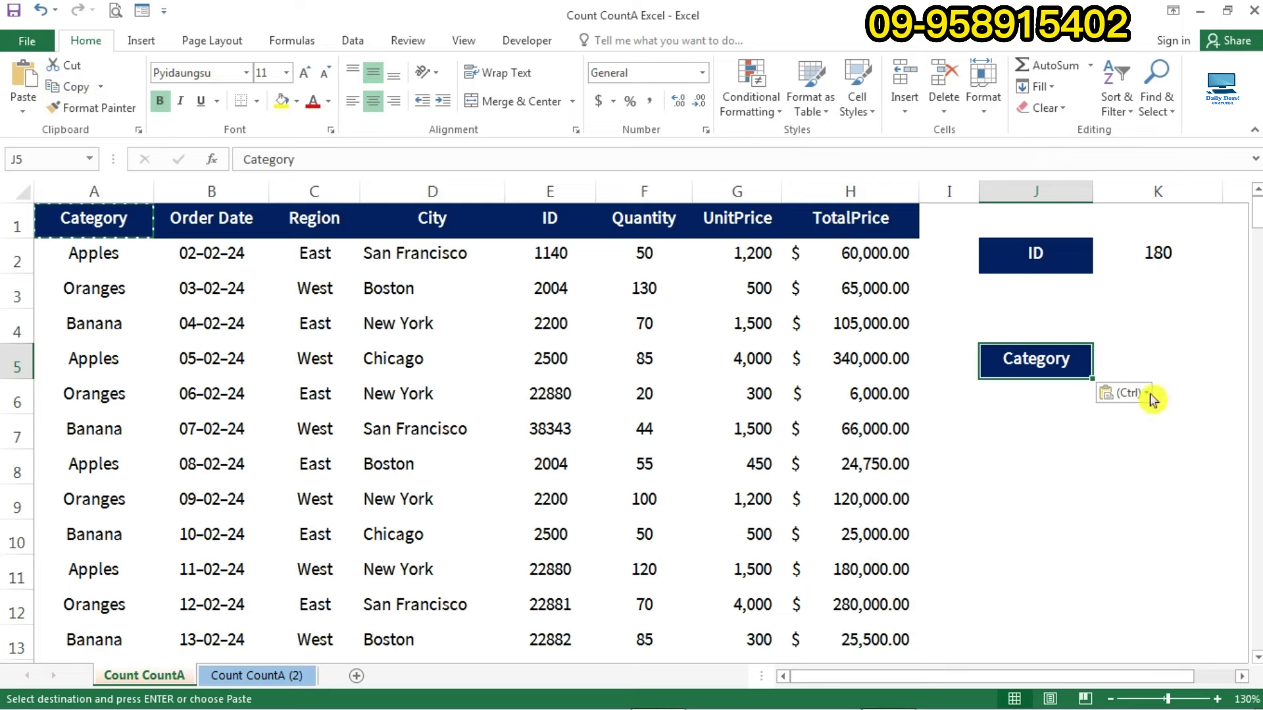
pyautogui.click(1132, 363)
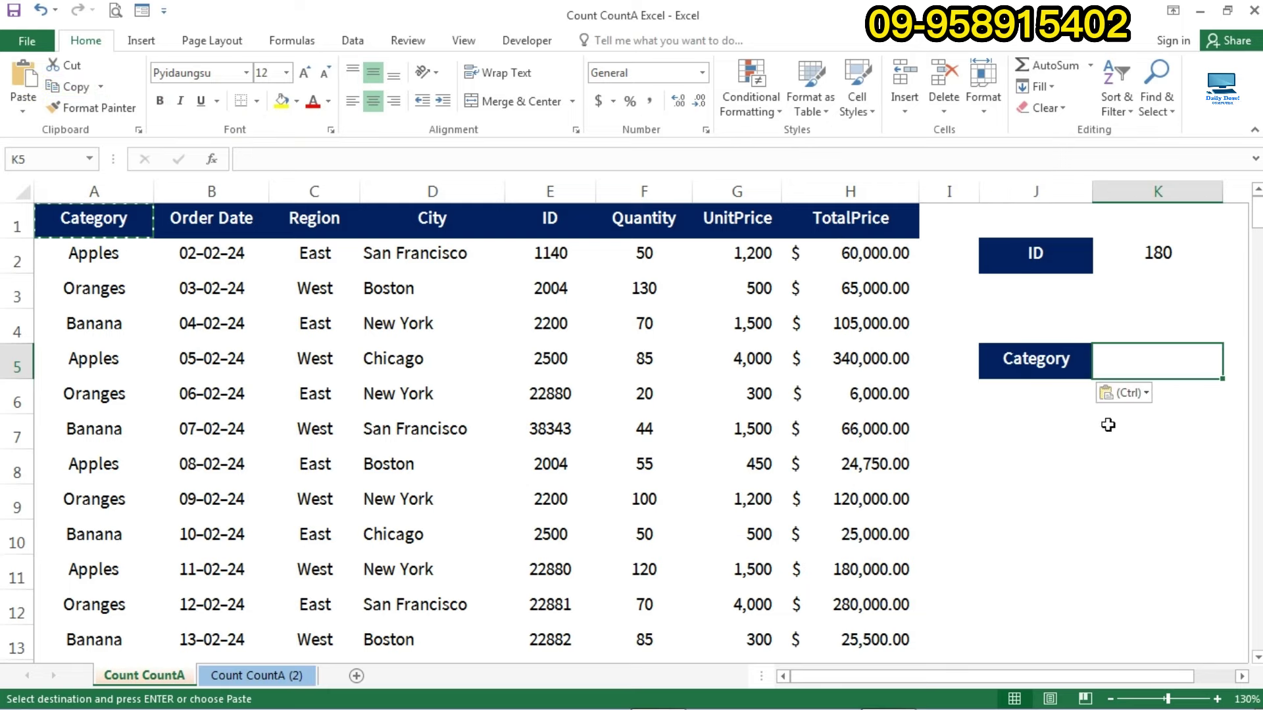
pyautogui.press('Escape')
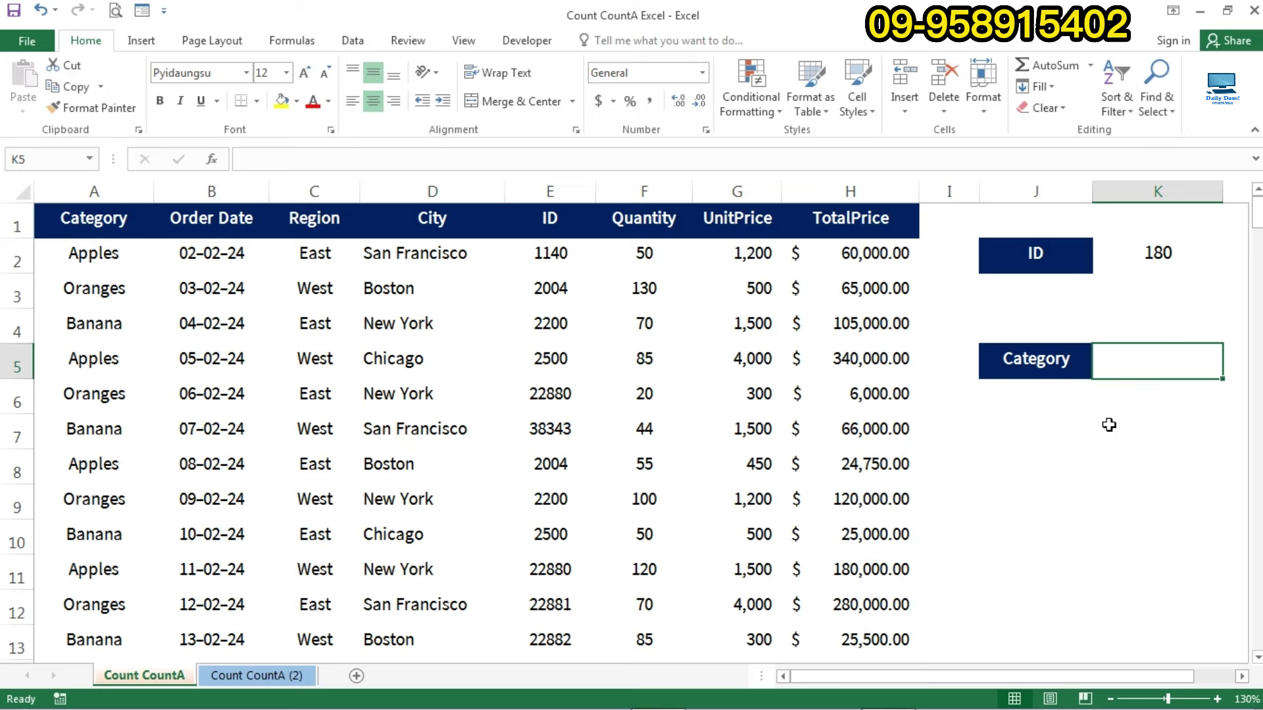
# Enter =COUNT(A:A) in K5, which returns 0 for the text Category entries.
pyautogui.write('=c')
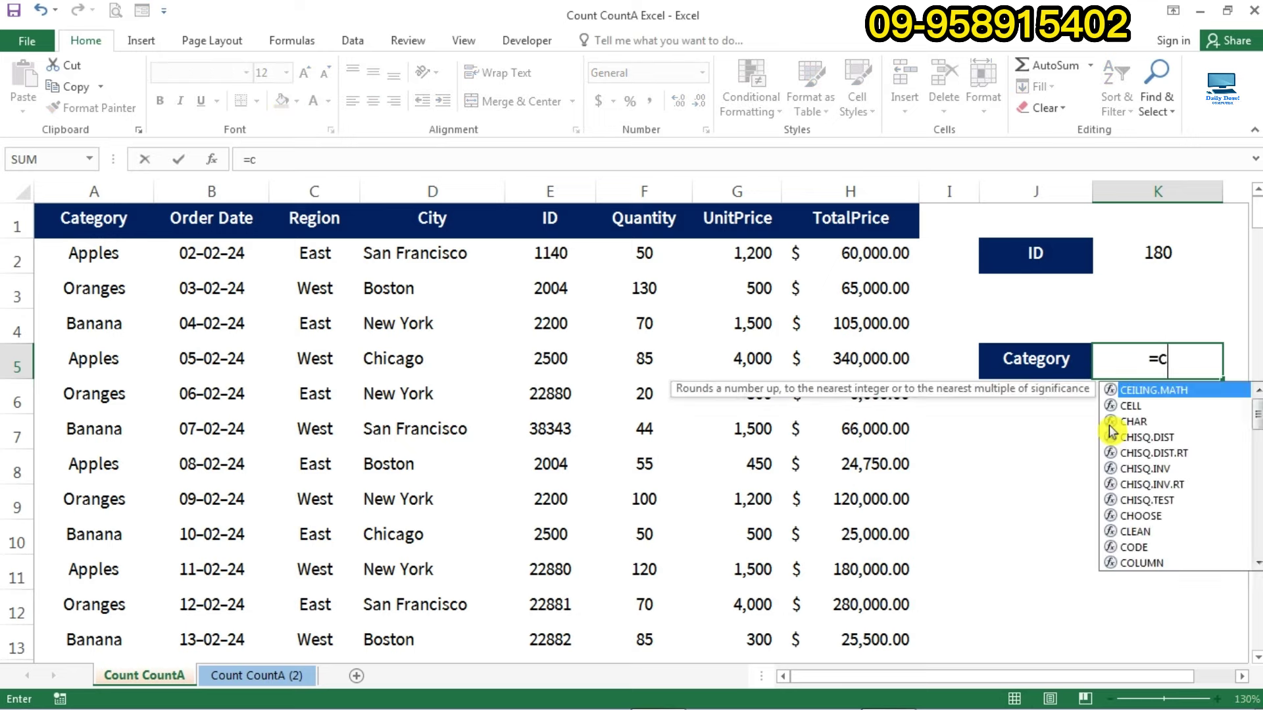
pyautogui.write('ount')
pyautogui.press('Tab')
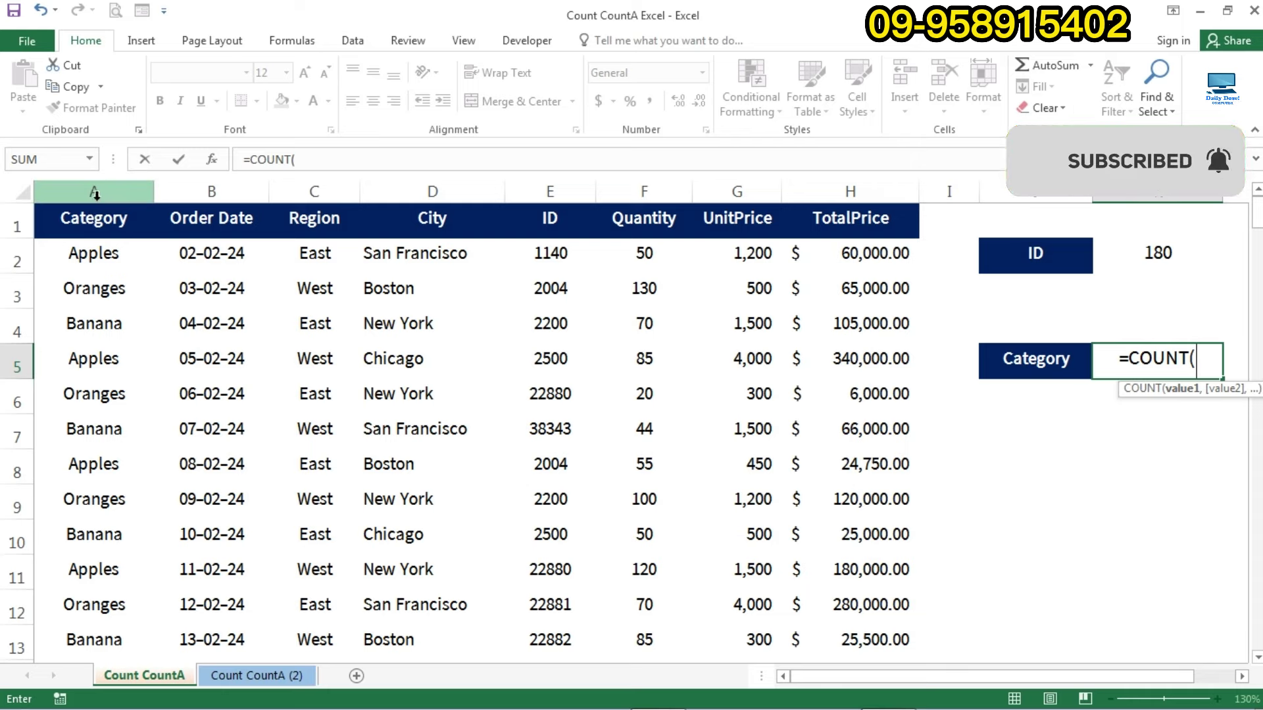
pyautogui.click(95, 192)
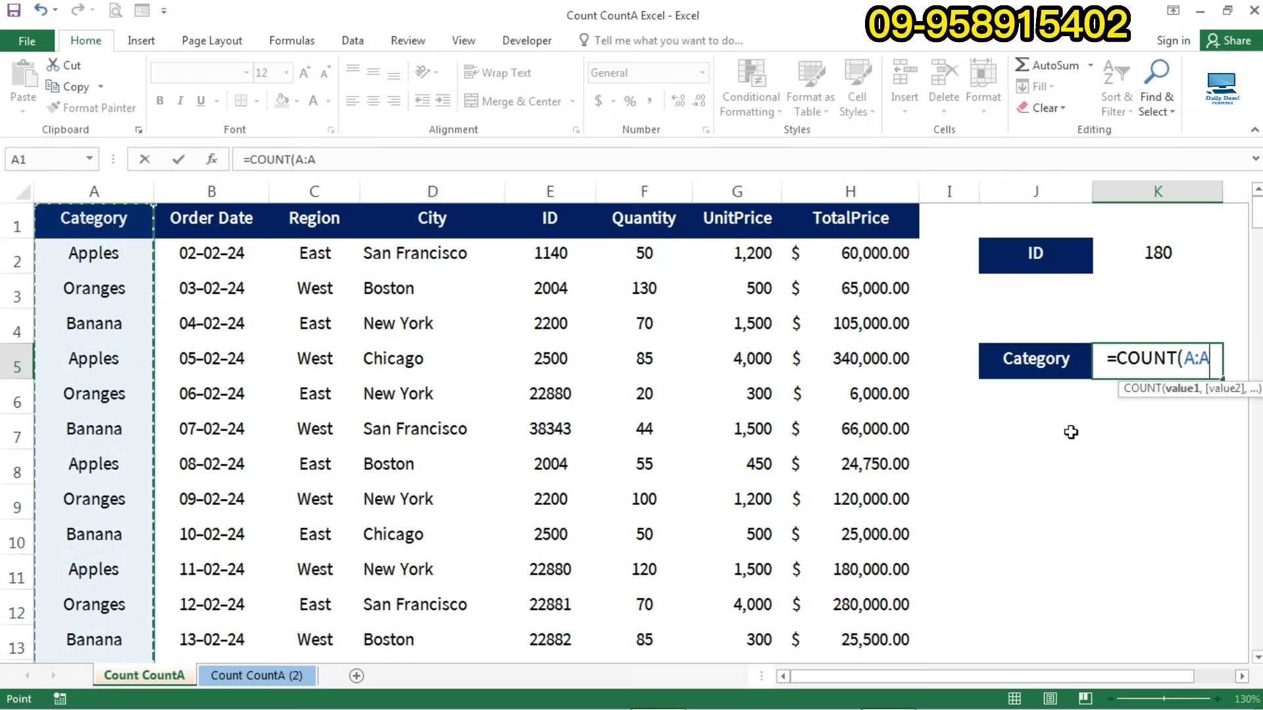
pyautogui.write(')')
pyautogui.press('Return')
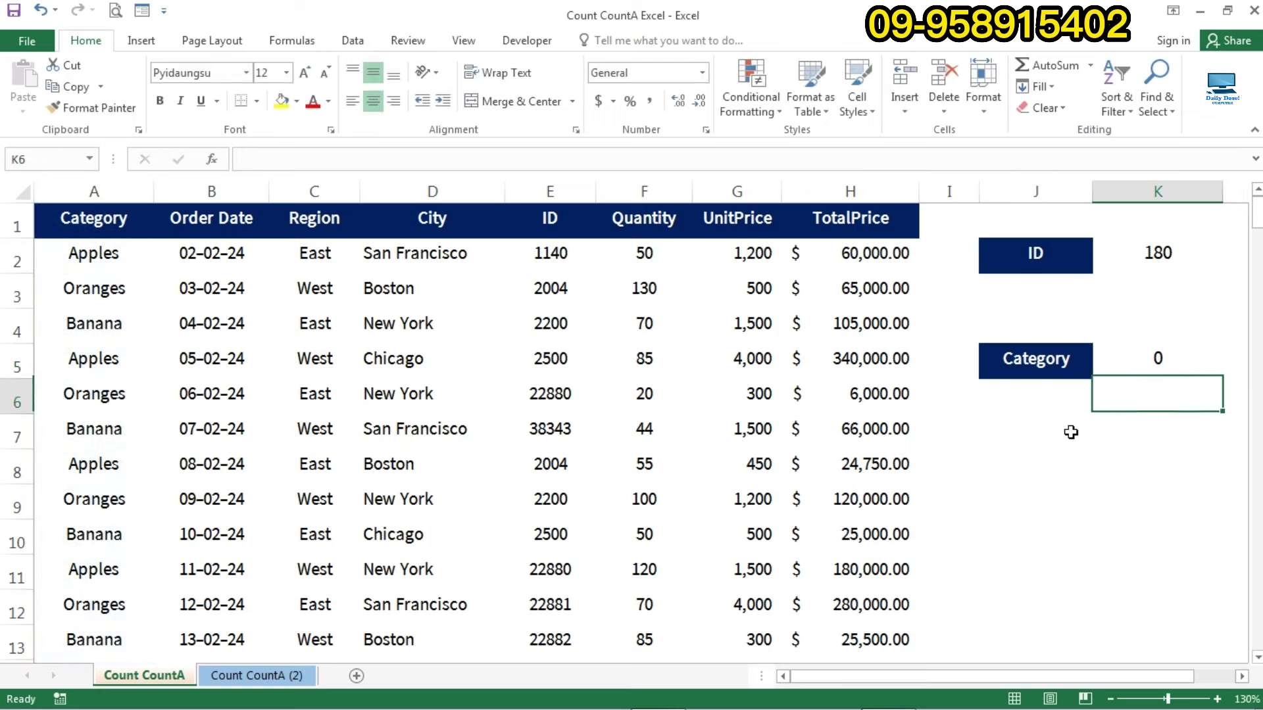
pyautogui.click(1154, 365)
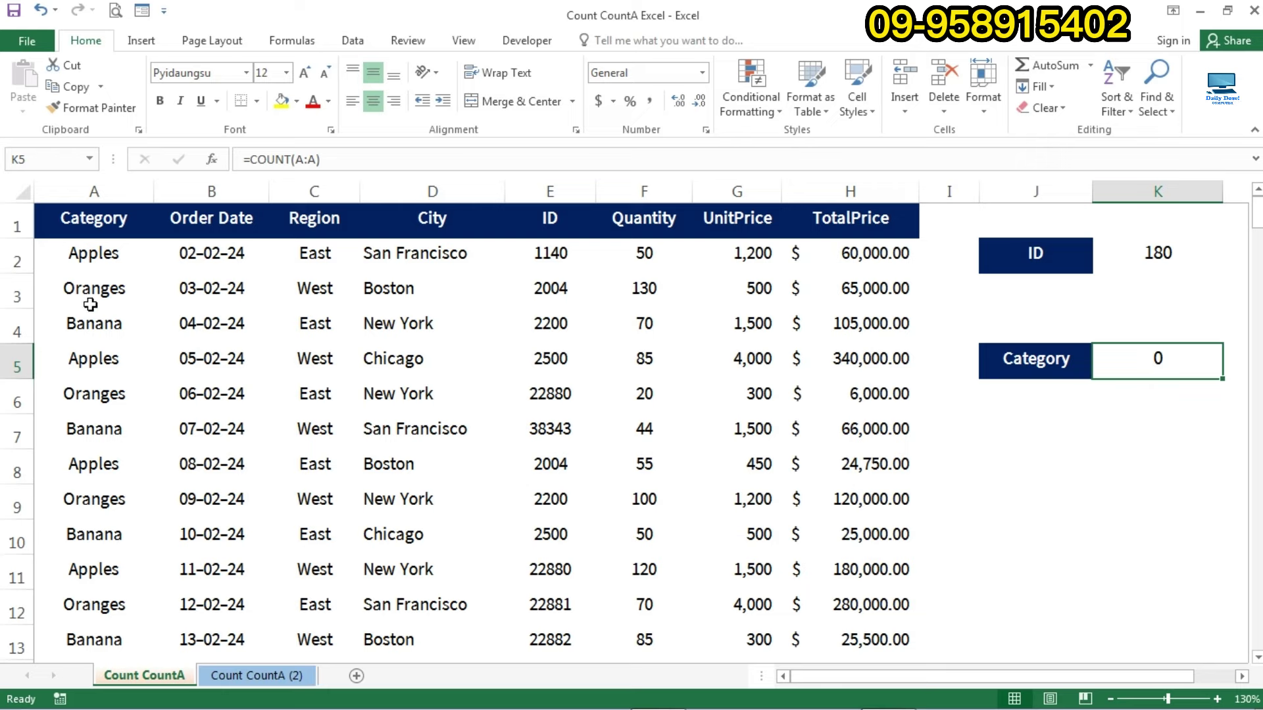
pyautogui.click(92, 255)
pyautogui.moveTo(90, 254); pyautogui.dragTo(830, 261)
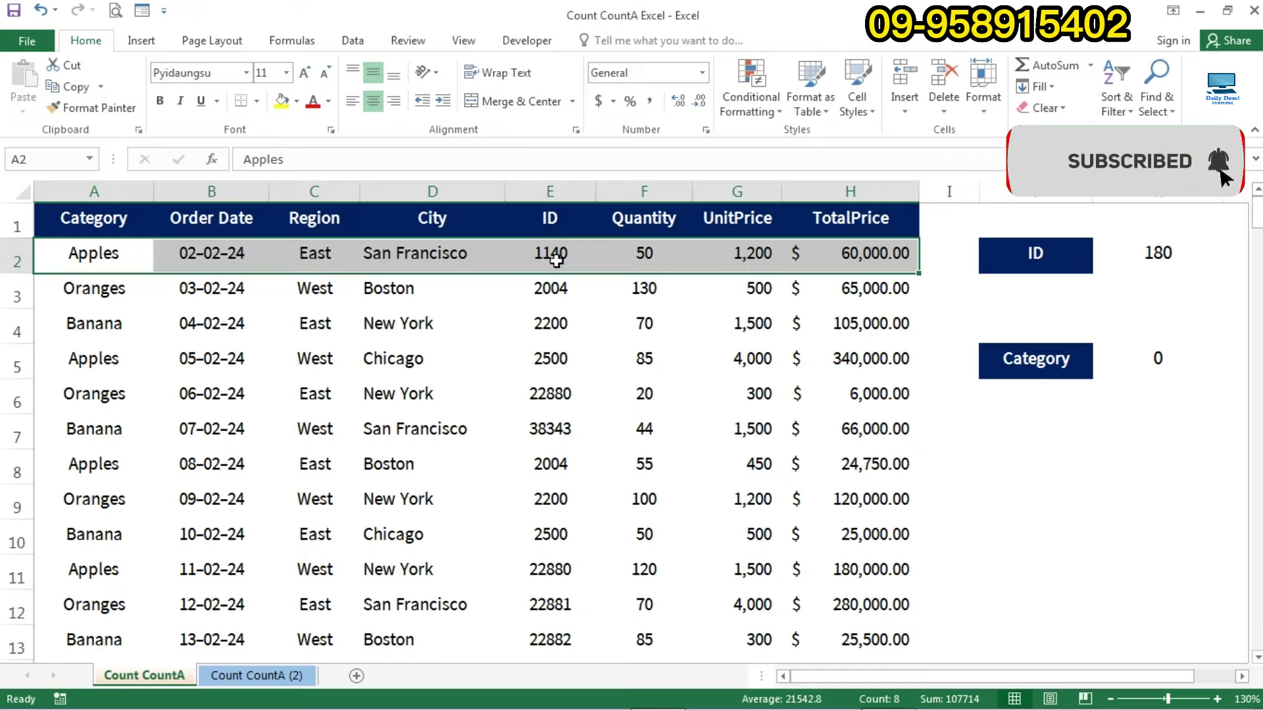
pyautogui.scroll(-4, 552, 289)
pyautogui.scroll(-7, 553, 302)
pyautogui.scroll(-10, 553, 322)
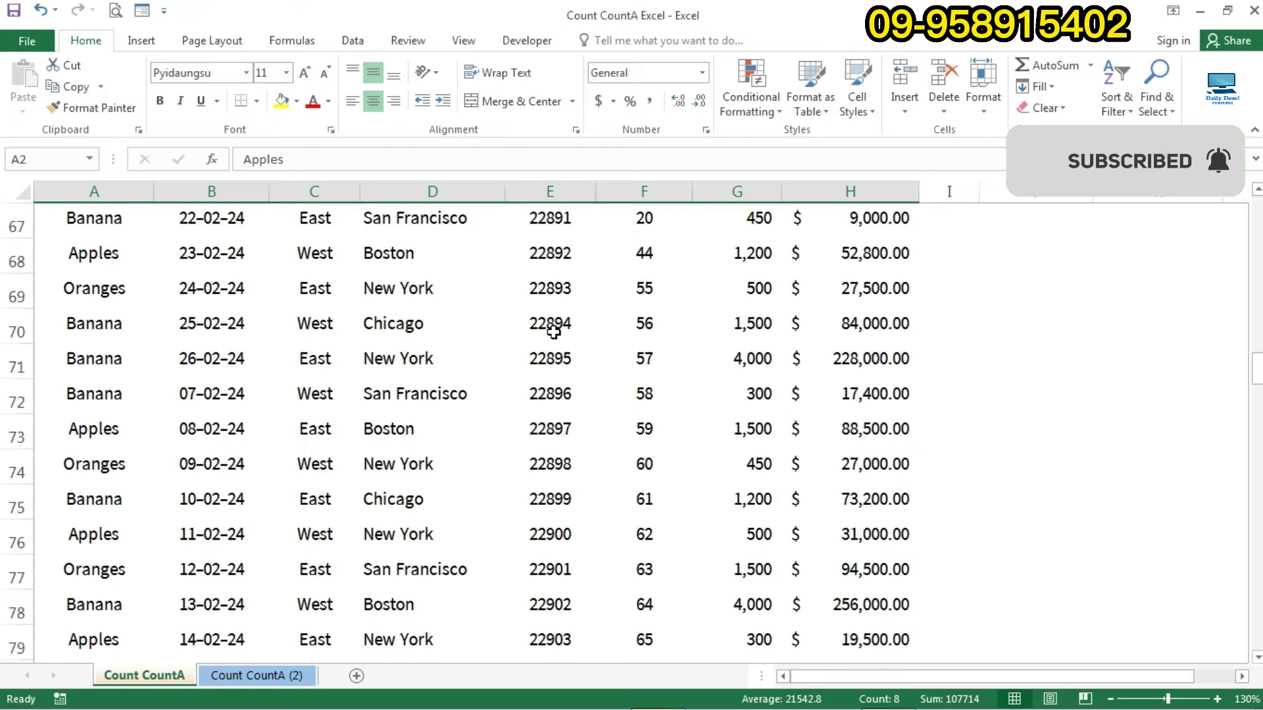
pyautogui.scroll(-5, 552, 329)
pyautogui.scroll(-10, 552, 332)
pyautogui.scroll(-10, 551, 326)
pyautogui.scroll(-6, 552, 338)
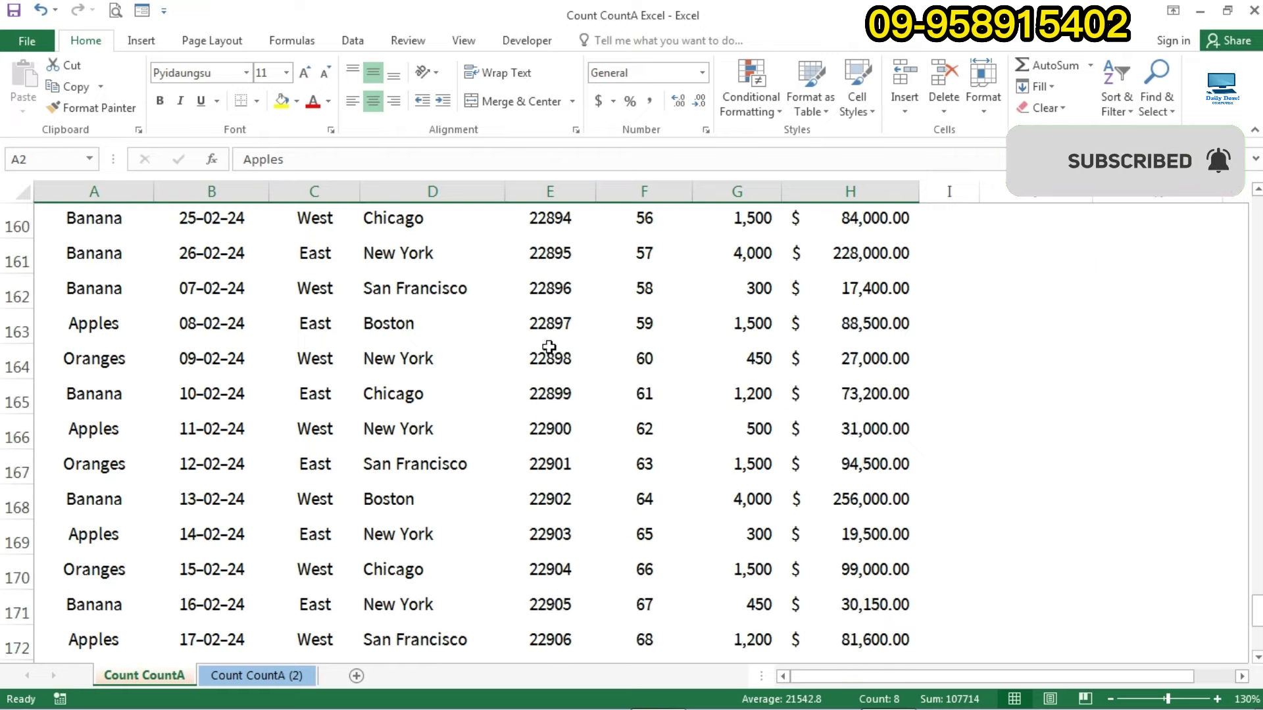
pyautogui.scroll(-11, 552, 344)
pyautogui.scroll(4, 395, 329)
pyautogui.scroll(2, 131, 368)
pyautogui.moveTo(99, 431); pyautogui.dragTo(849, 427)
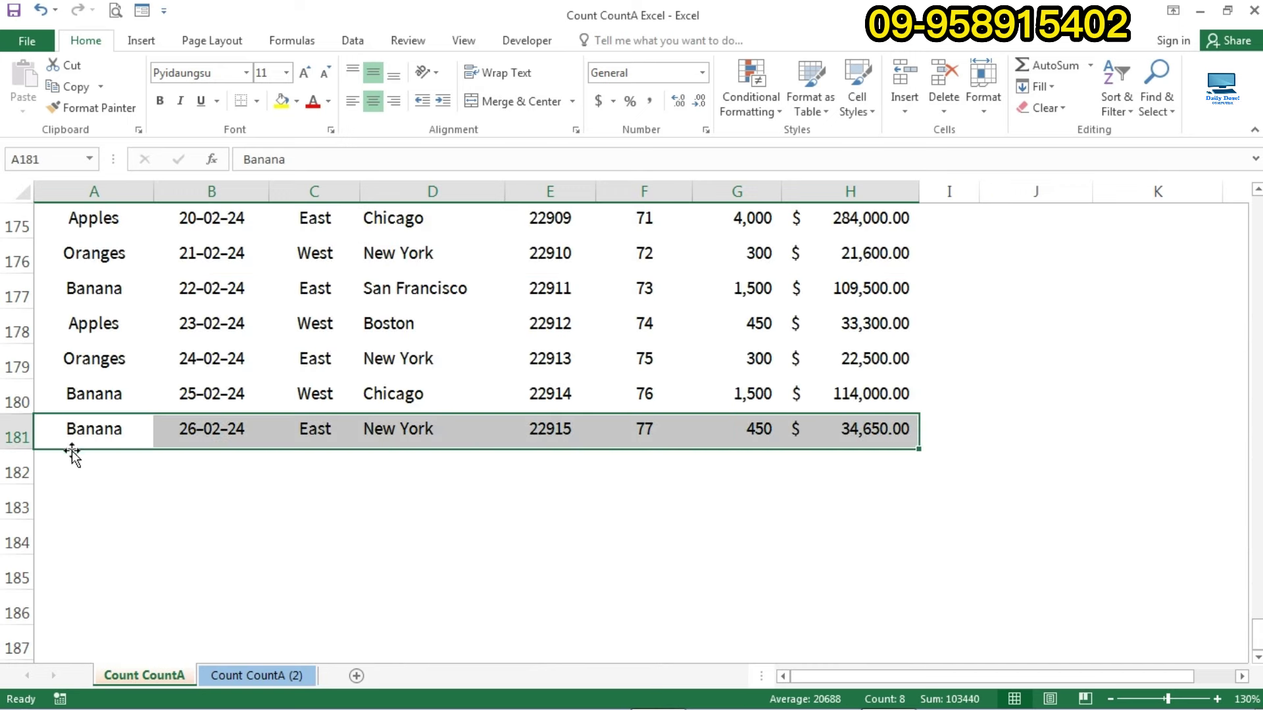
pyautogui.click(111, 437)
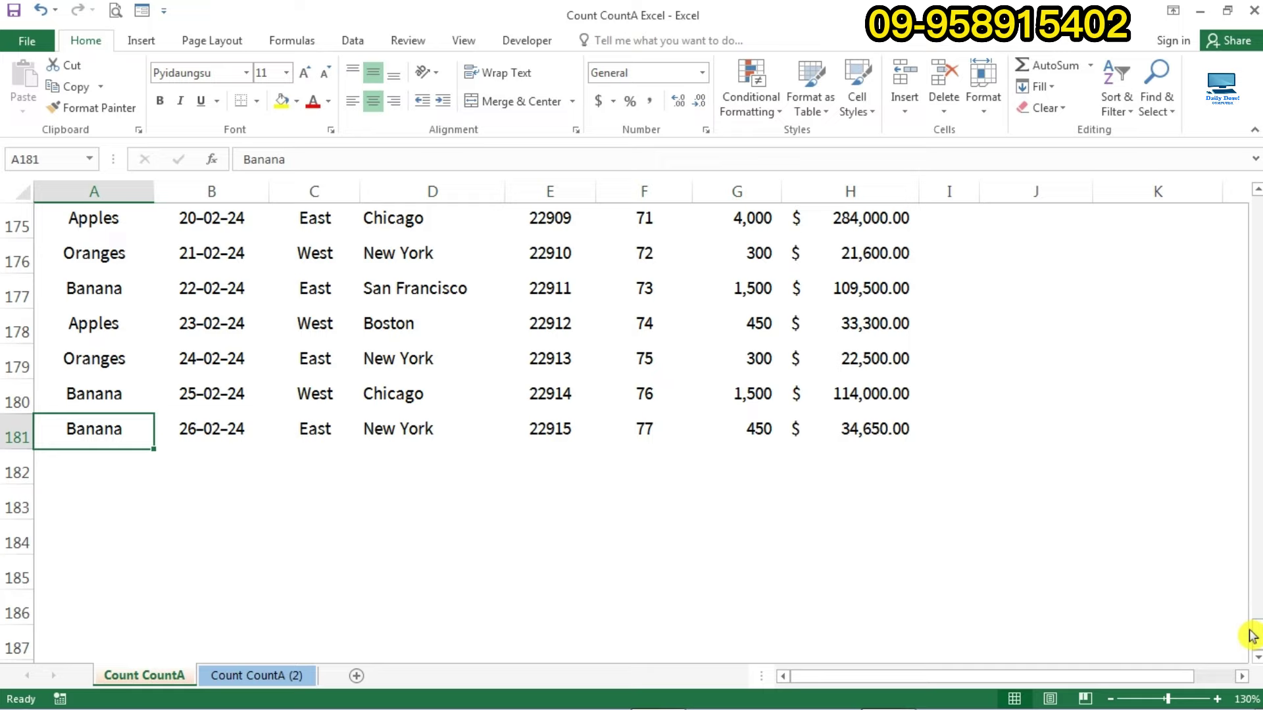
pyautogui.moveTo(1253, 635); pyautogui.dragTo(1198, 345)
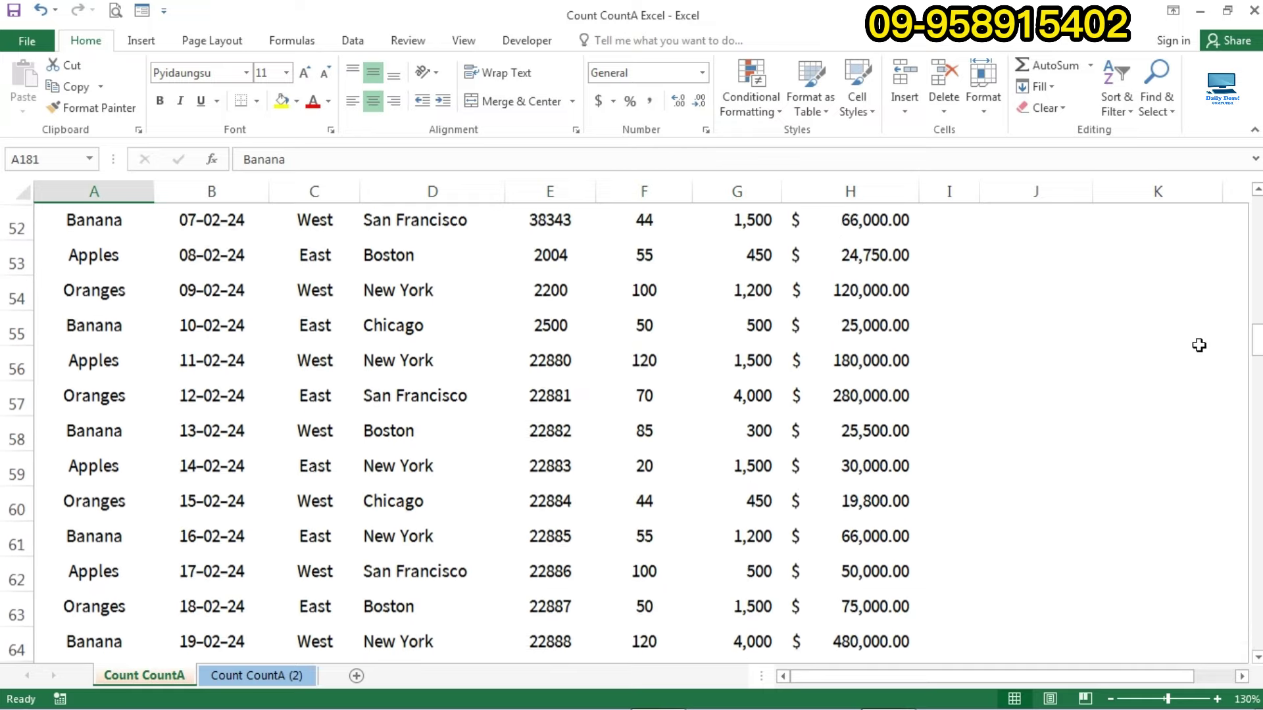
pyautogui.moveTo(1256, 339); pyautogui.dragTo(1258, 198)
pyautogui.click(1128, 361)
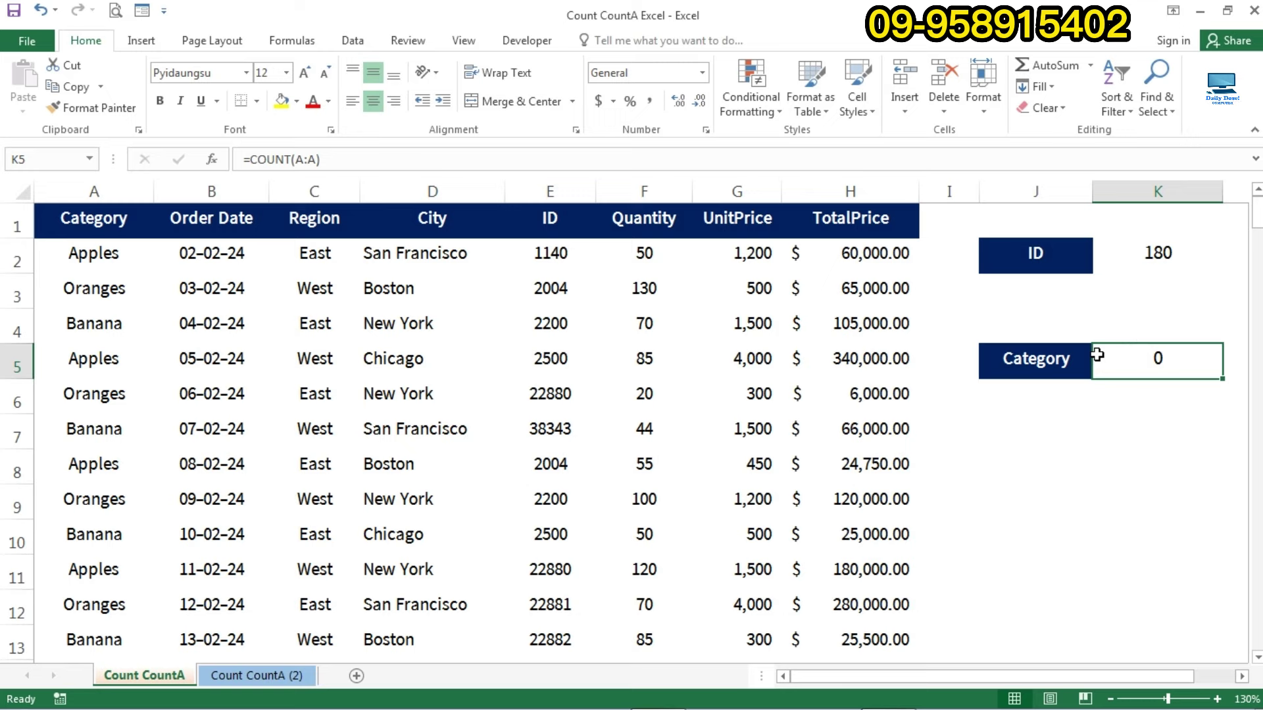
# Select columns E and A to compare the status-bar Count with K2's 180 and K5's 0.
pyautogui.click(1138, 265)
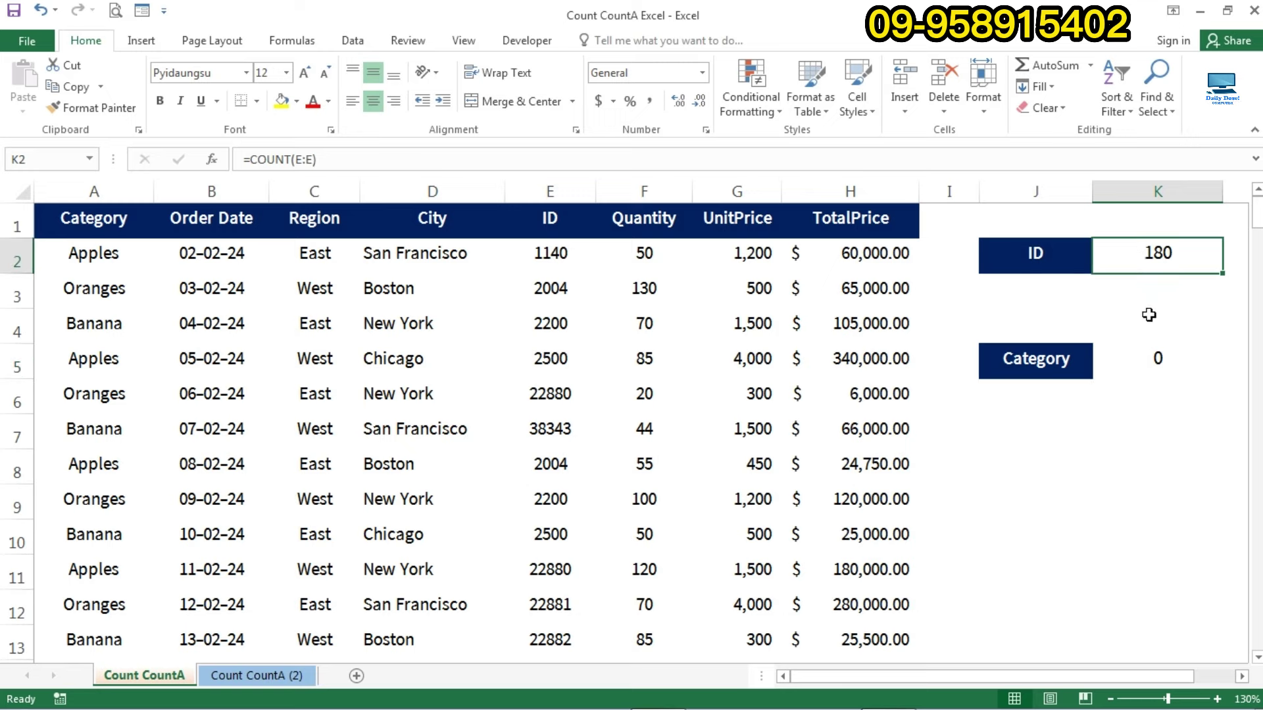
pyautogui.click(551, 195)
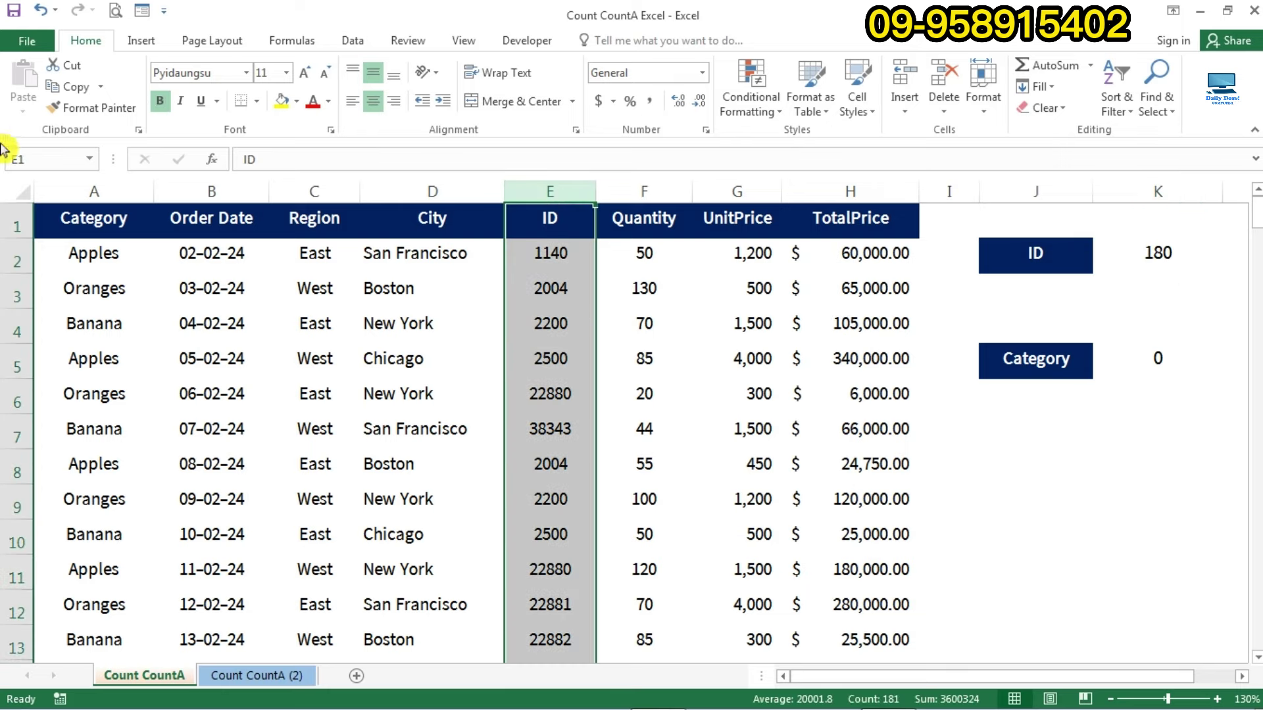
pyautogui.keyDown('ctrl'); pyautogui.click(87, 192); pyautogui.keyUp('ctrl')
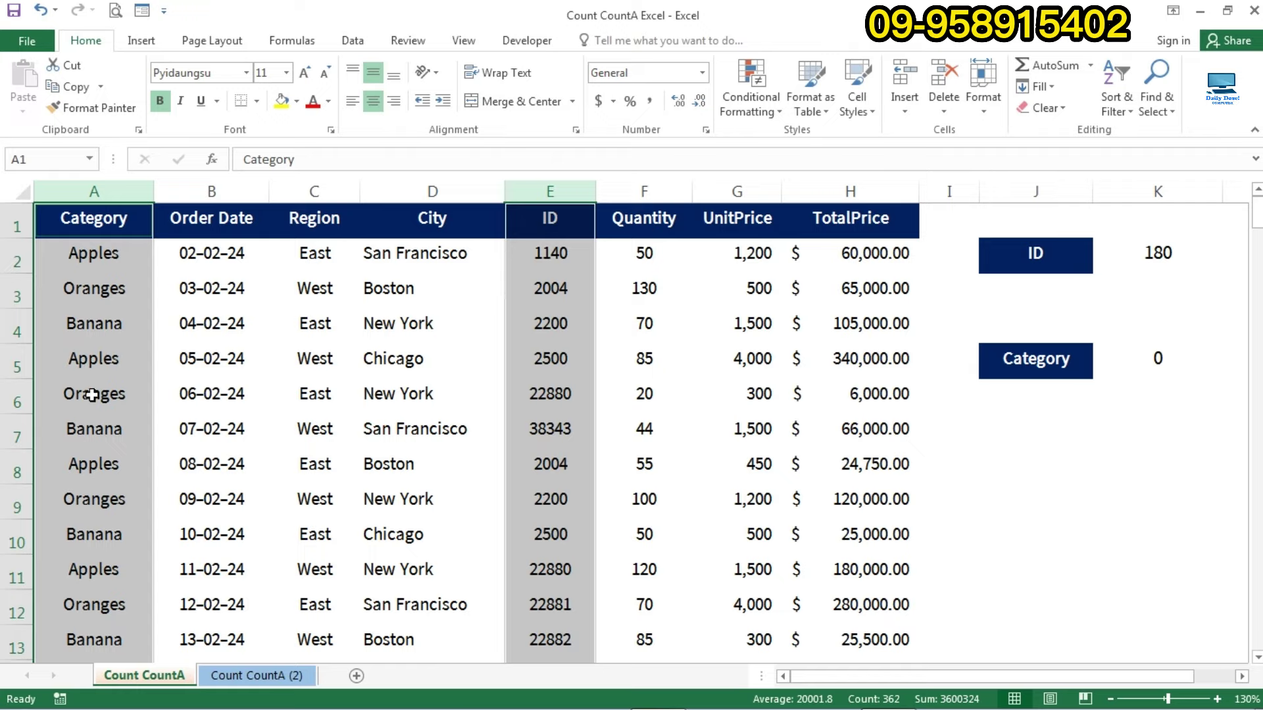
pyautogui.scroll(-4, 90, 397)
pyautogui.scroll(4, 90, 398)
# Replace K5 with =COUNTA(A2:A181), counting 180 Category entries.
pyautogui.click(1144, 366)
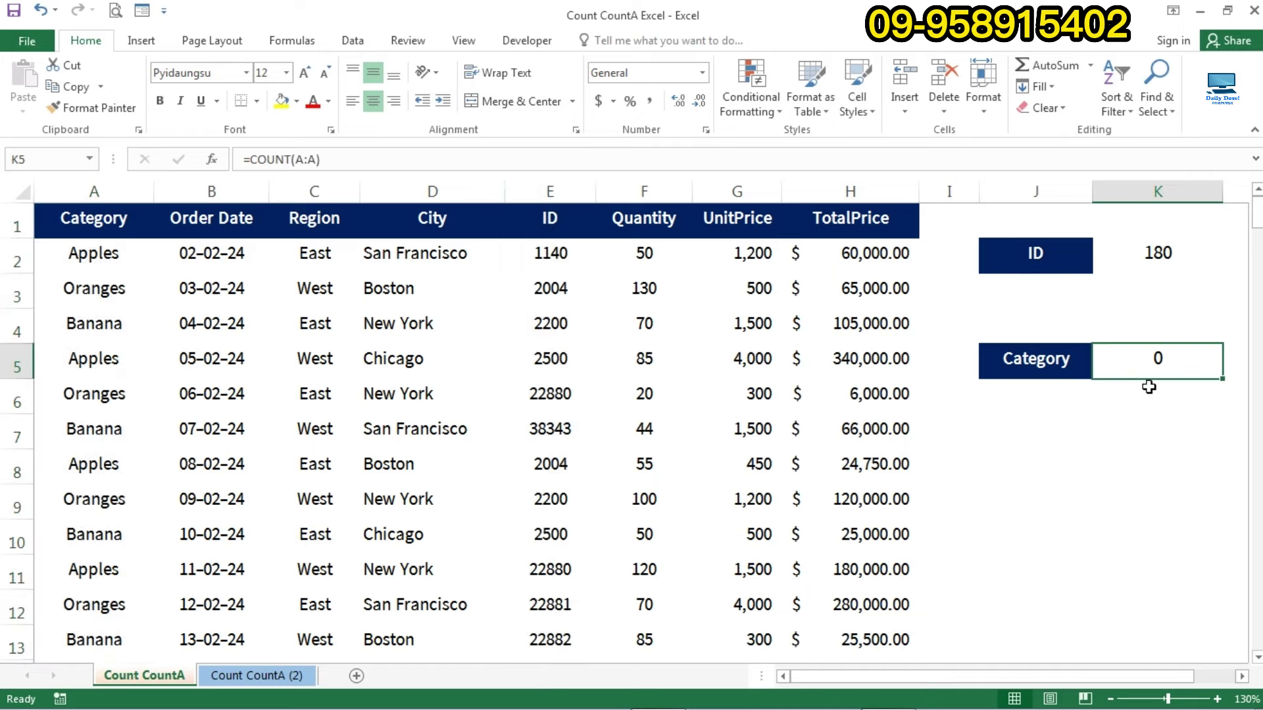
pyautogui.write('=c')
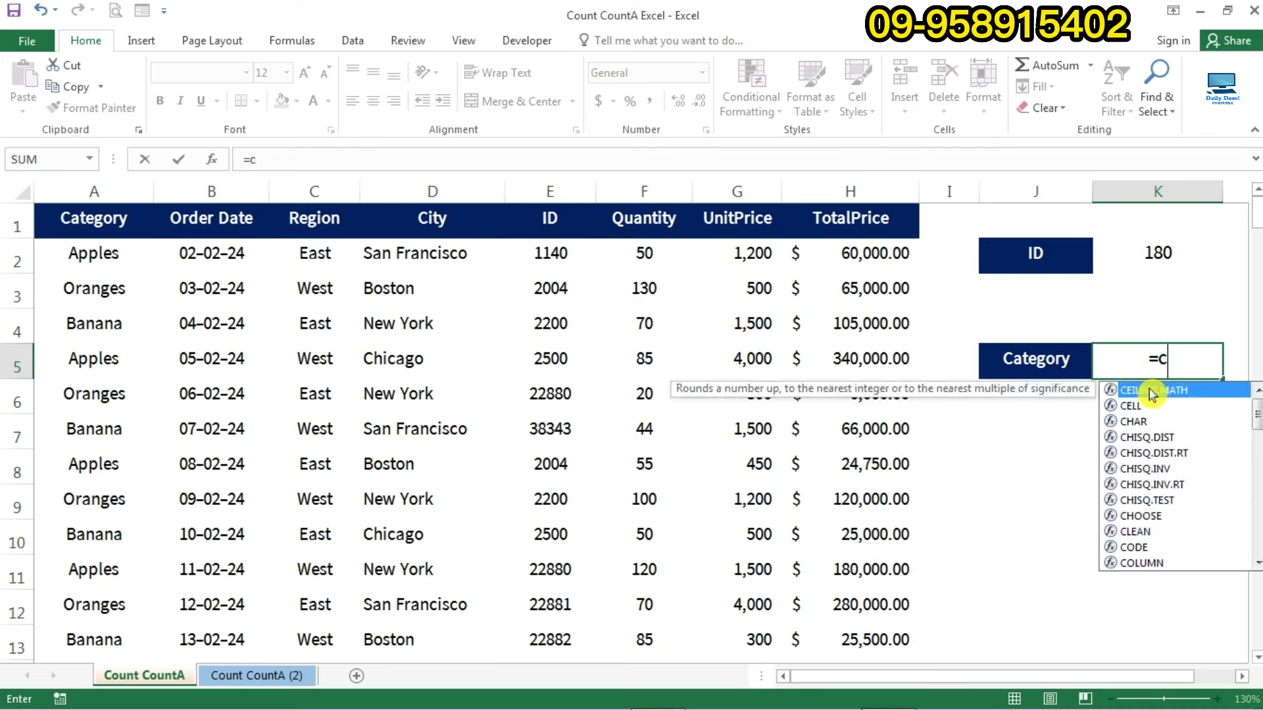
pyautogui.write('ou')
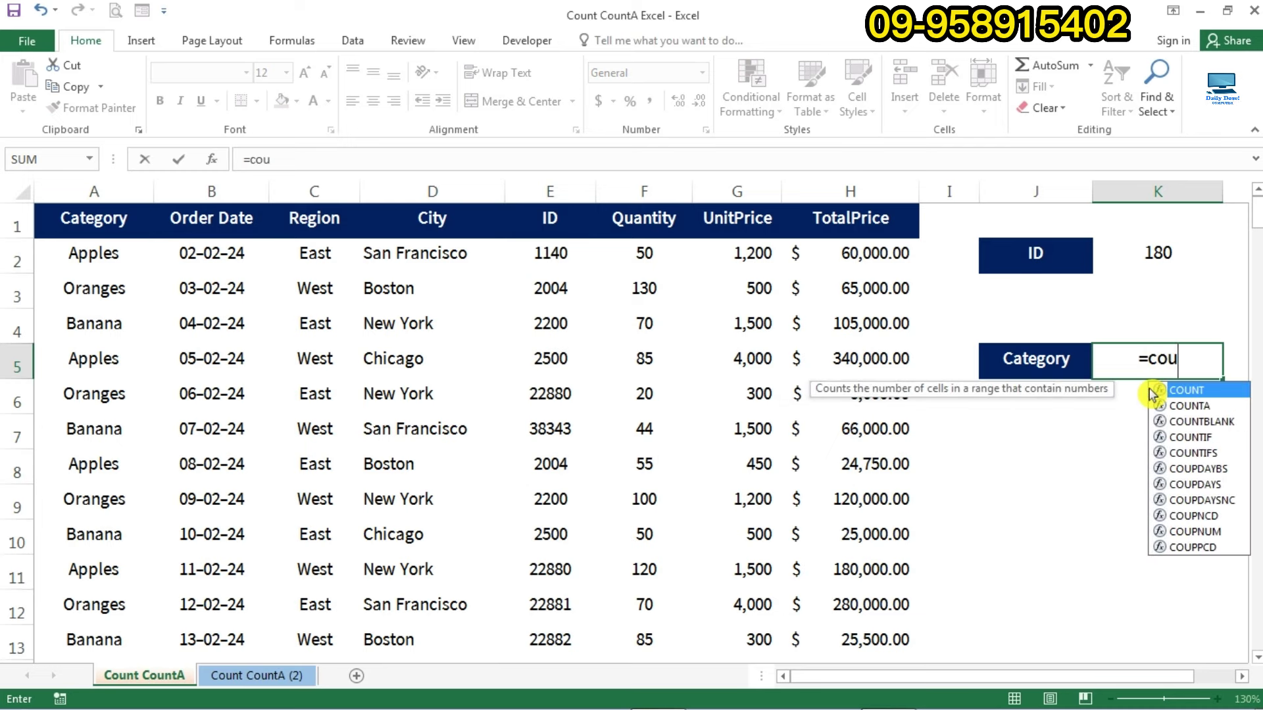
pyautogui.press('Down')
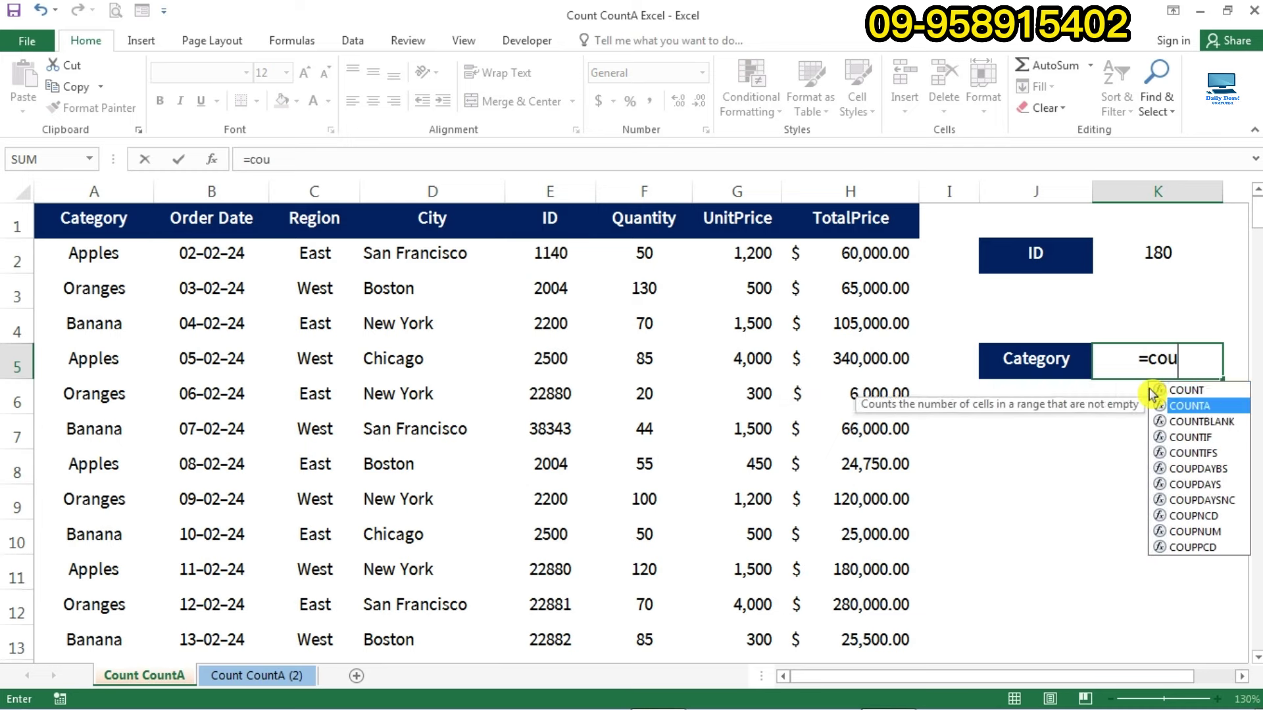
pyautogui.press('Tab')
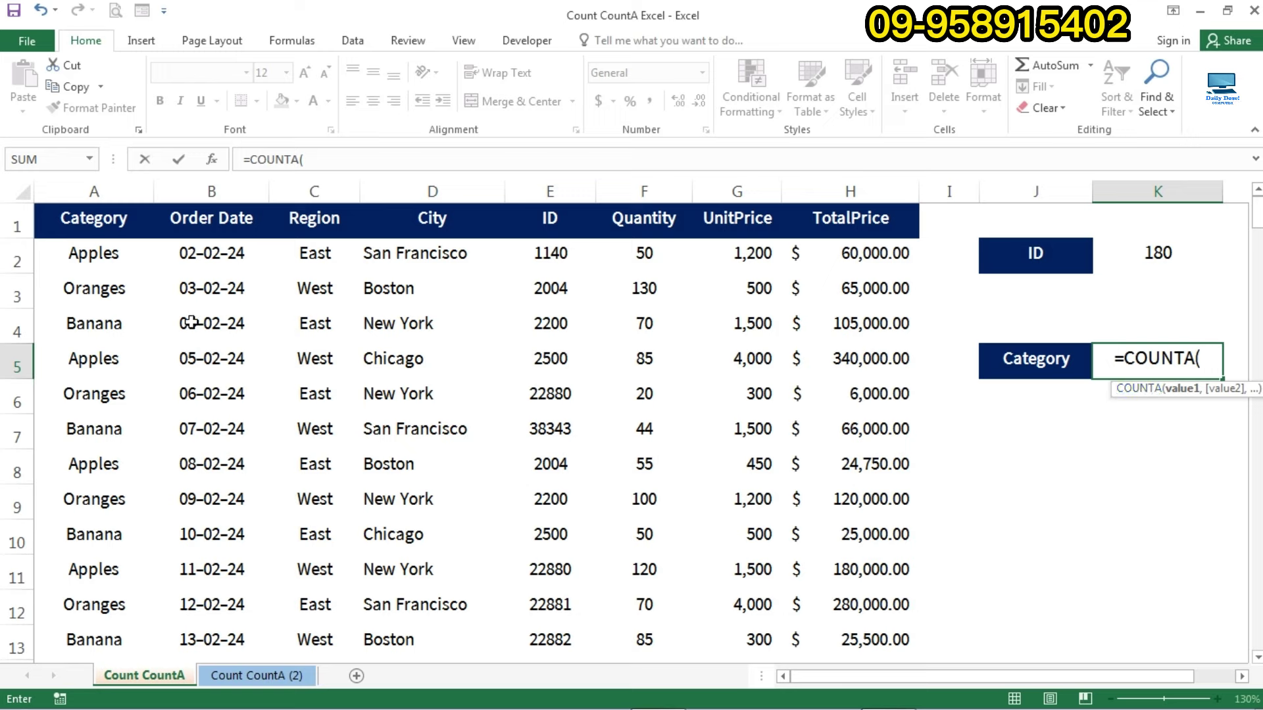
pyautogui.moveTo(88, 255); pyautogui.dragTo(85, 535)
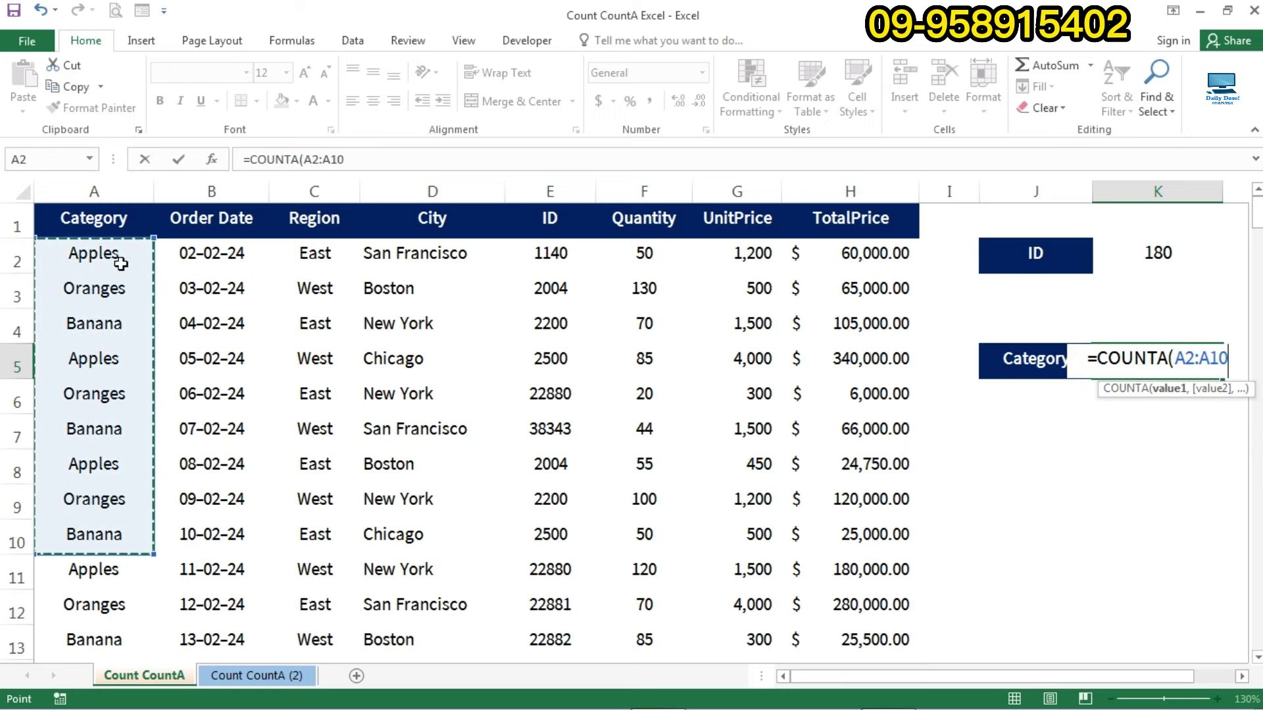
pyautogui.click(86, 261)
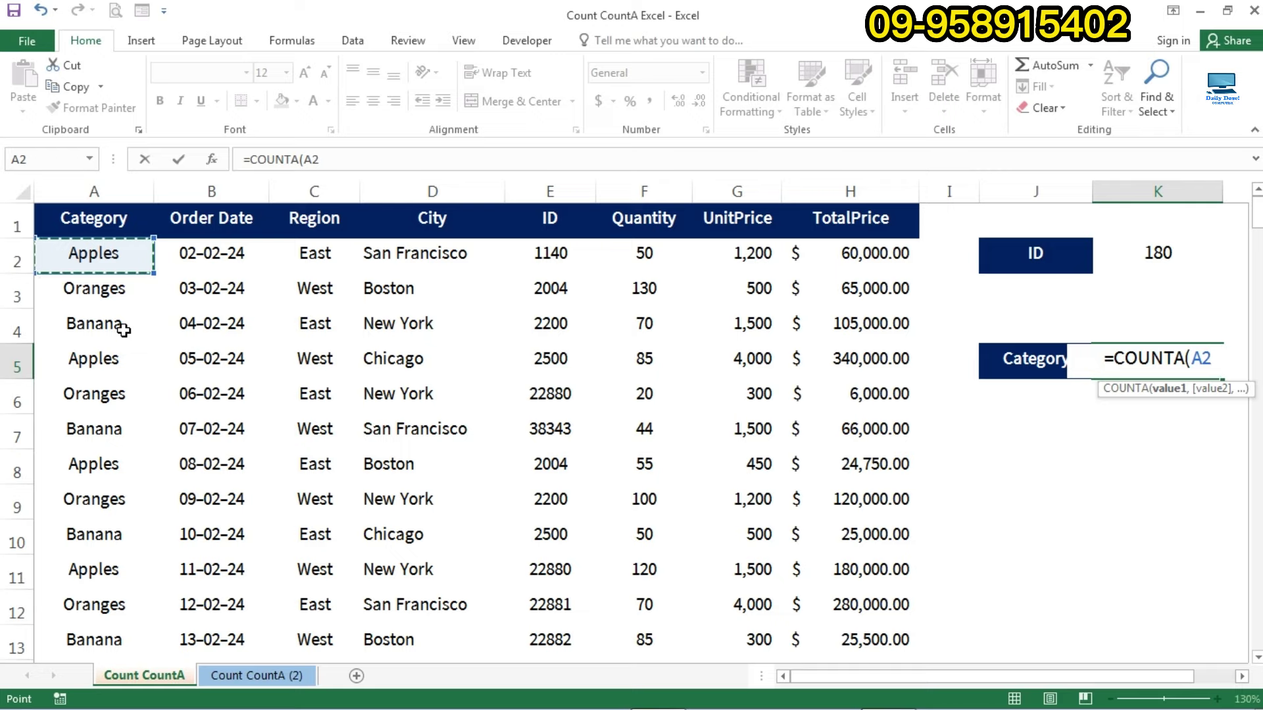
pyautogui.hotkey('ctrl', 'shift', 'Down')
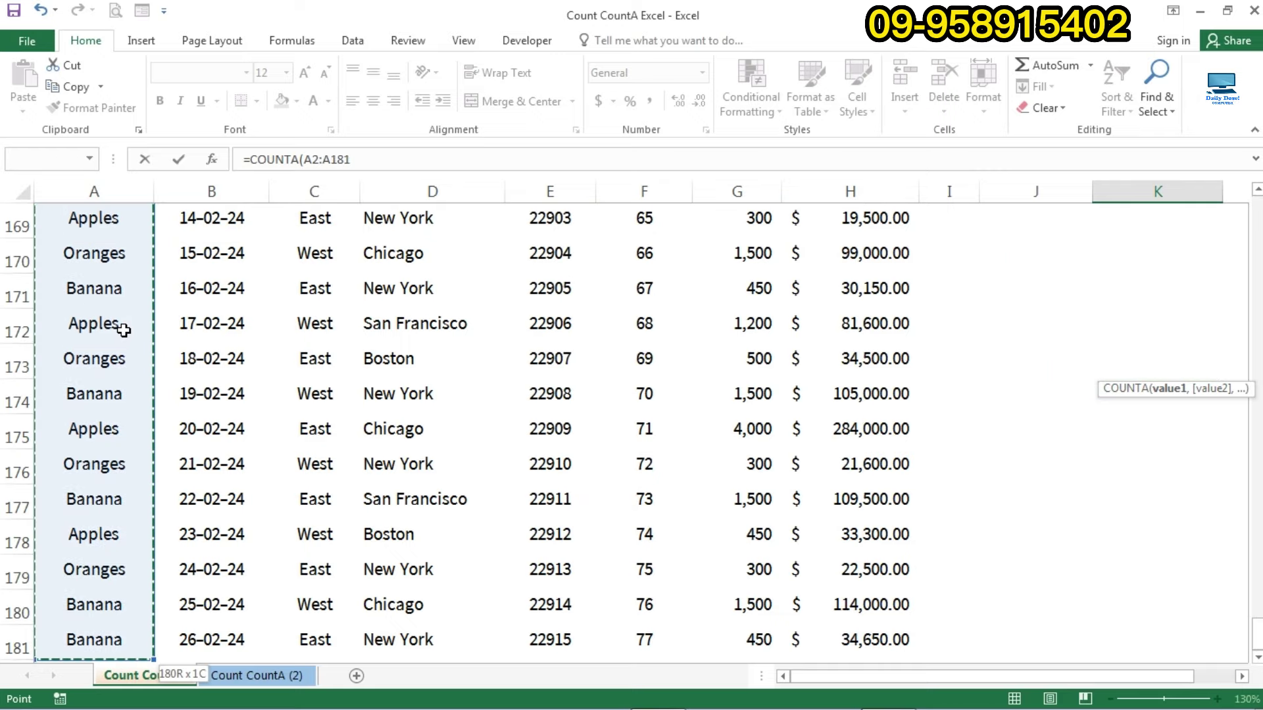
pyautogui.press('Return')
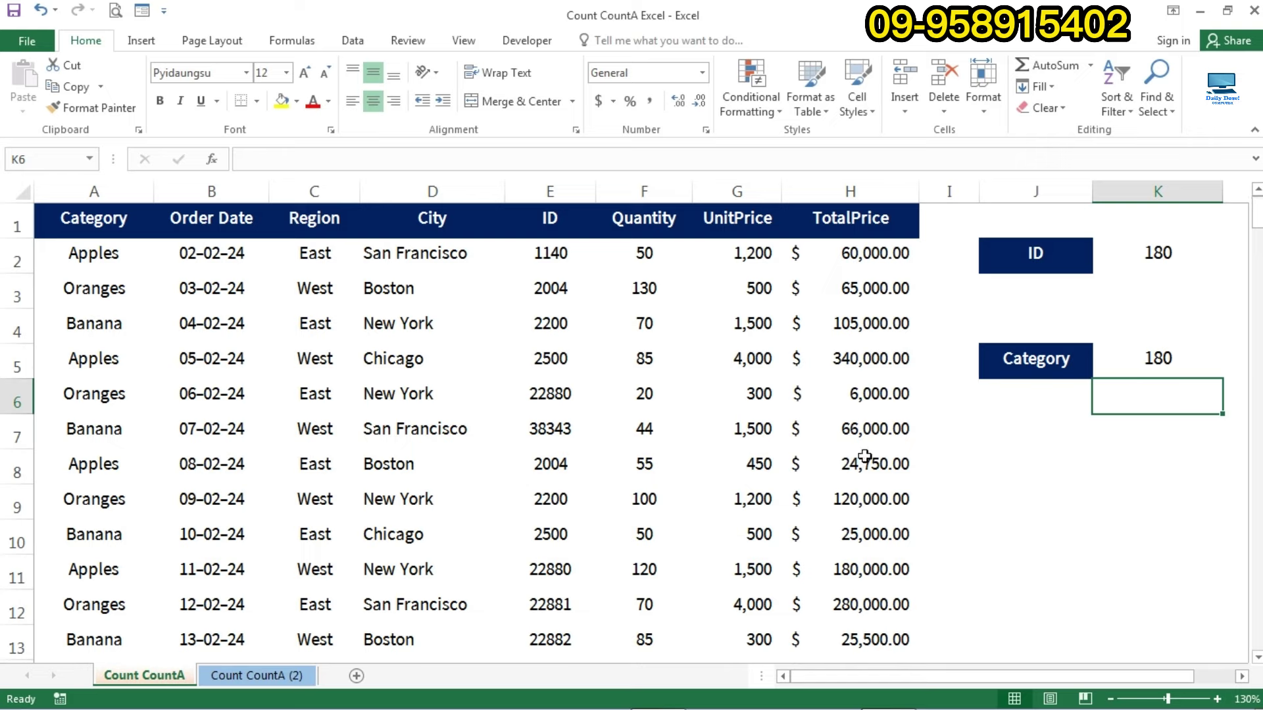
pyautogui.click(1147, 365)
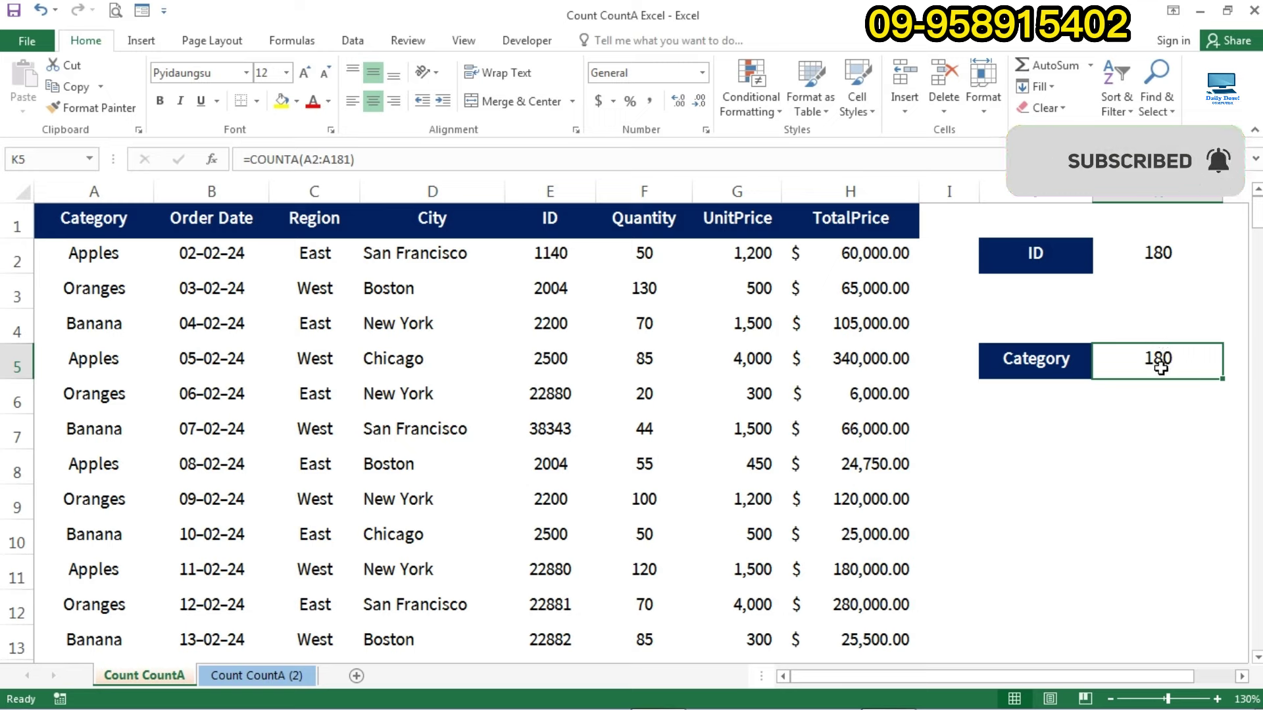
# Check K5 and the status-bar count for the first three Category entries.
pyautogui.click(1037, 362)
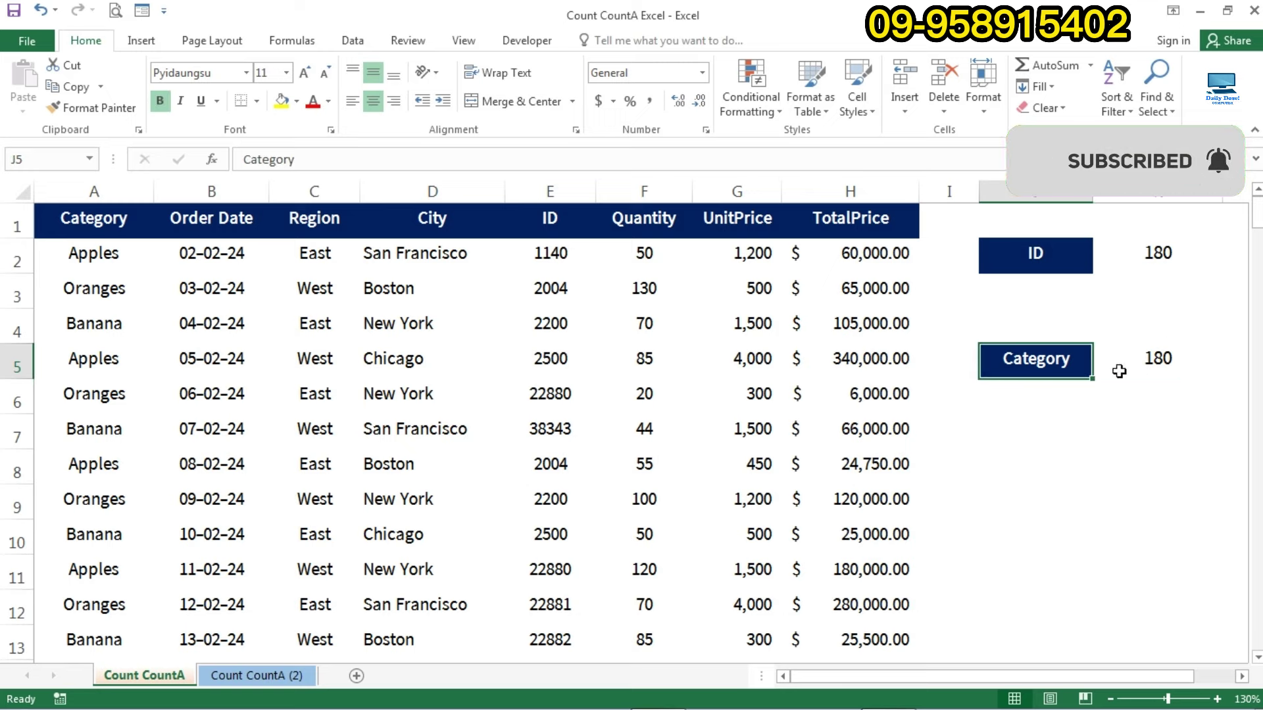
pyautogui.click(1131, 369)
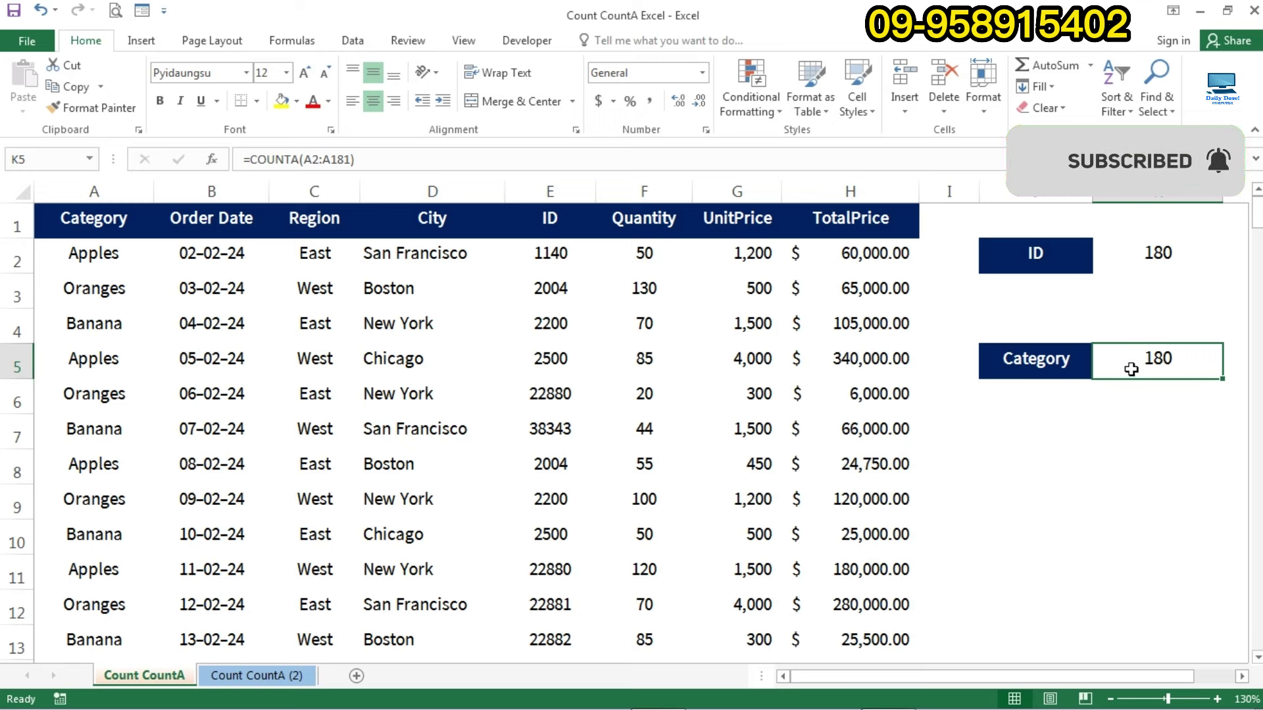
pyautogui.moveTo(104, 253); pyautogui.dragTo(101, 324)
pyautogui.click(103, 252)
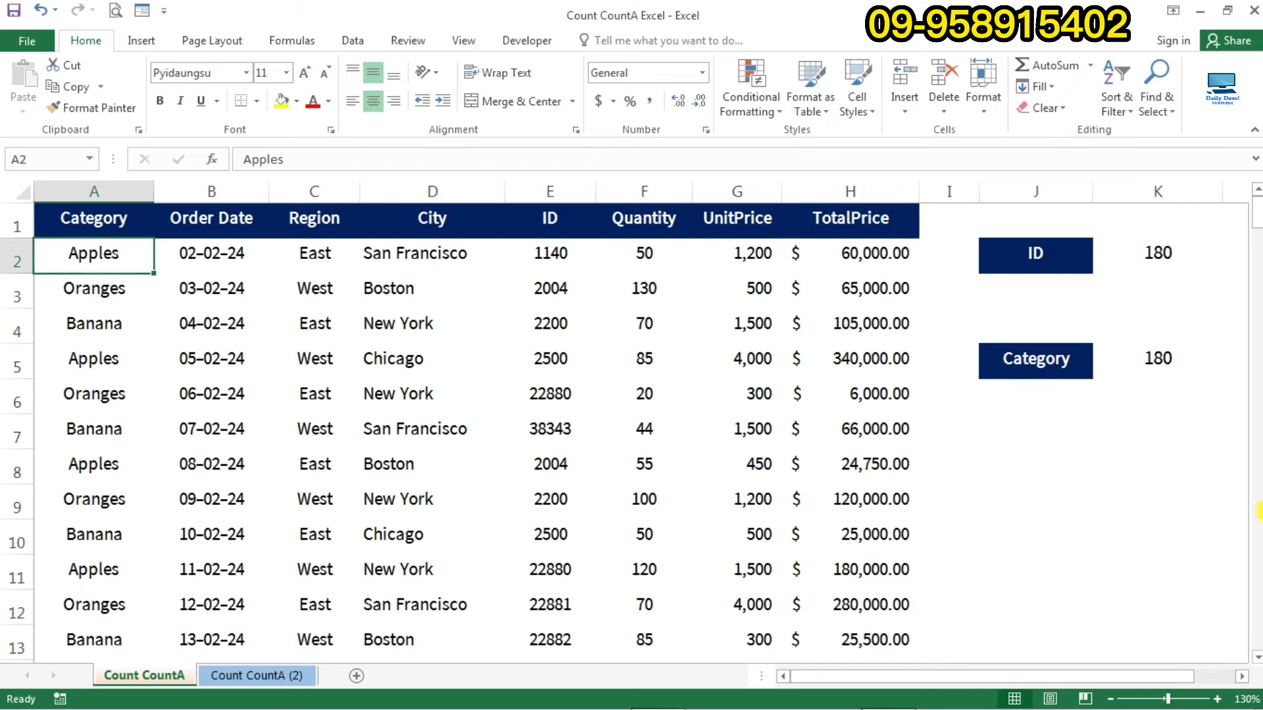
pyautogui.click(1148, 358)
# Rewrite K5 as =COUNTA(A:A), which returns 181 including the header.
pyautogui.doubleClick(1148, 359)
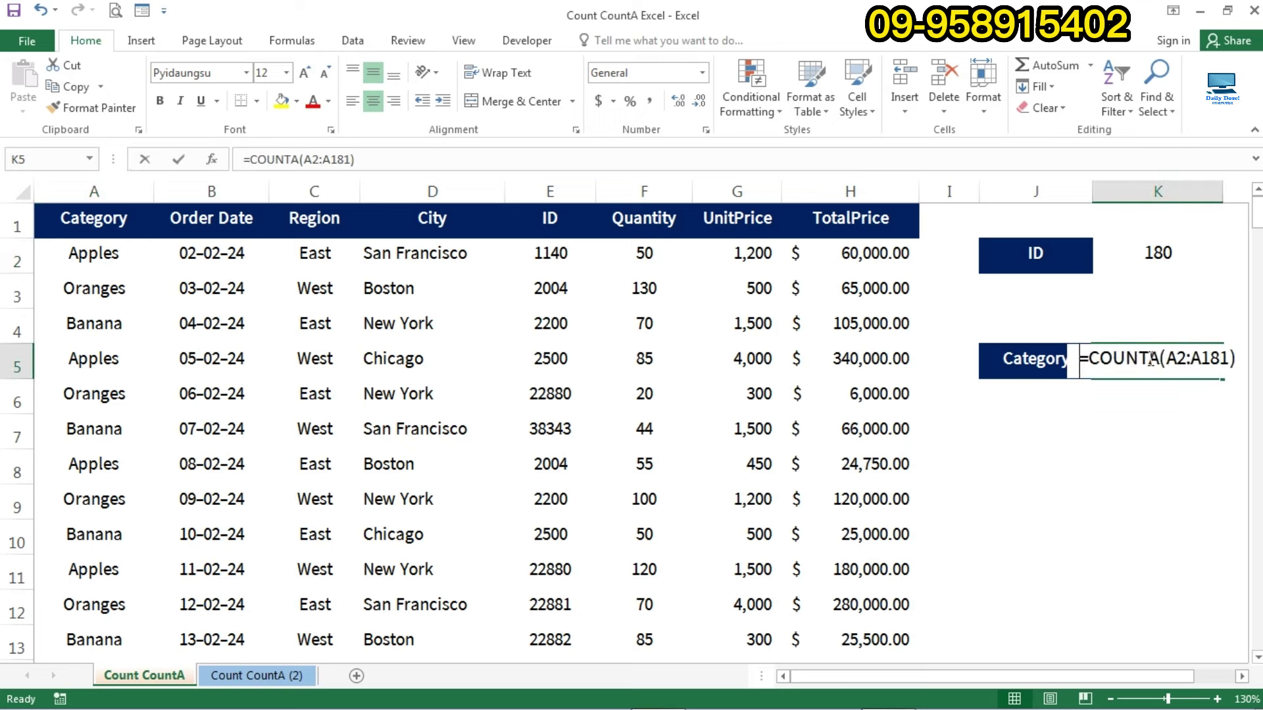
pyautogui.press('Escape')
pyautogui.write('=c')
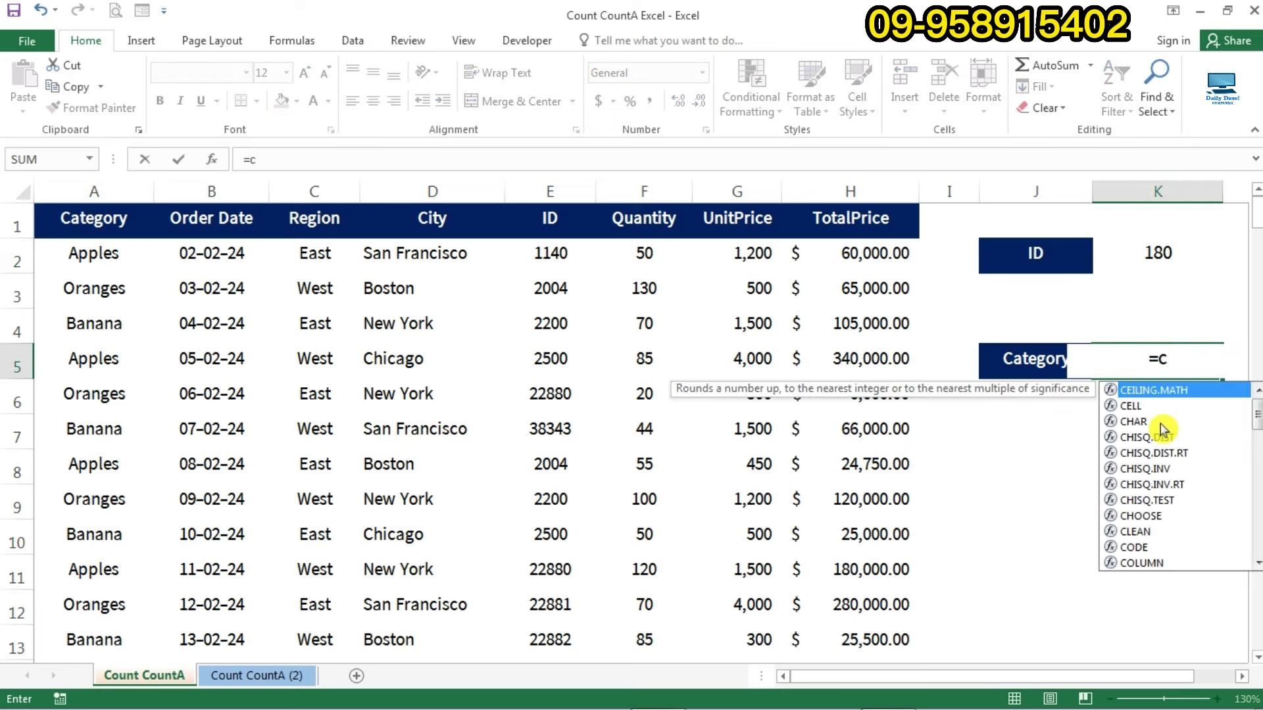
pyautogui.write('ount')
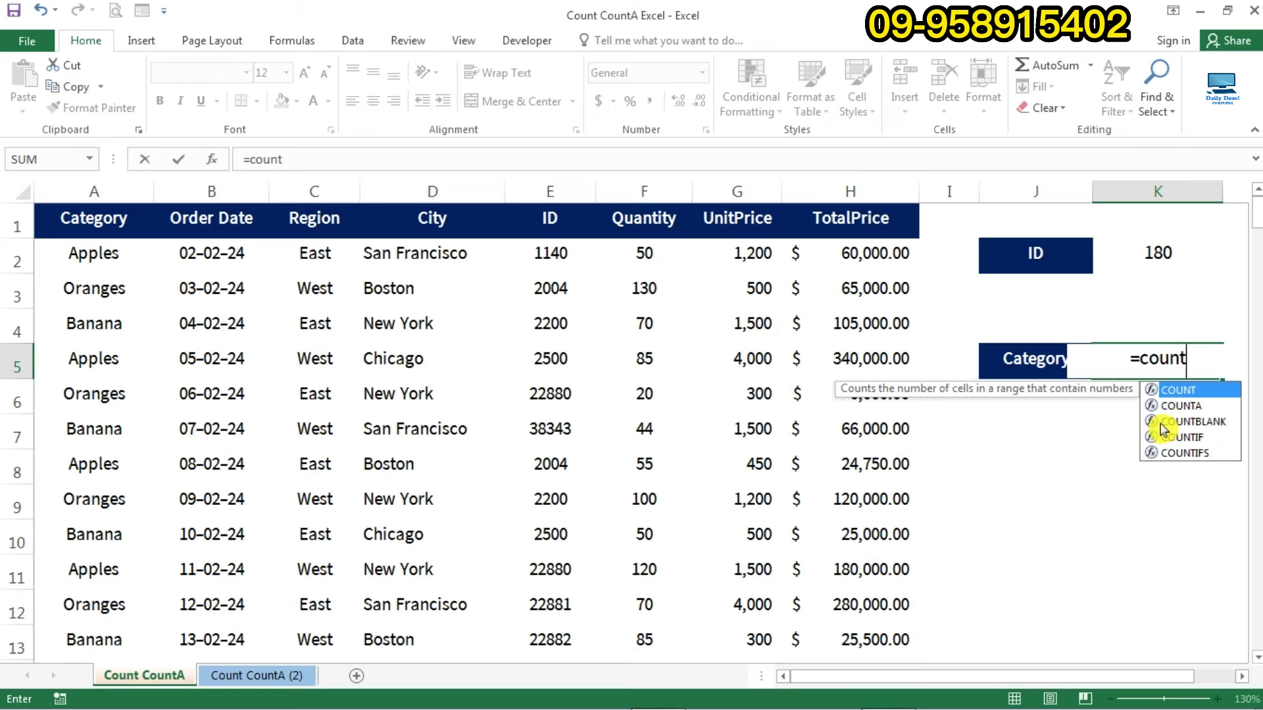
pyautogui.write('a')
pyautogui.press('Tab')
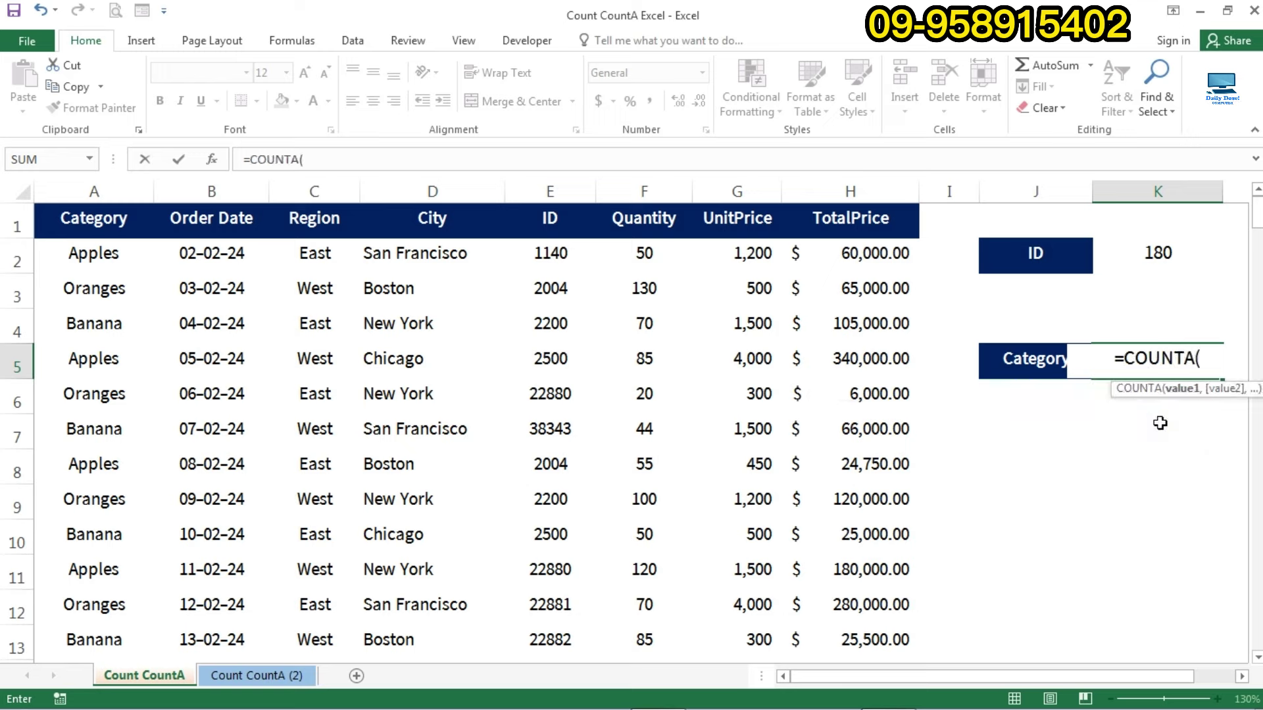
pyautogui.click(94, 192)
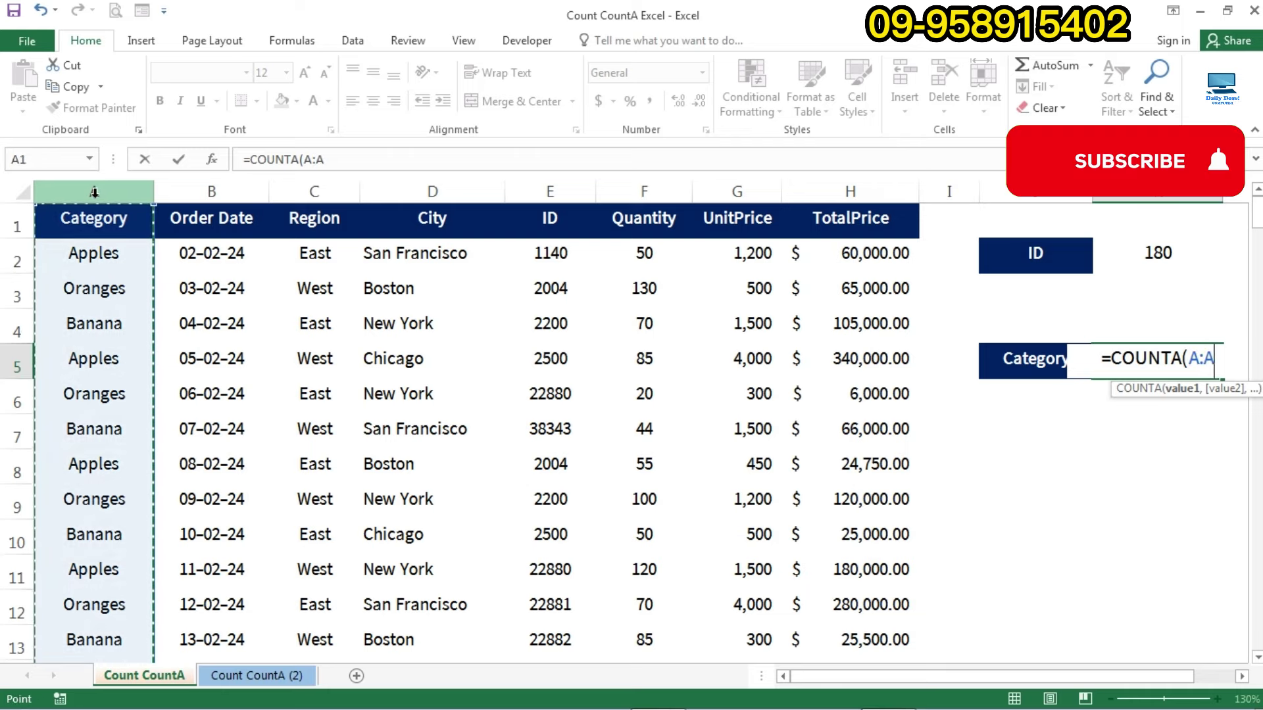
pyautogui.press('Return')
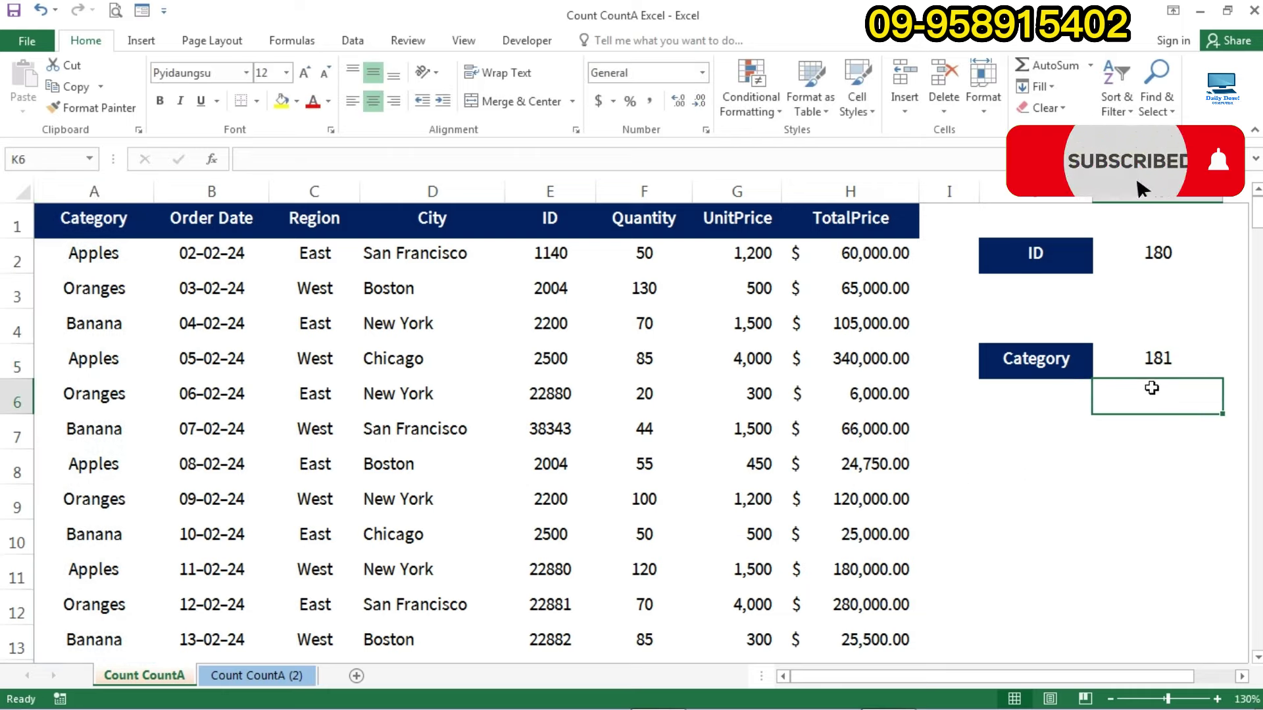
pyautogui.press('Up')
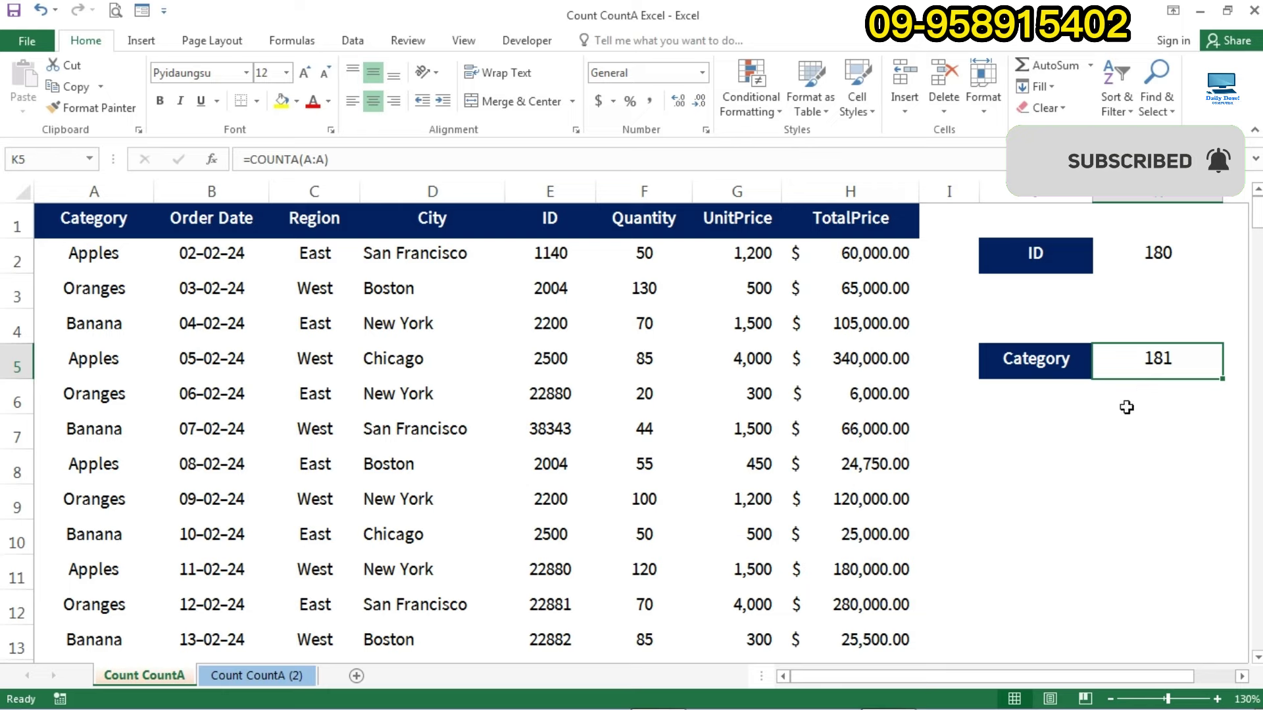
pyautogui.click(86, 219)
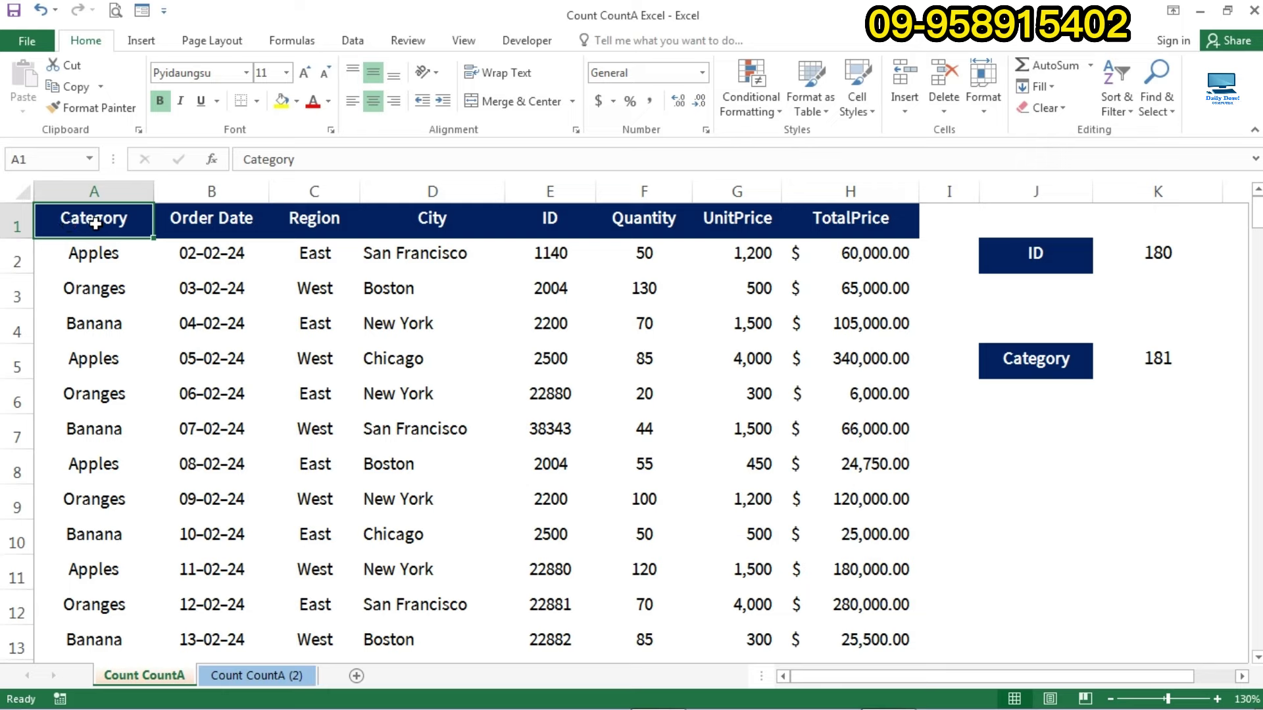
pyautogui.moveTo(92, 219); pyautogui.dragTo(92, 641)
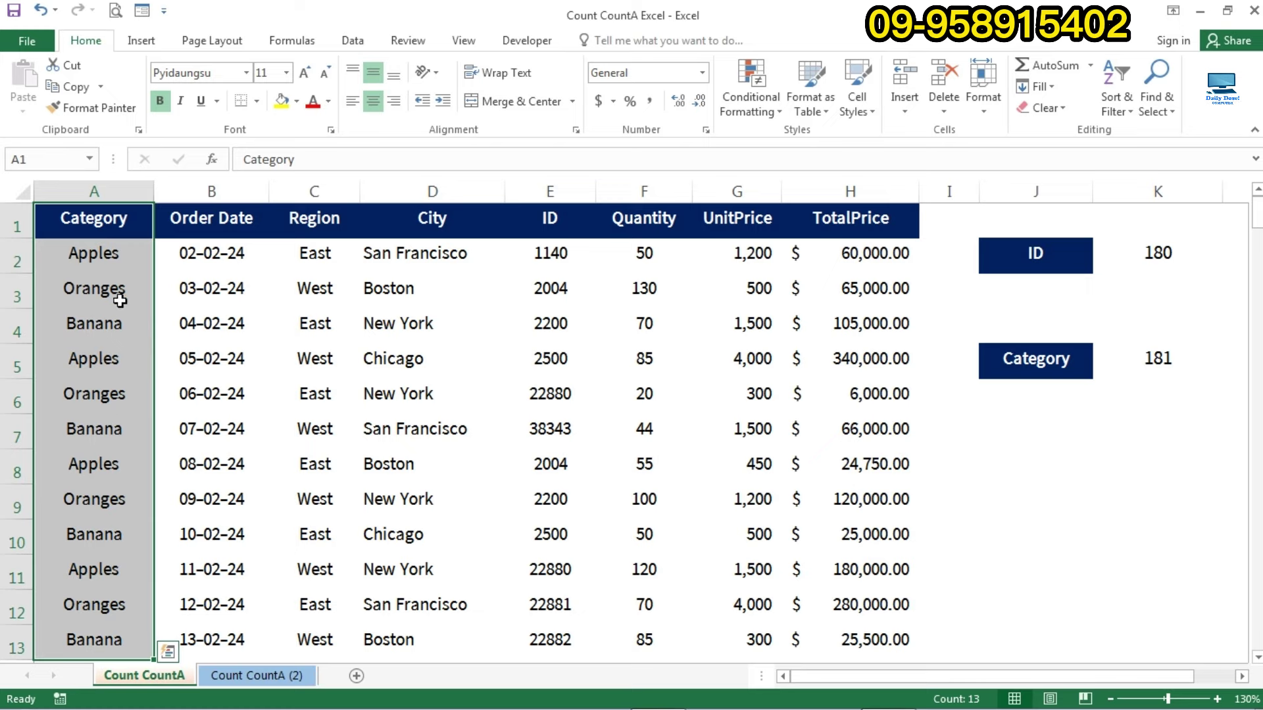
pyautogui.click(1159, 365)
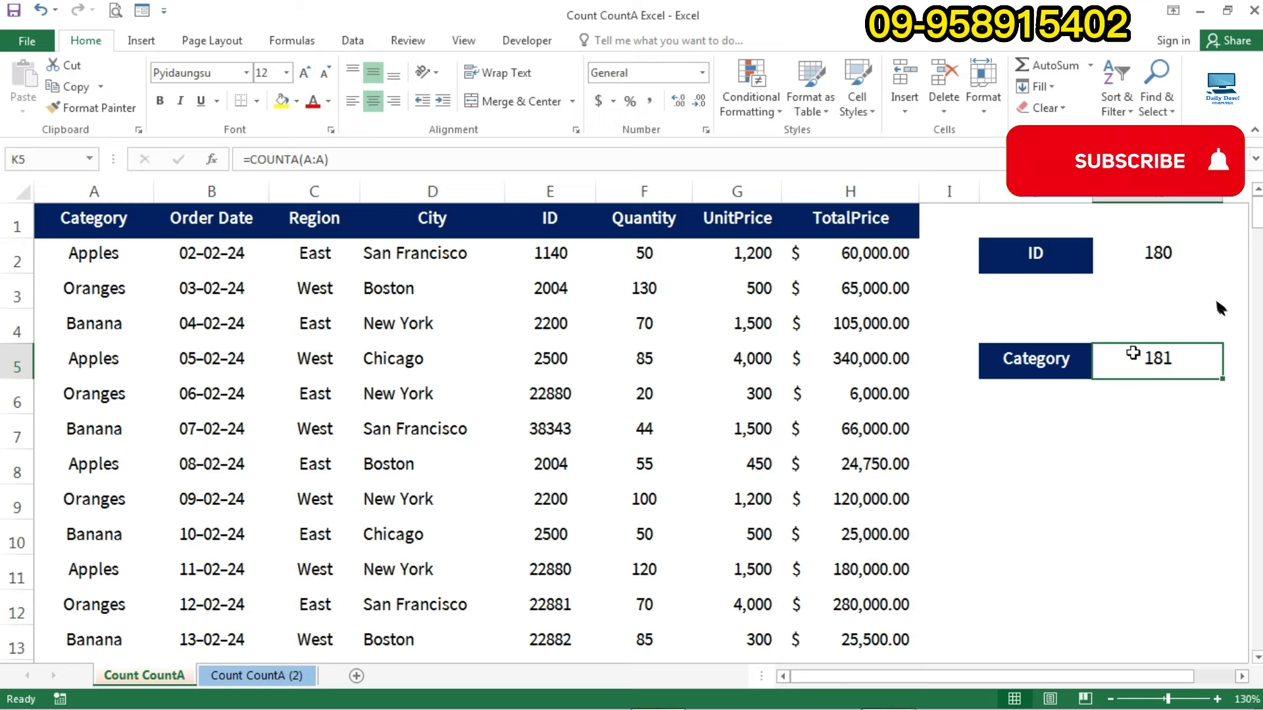
pyautogui.click(1074, 263)
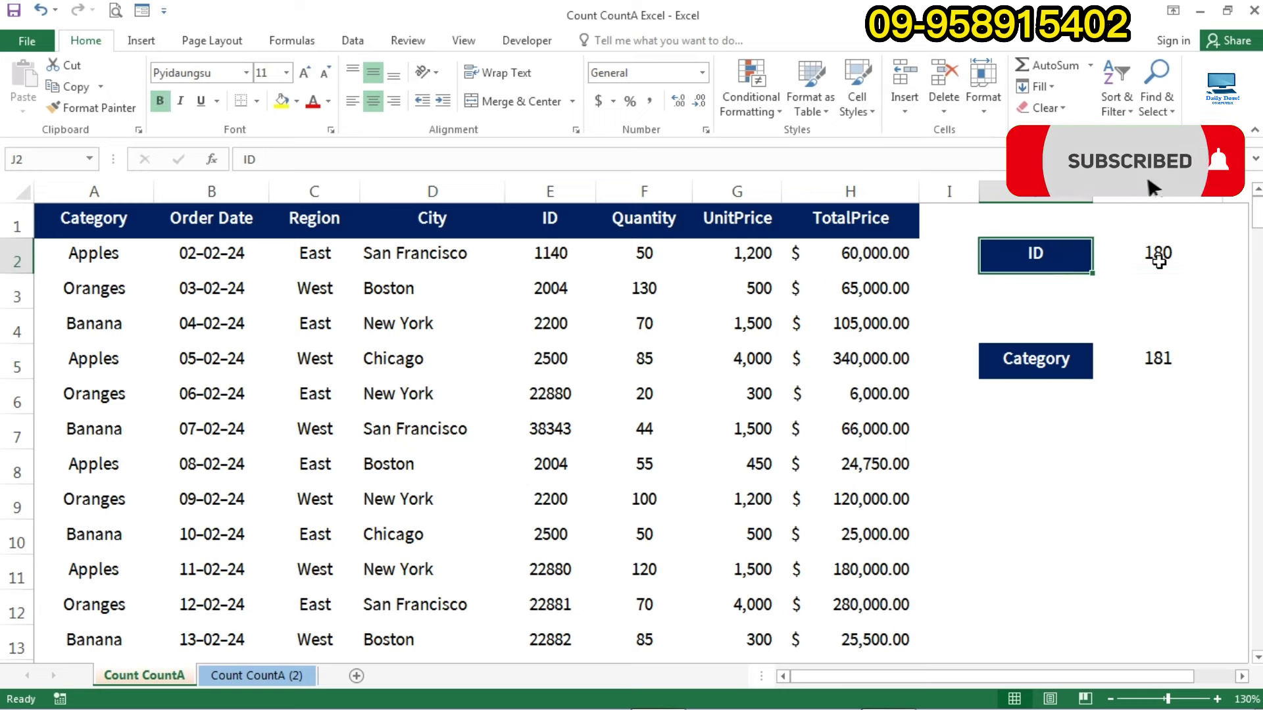
pyautogui.click(1156, 256)
pyautogui.write('=')
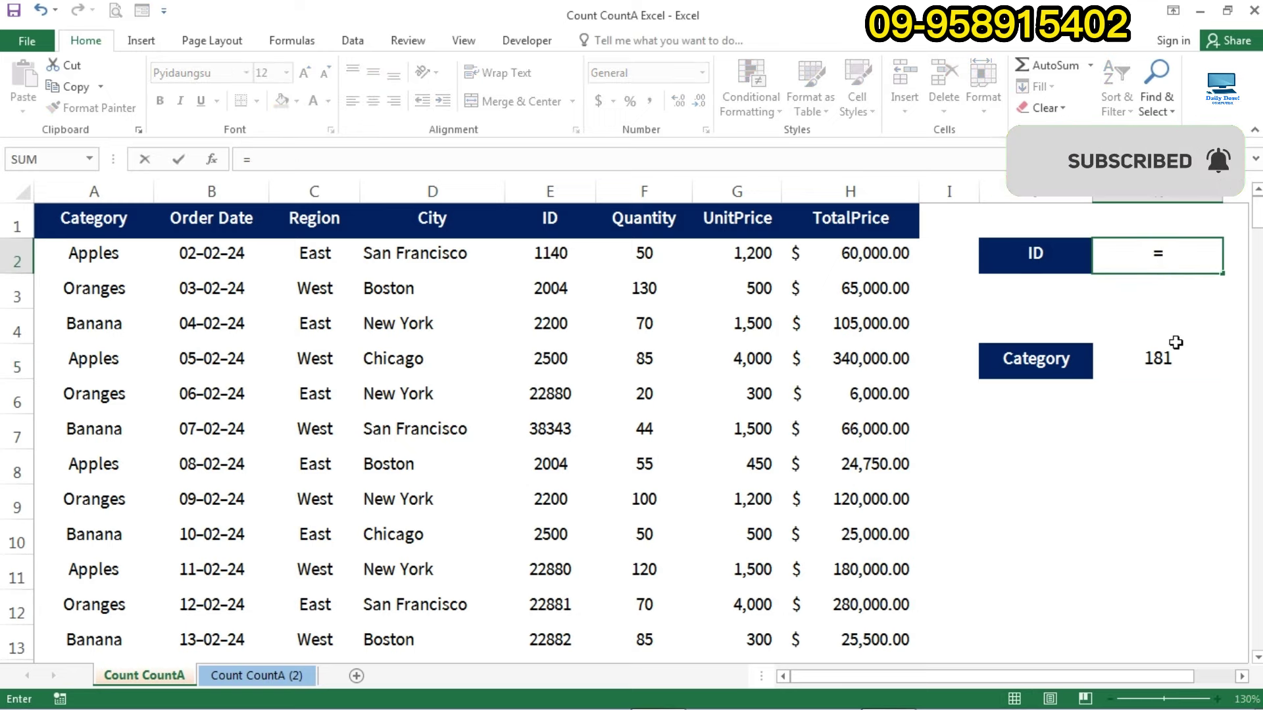
pyautogui.write('count')
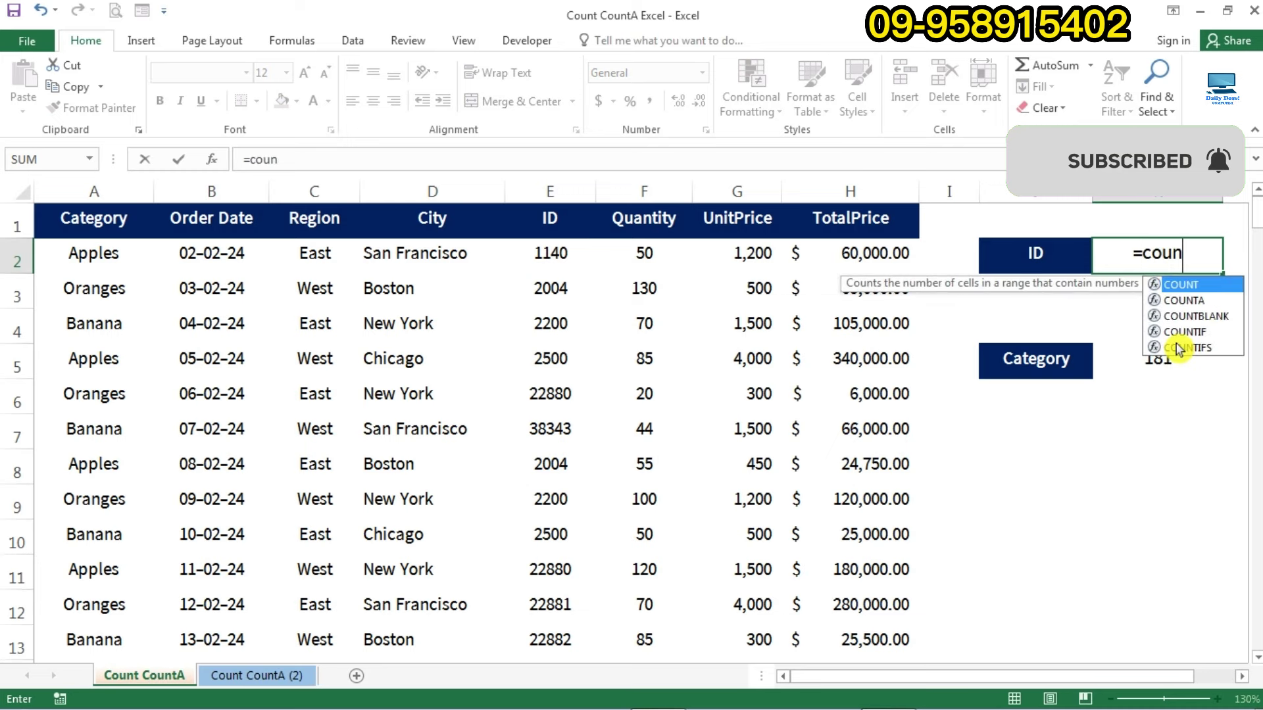
pyautogui.press('Tab')
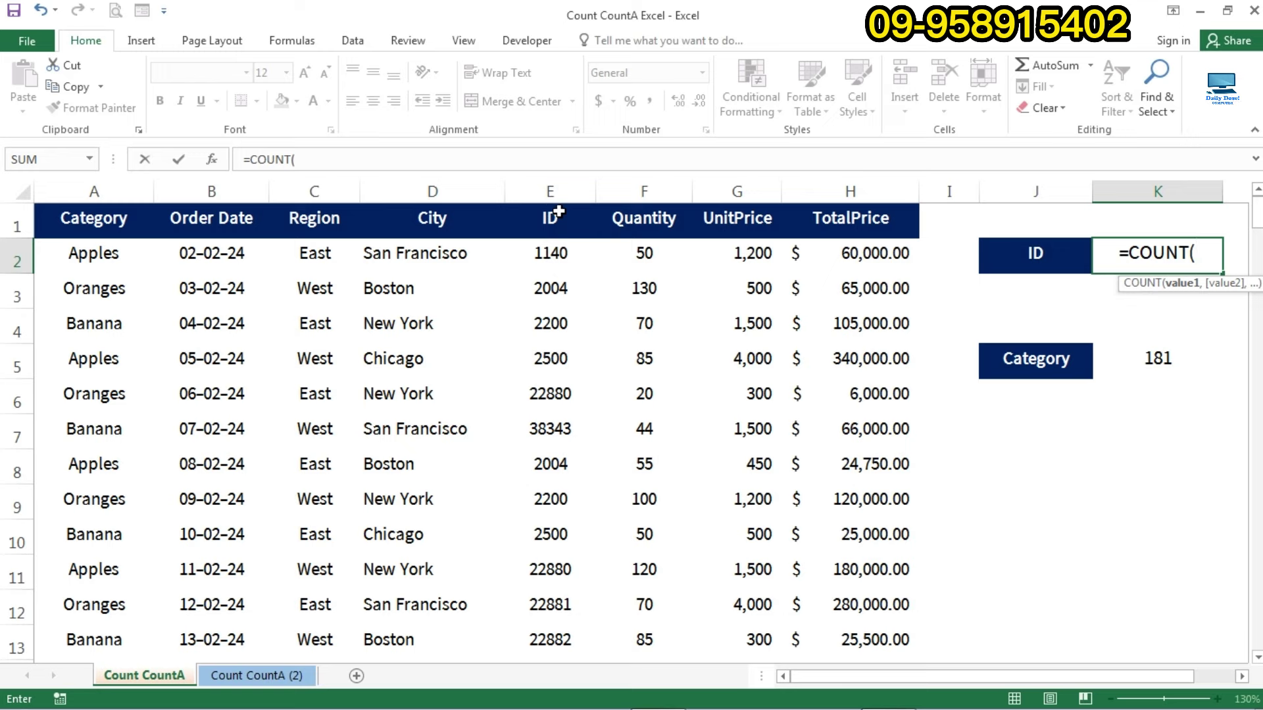
pyautogui.click(553, 193)
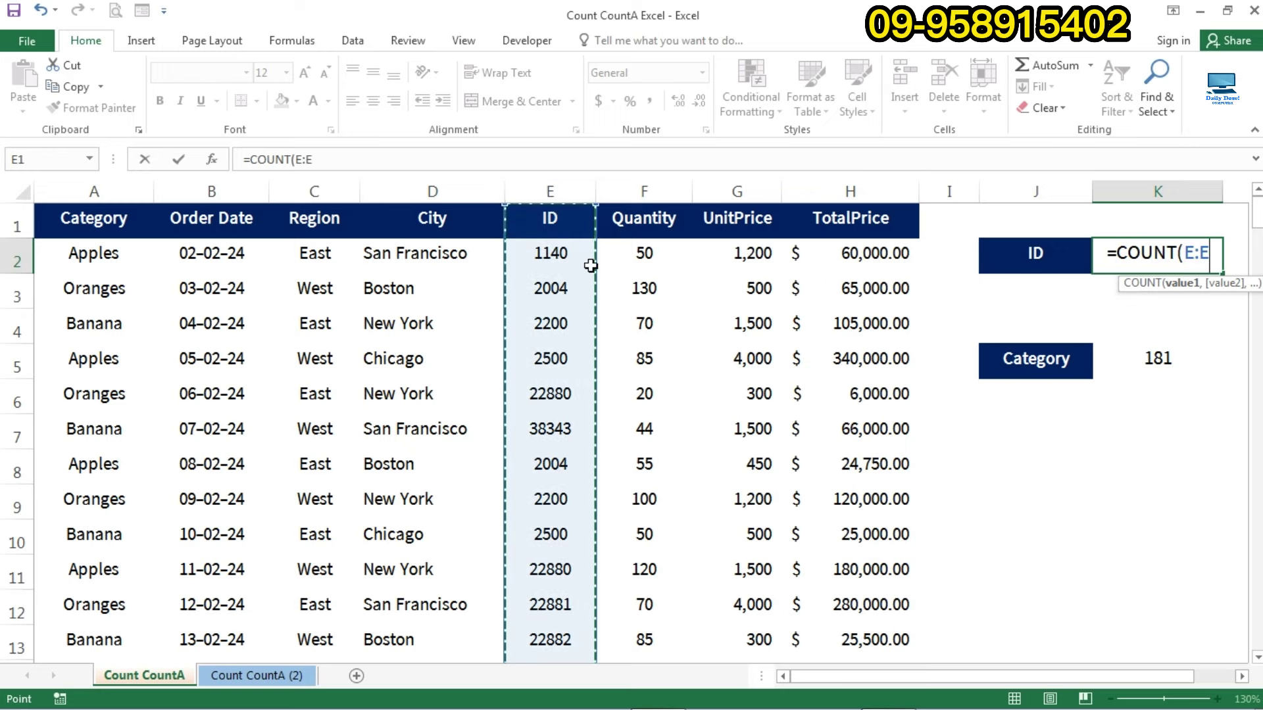
pyautogui.press('Return')
pyautogui.click(1149, 253)
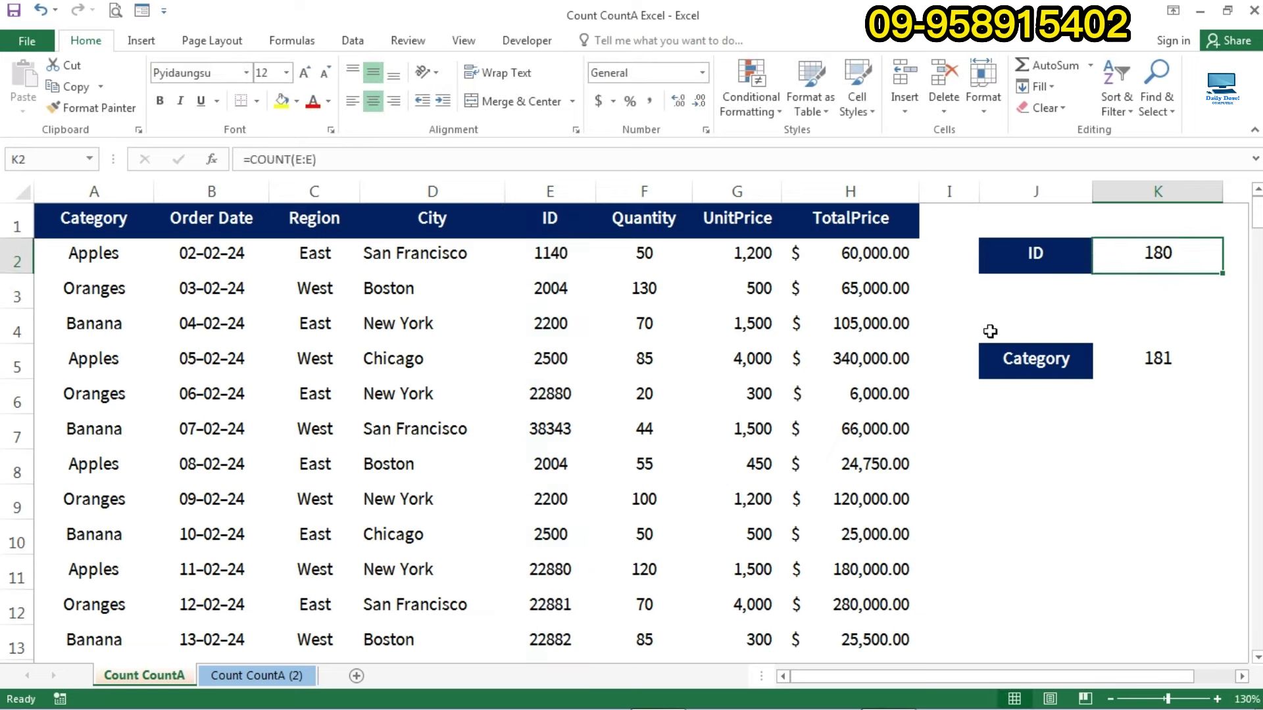
pyautogui.click(548, 223)
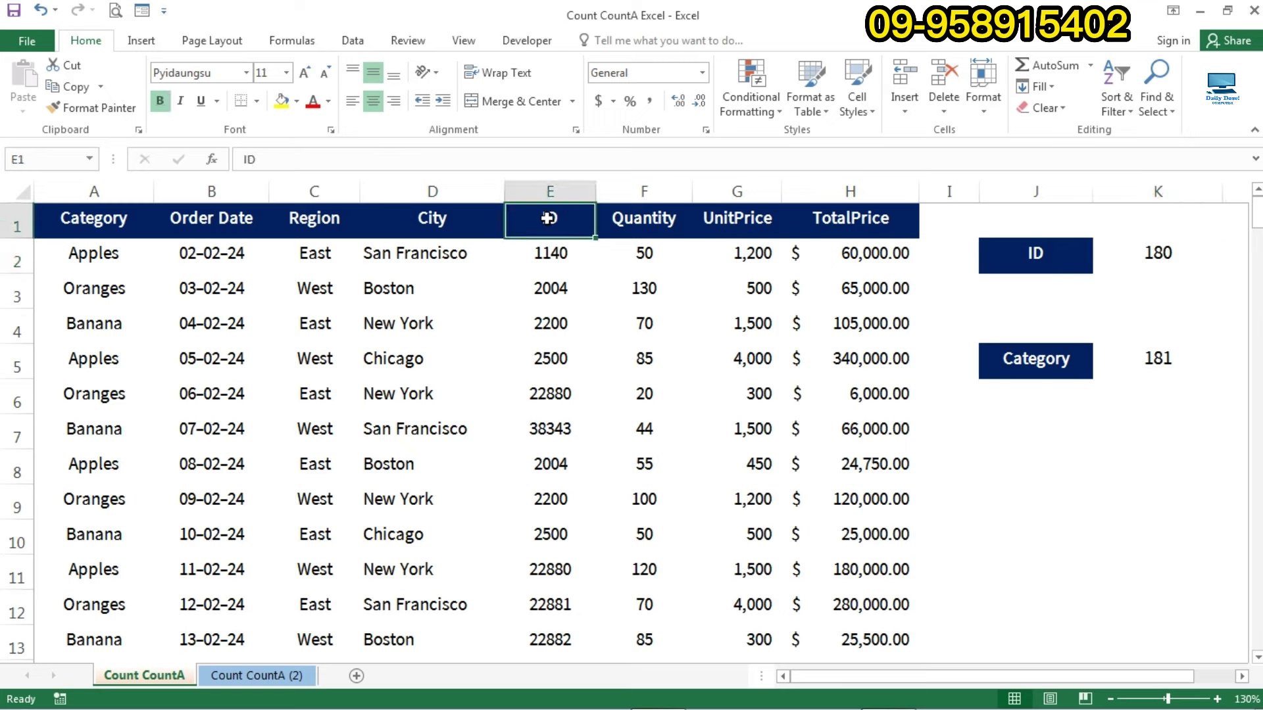
pyautogui.click(551, 253)
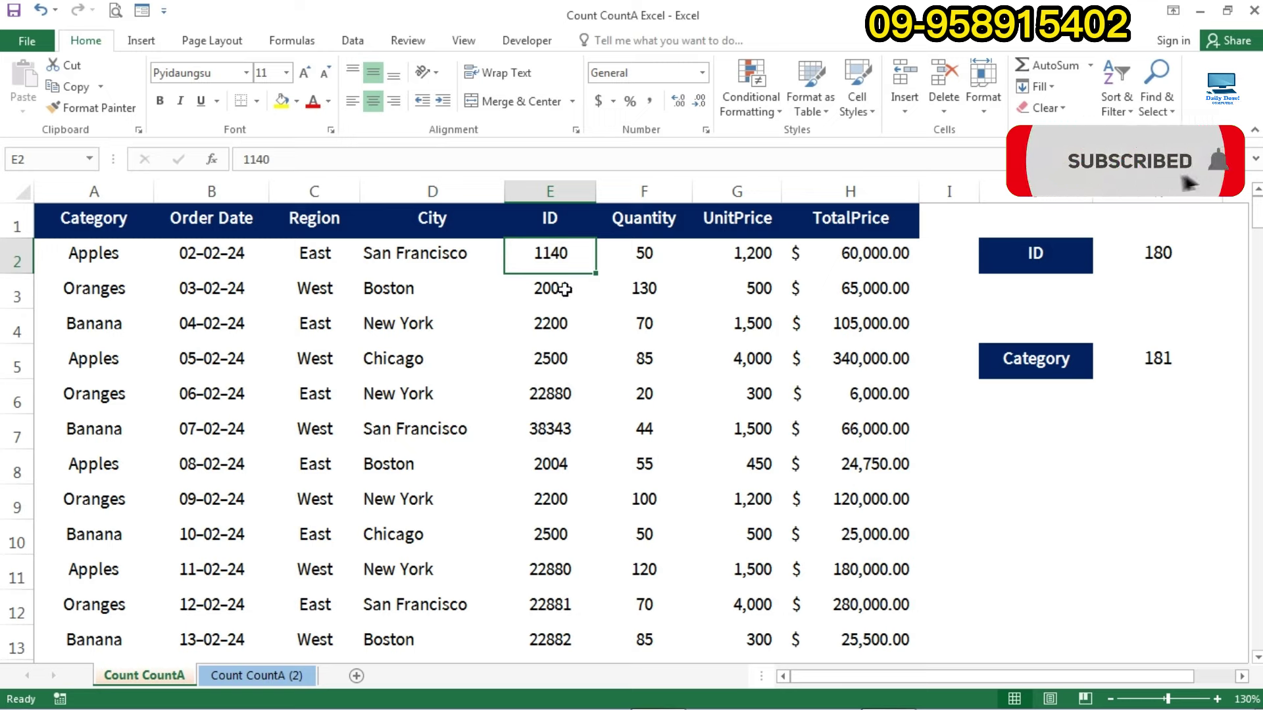
pyautogui.click(540, 225)
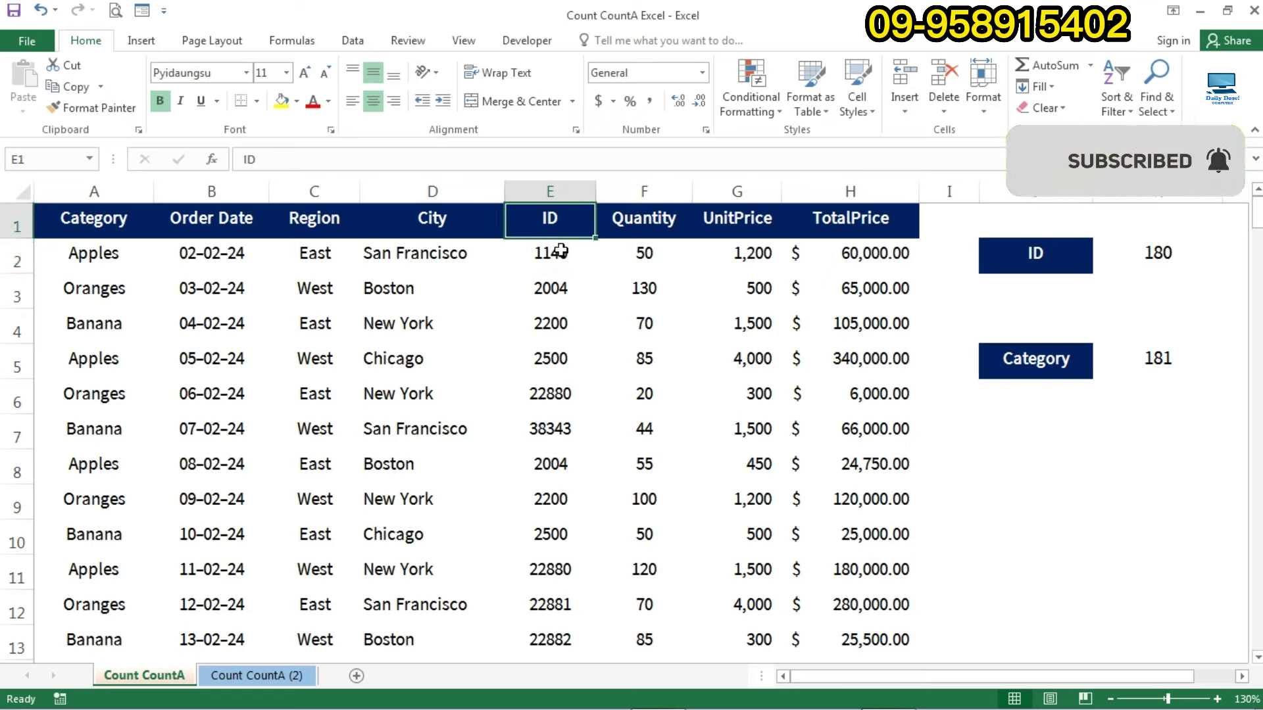
pyautogui.click(1153, 257)
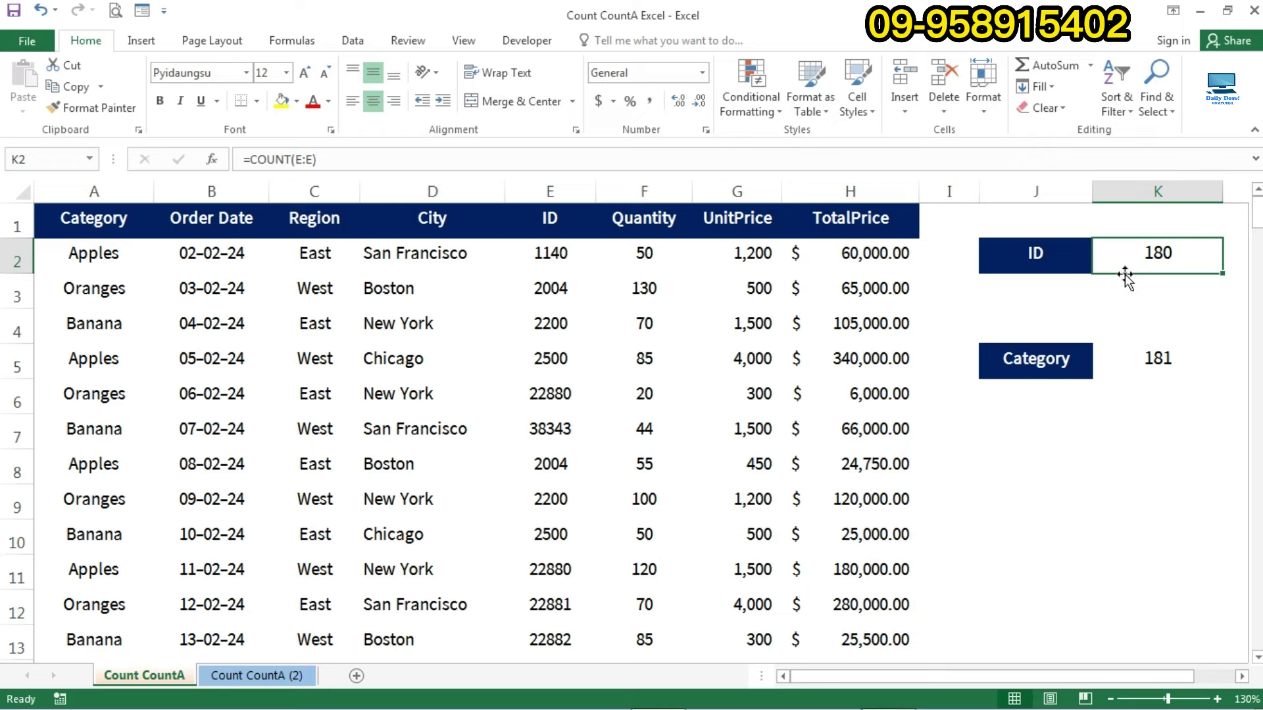
pyautogui.click(571, 225)
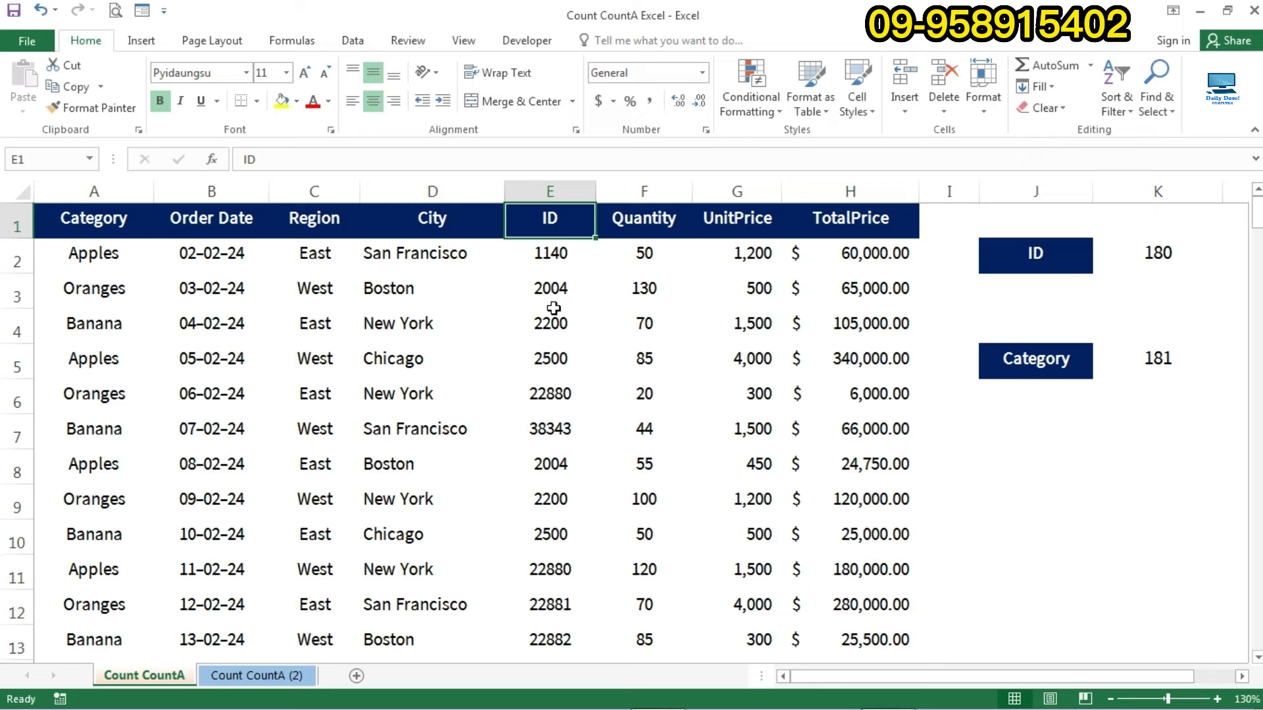
# Enter 100 in the E1 header and confirm K2's count rises to 181.
pyautogui.write('100')
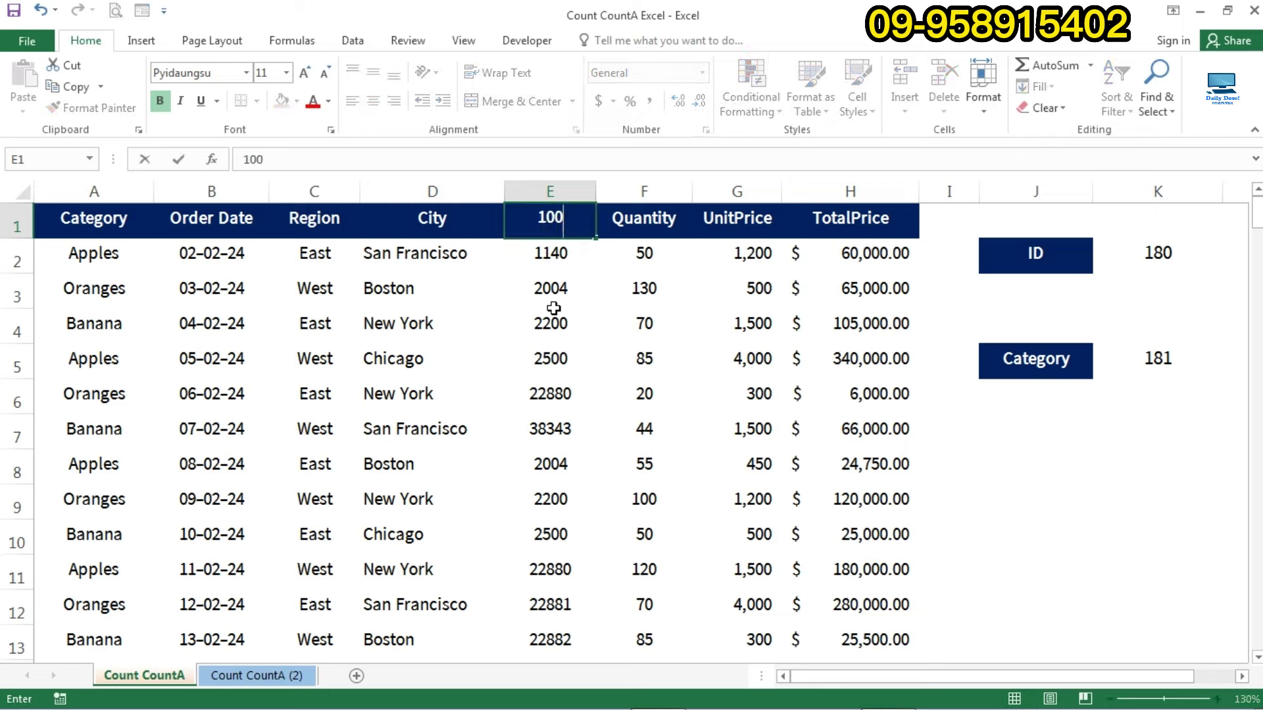
pyautogui.press('Return')
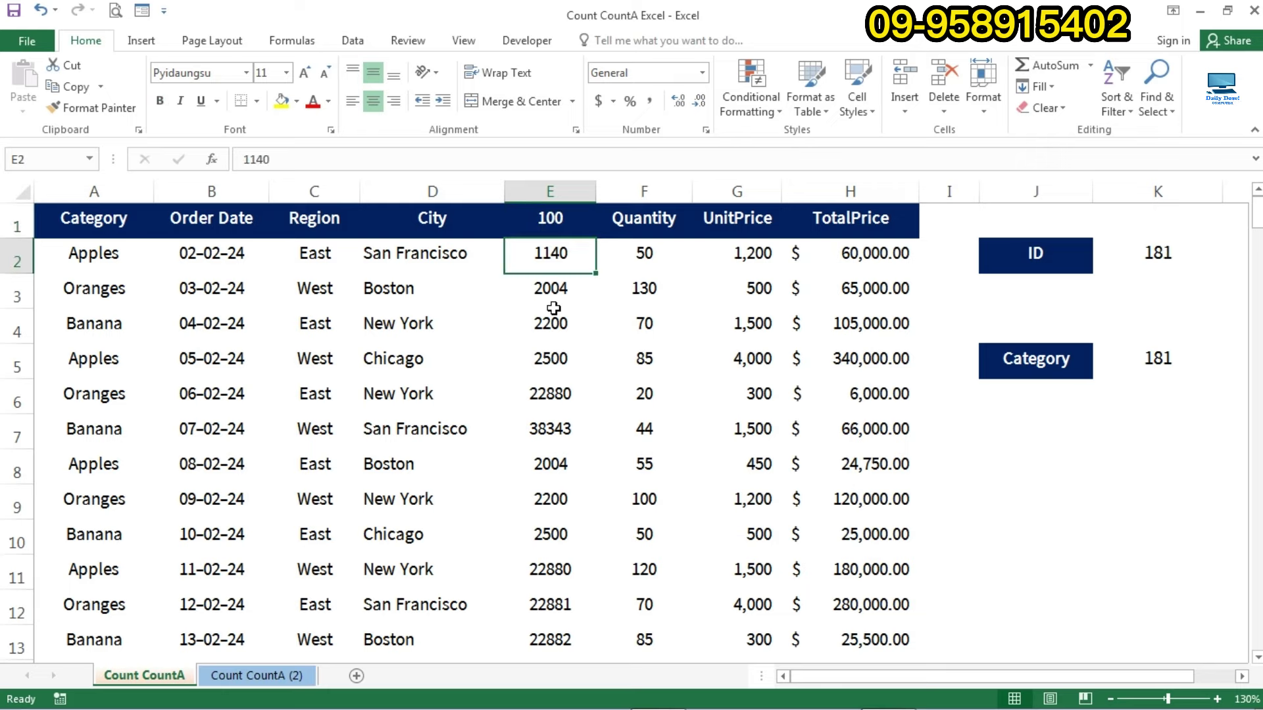
pyautogui.click(1143, 263)
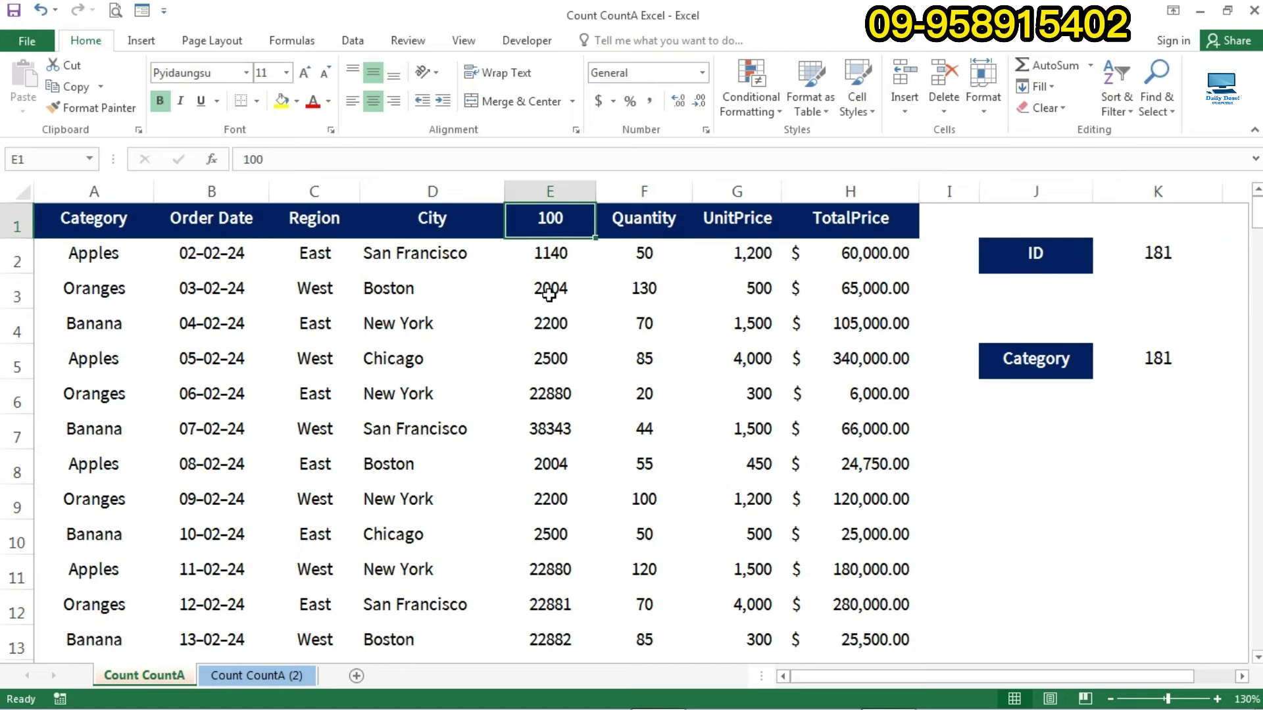
# Change E1 to 666666 and confirm K2 still counts 181.
pyautogui.write('666666')
pyautogui.press('Return')
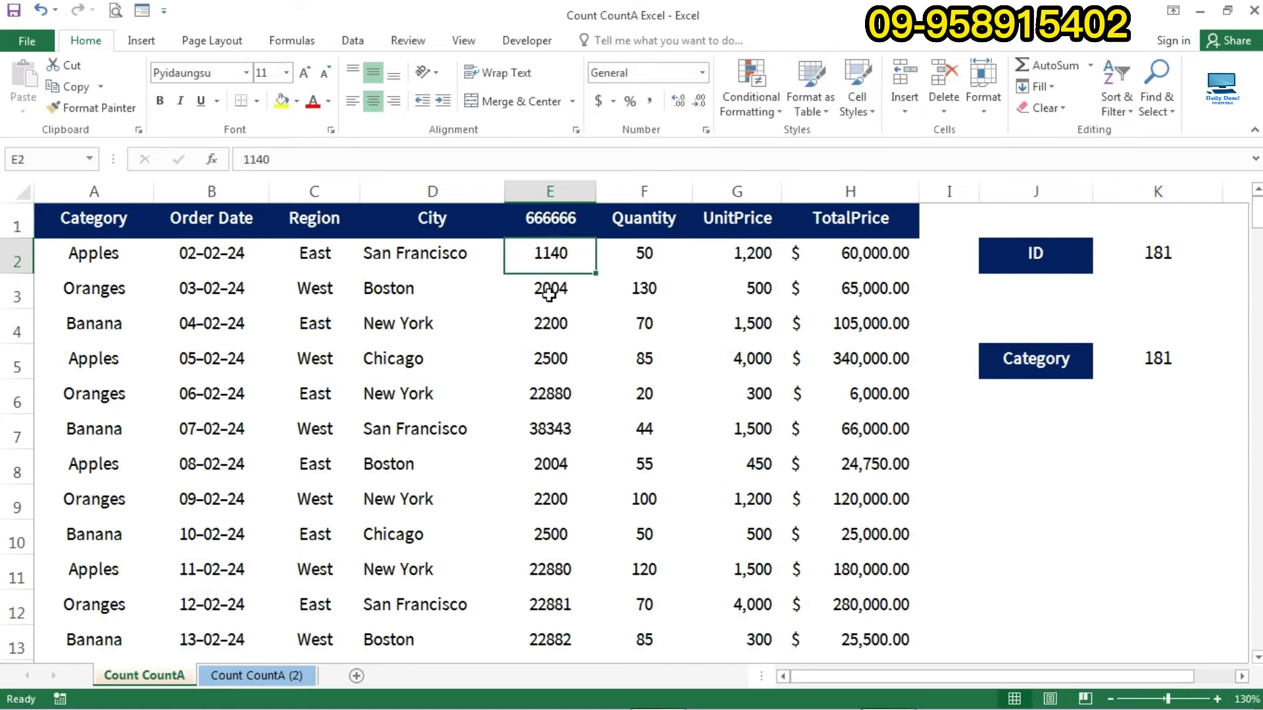
pyautogui.click(1161, 263)
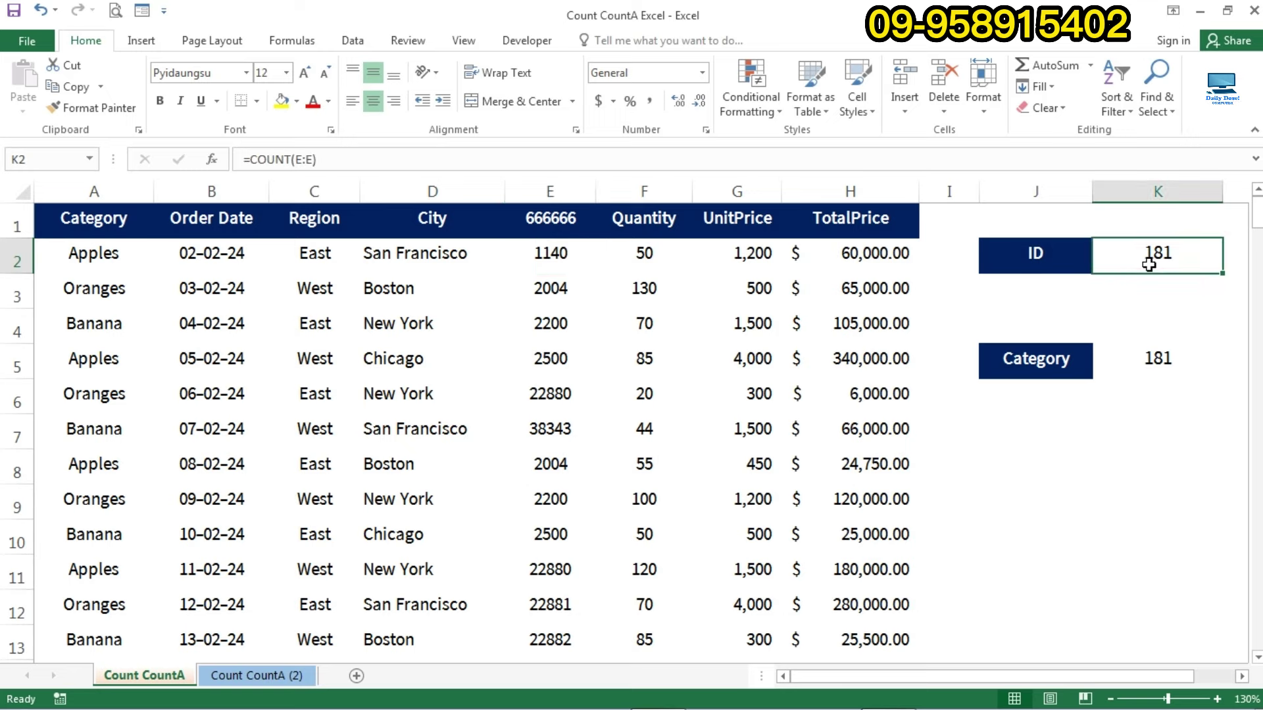
# Change E1 to the text ghhjkhjk, dropping K2's count to 180.
pyautogui.click(550, 226)
pyautogui.write('ghhjkh')
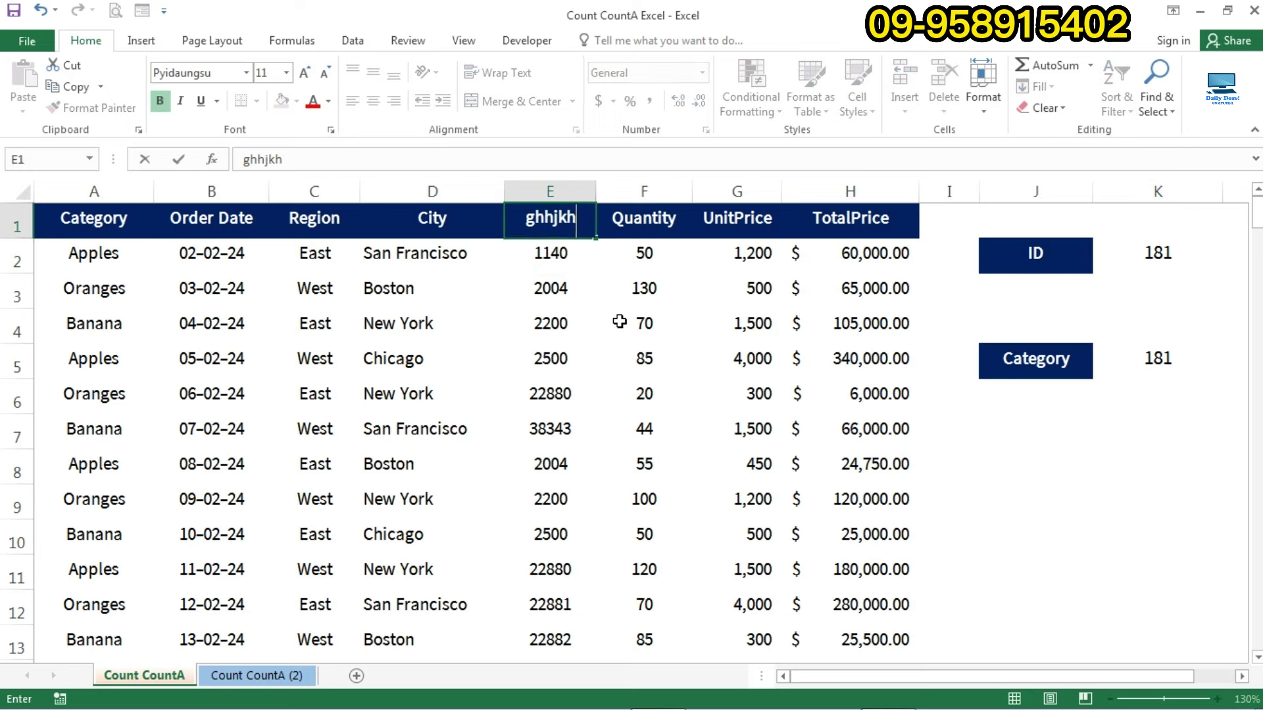
pyautogui.write('jk')
pyautogui.press('Return')
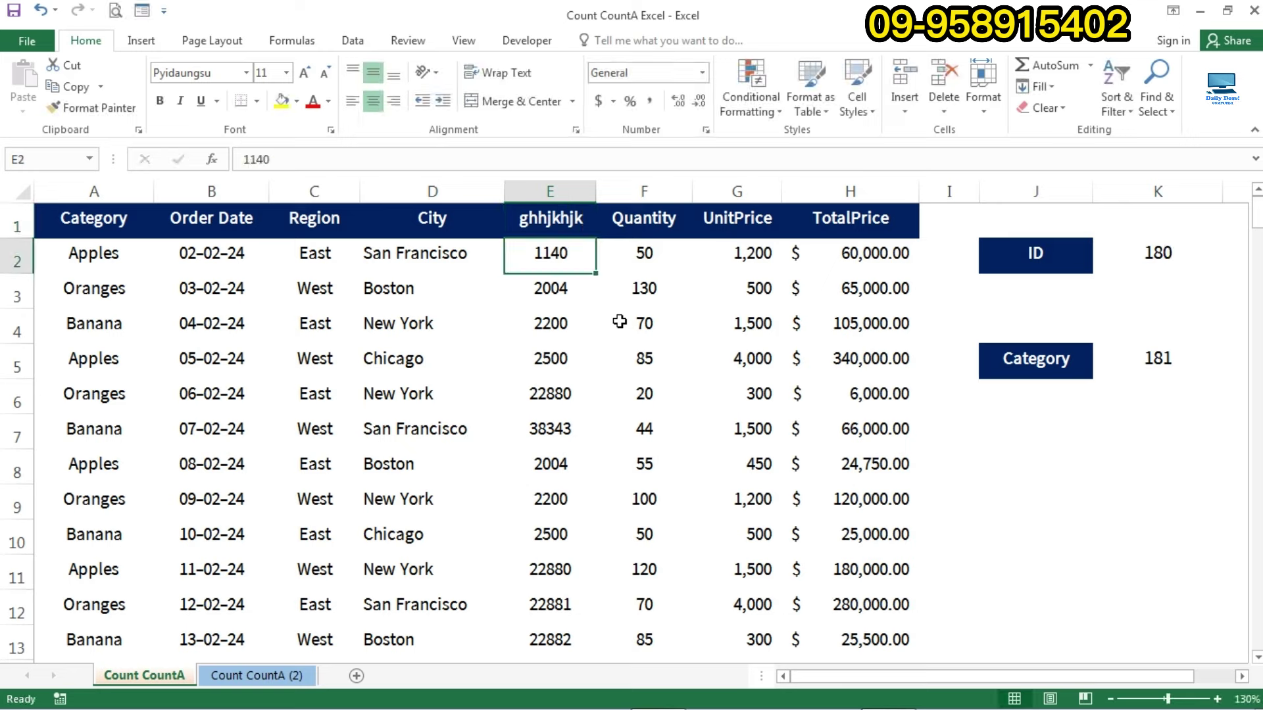
pyautogui.click(1154, 264)
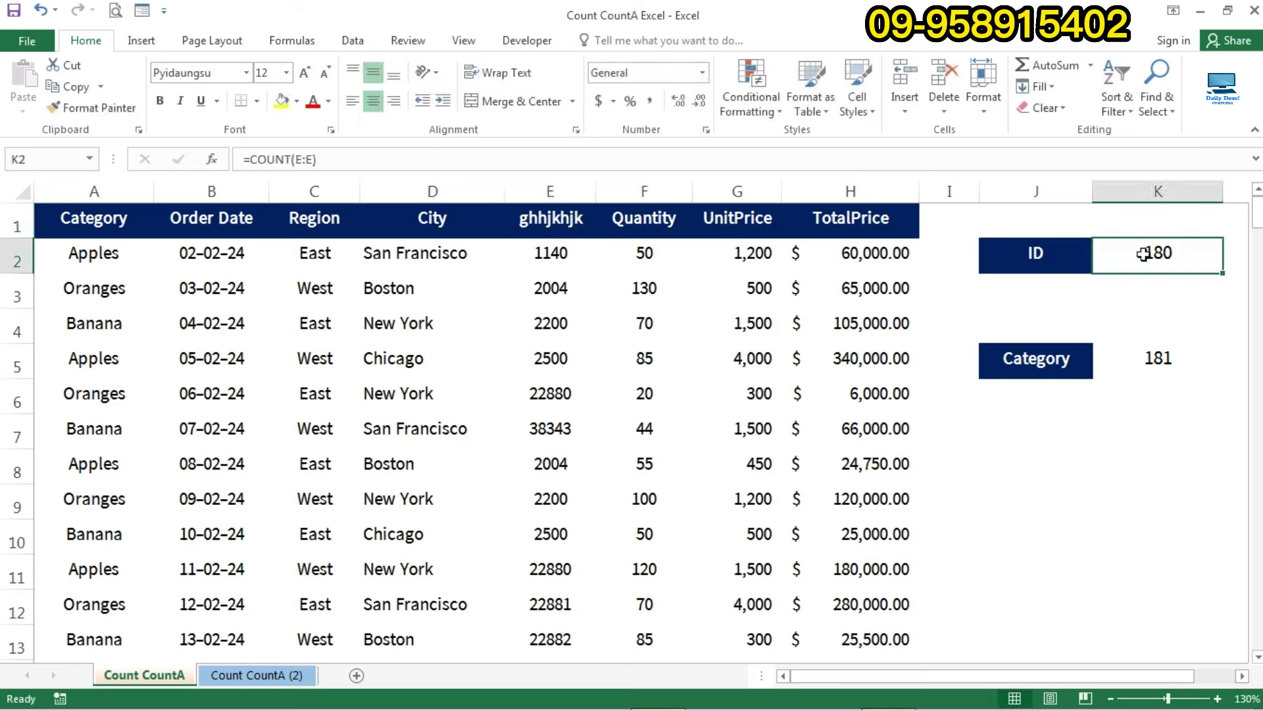
# Restore the E1 header to ID and compare the counts in K2 and K5.
pyautogui.click(543, 224)
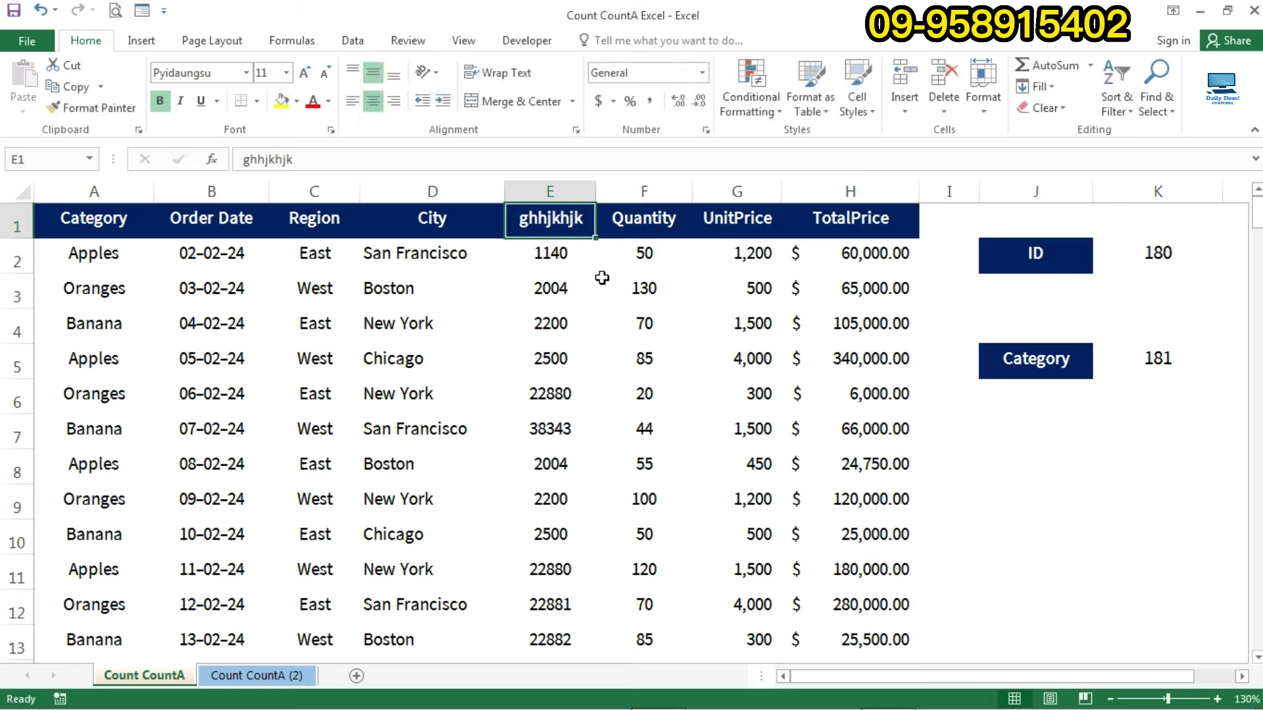
pyautogui.write('I')
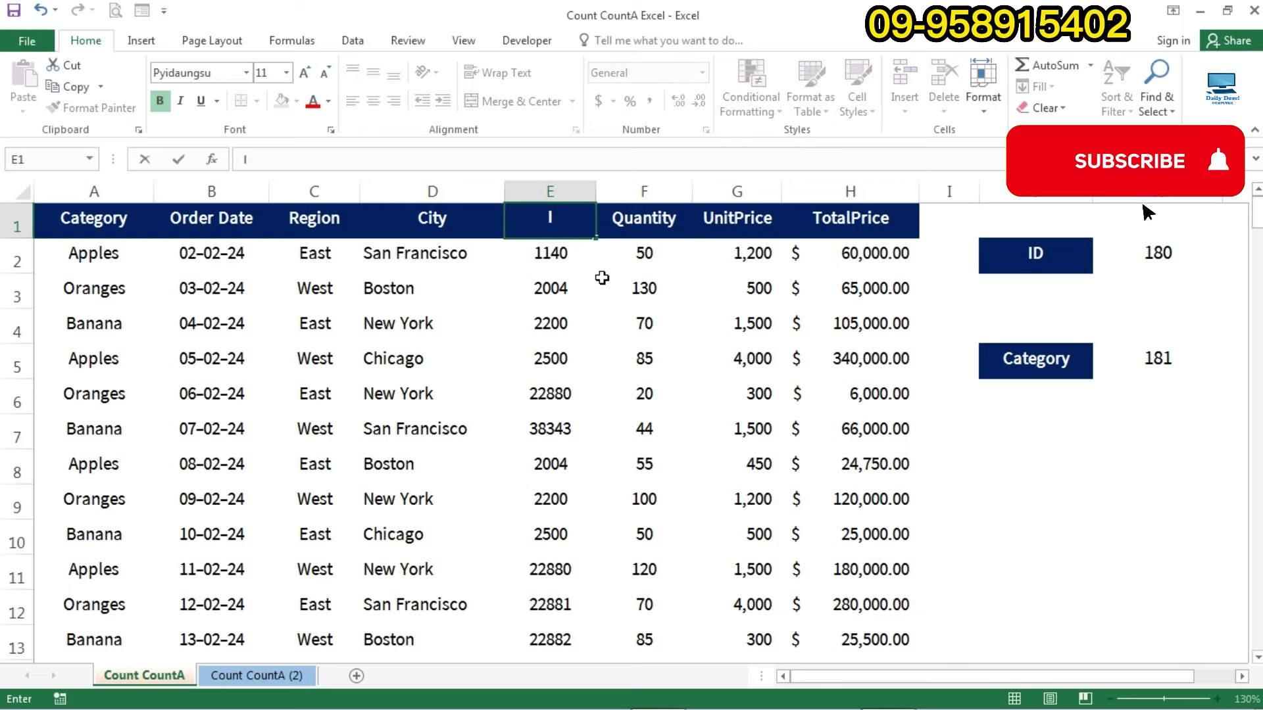
pyautogui.write('D')
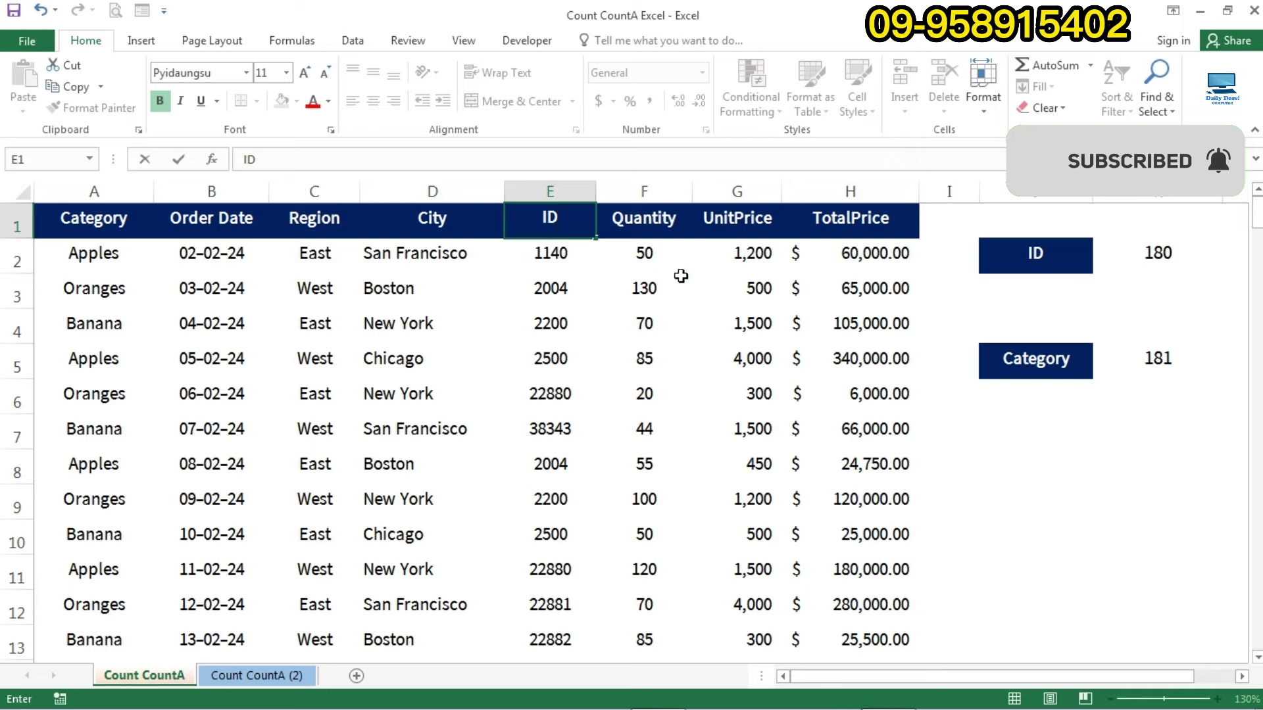
pyautogui.press('Return')
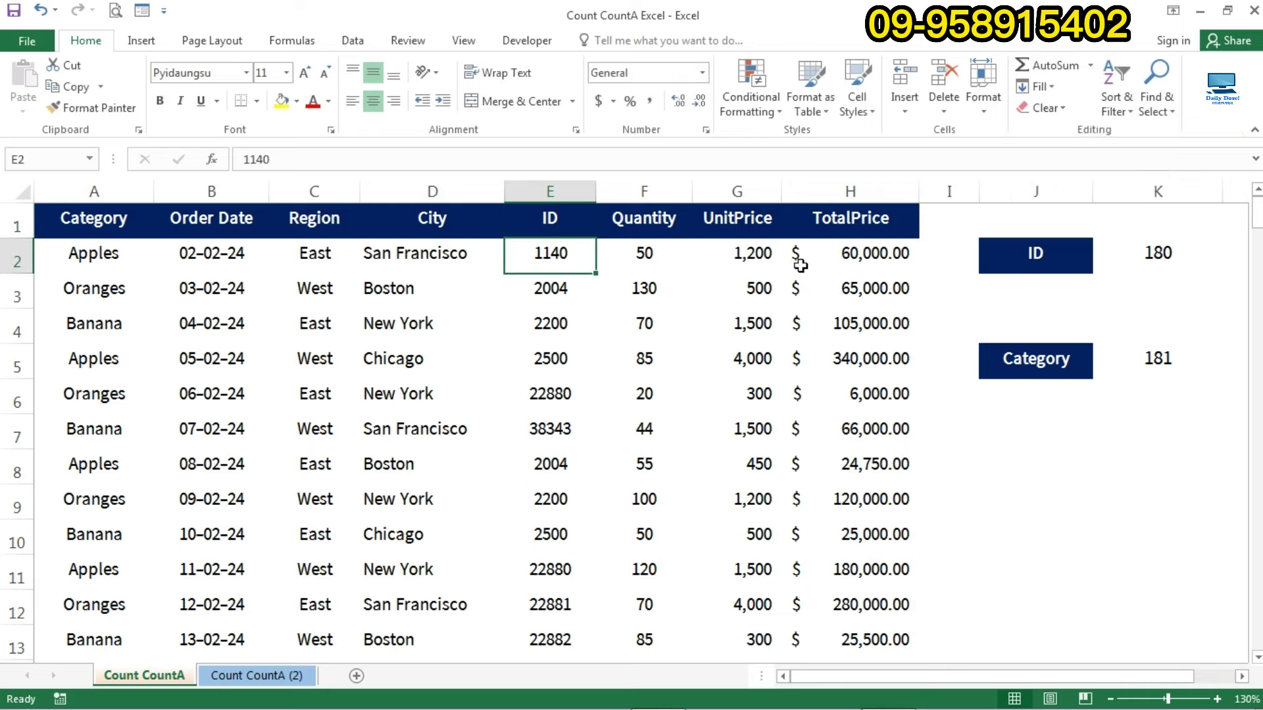
pyautogui.click(1119, 370)
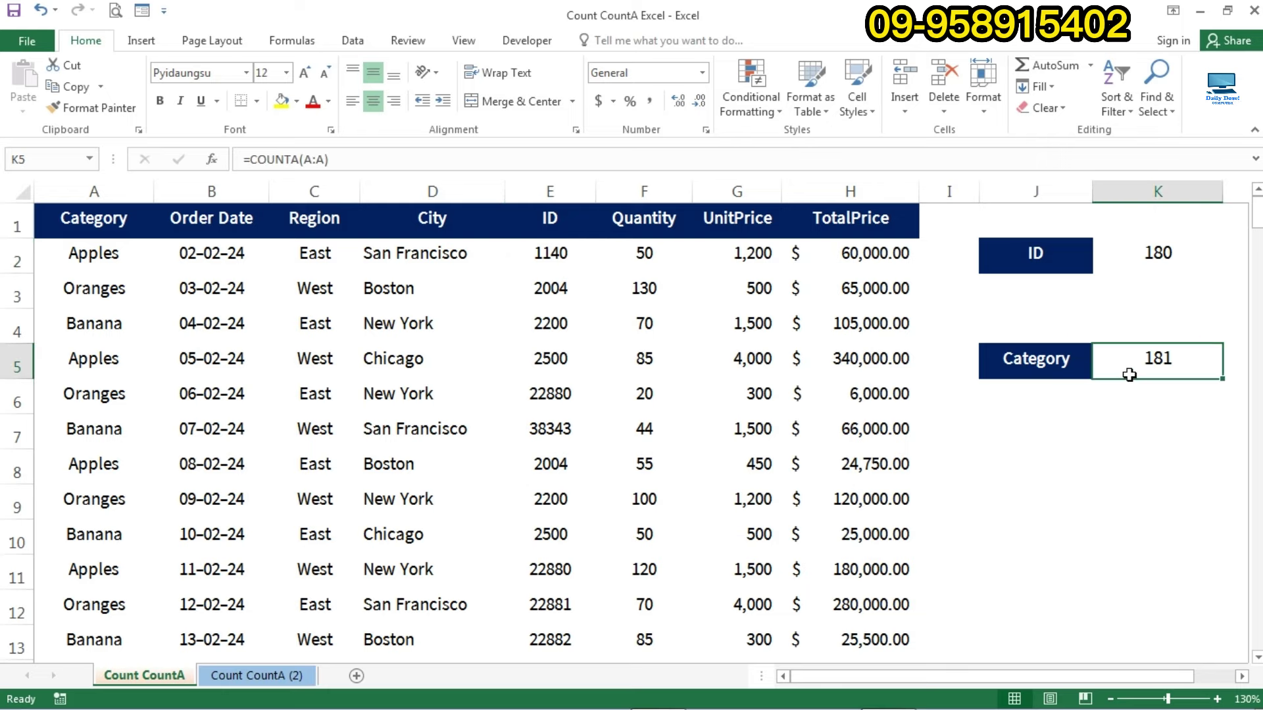
pyautogui.moveTo(98, 256); pyautogui.dragTo(113, 349)
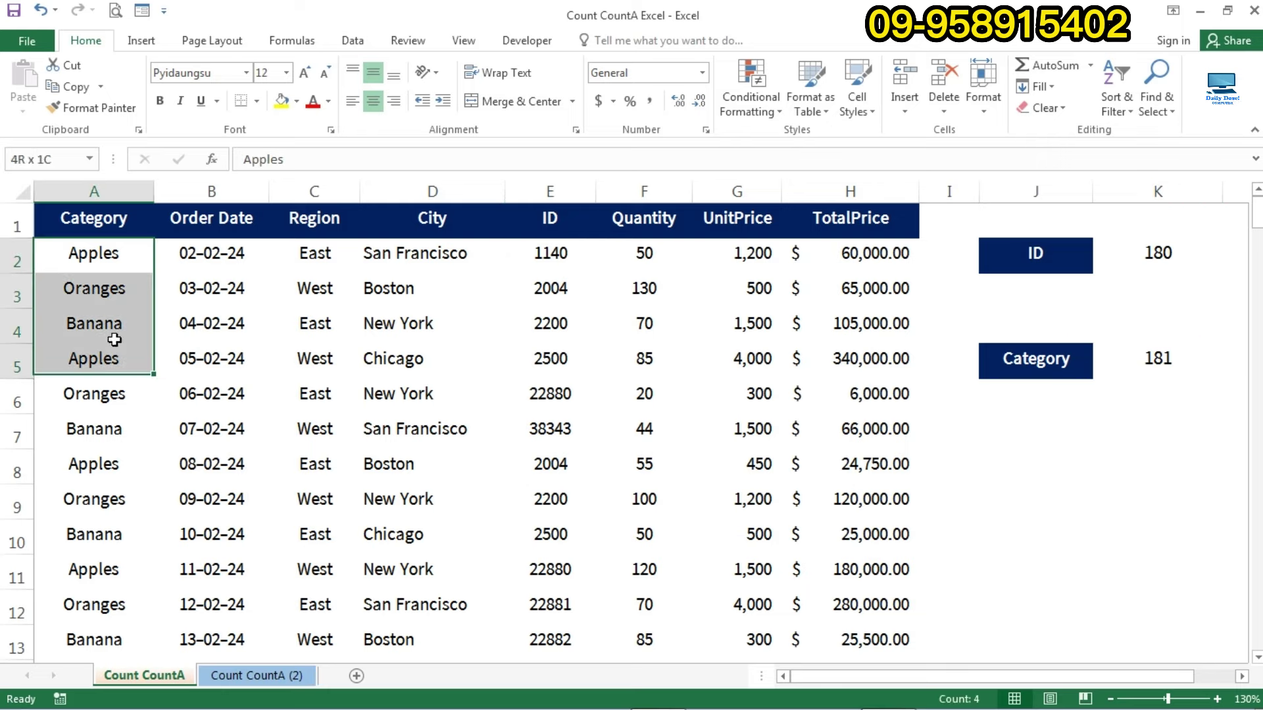
pyautogui.click(561, 255)
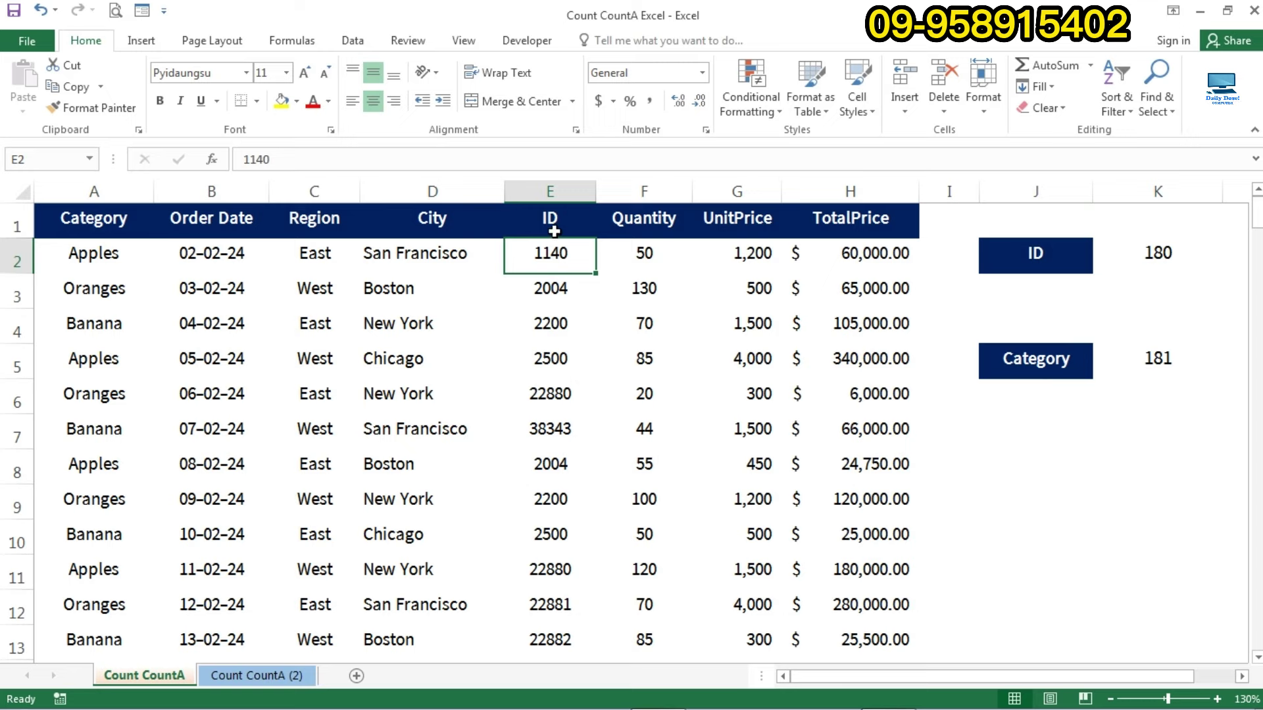
pyautogui.click(548, 222)
pyautogui.click(1073, 271)
# Rewrite K2 as =COUNTA(E:E), so the ID count shows 181 like the Category count.
pyautogui.click(1155, 262)
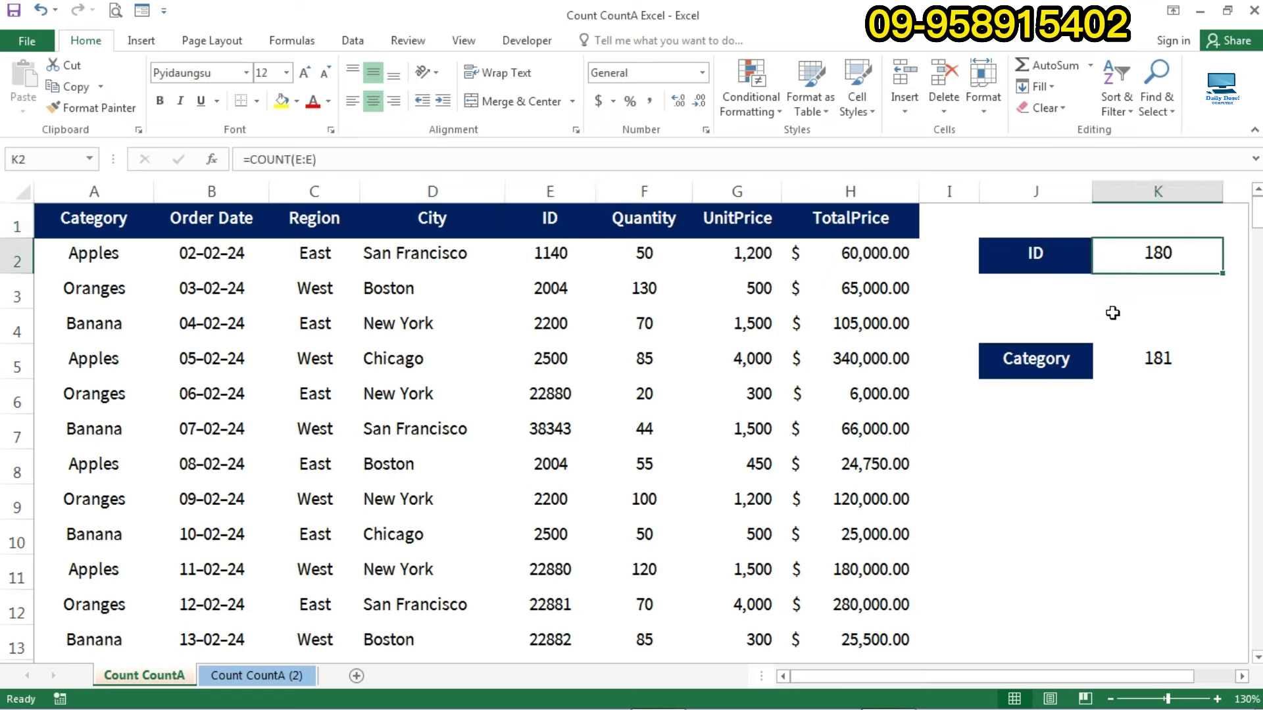
pyautogui.write('=')
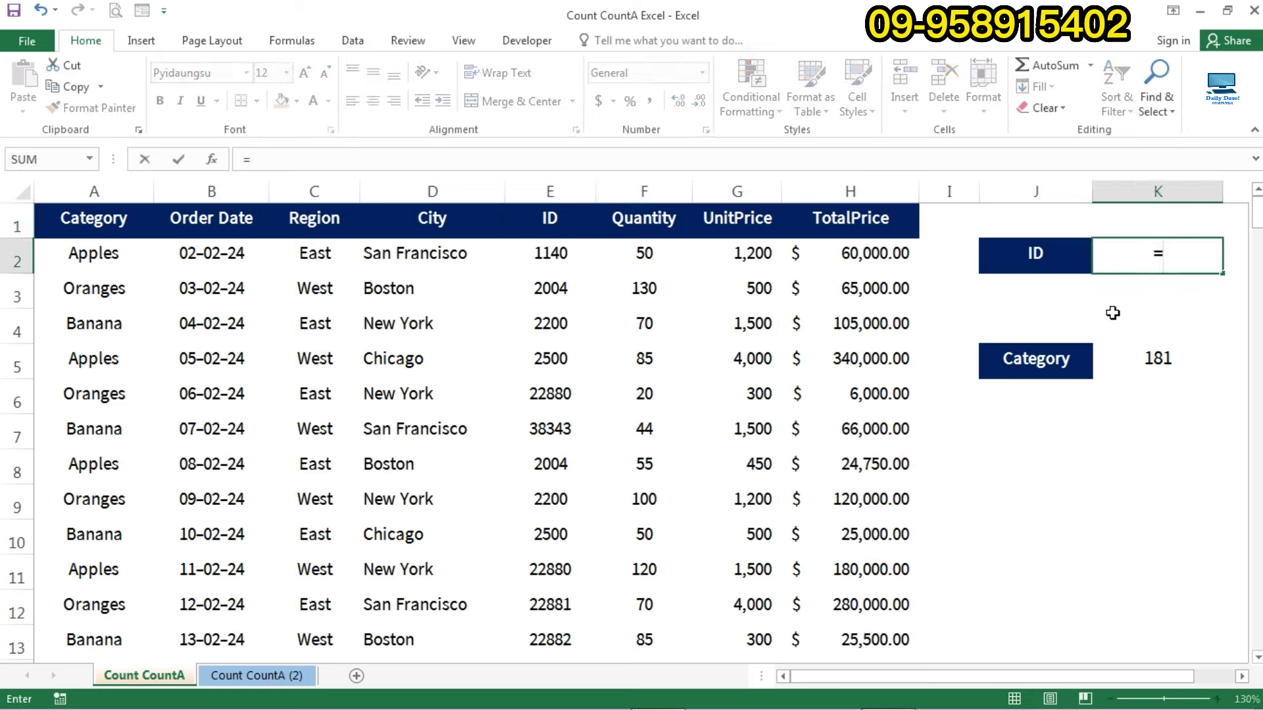
pyautogui.write('coun')
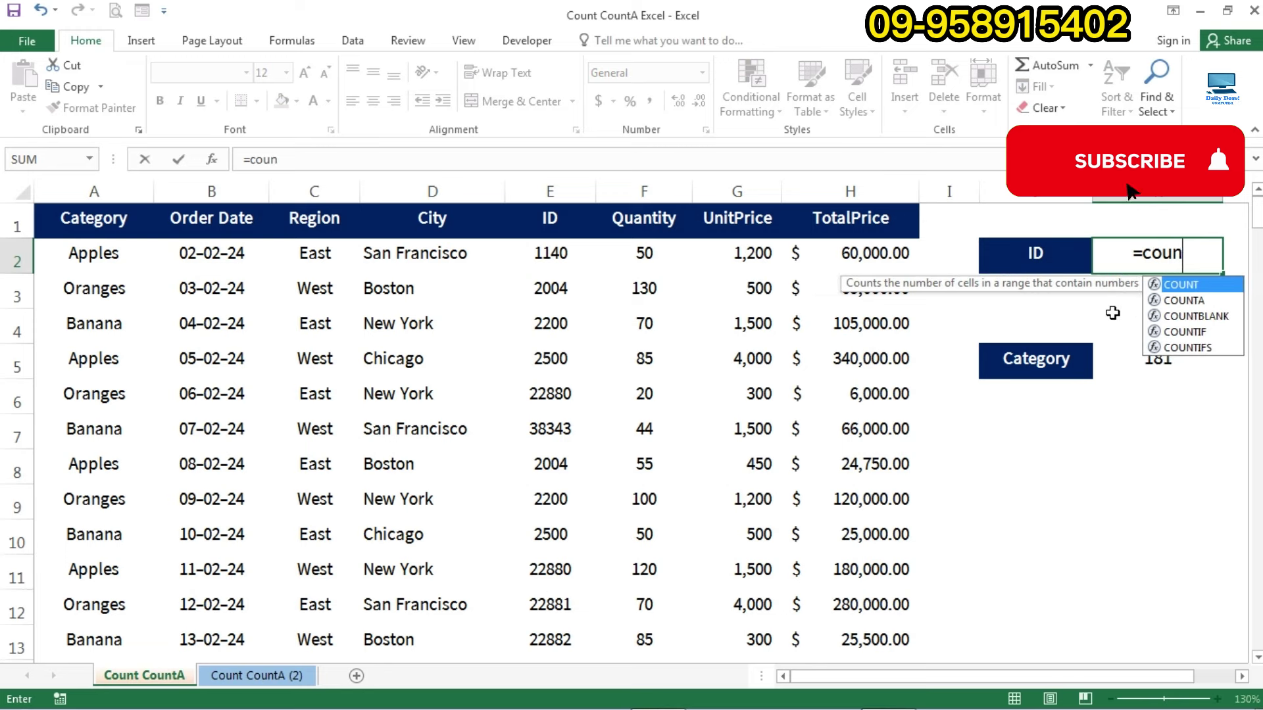
pyautogui.press('Down')
pyautogui.press('Tab')
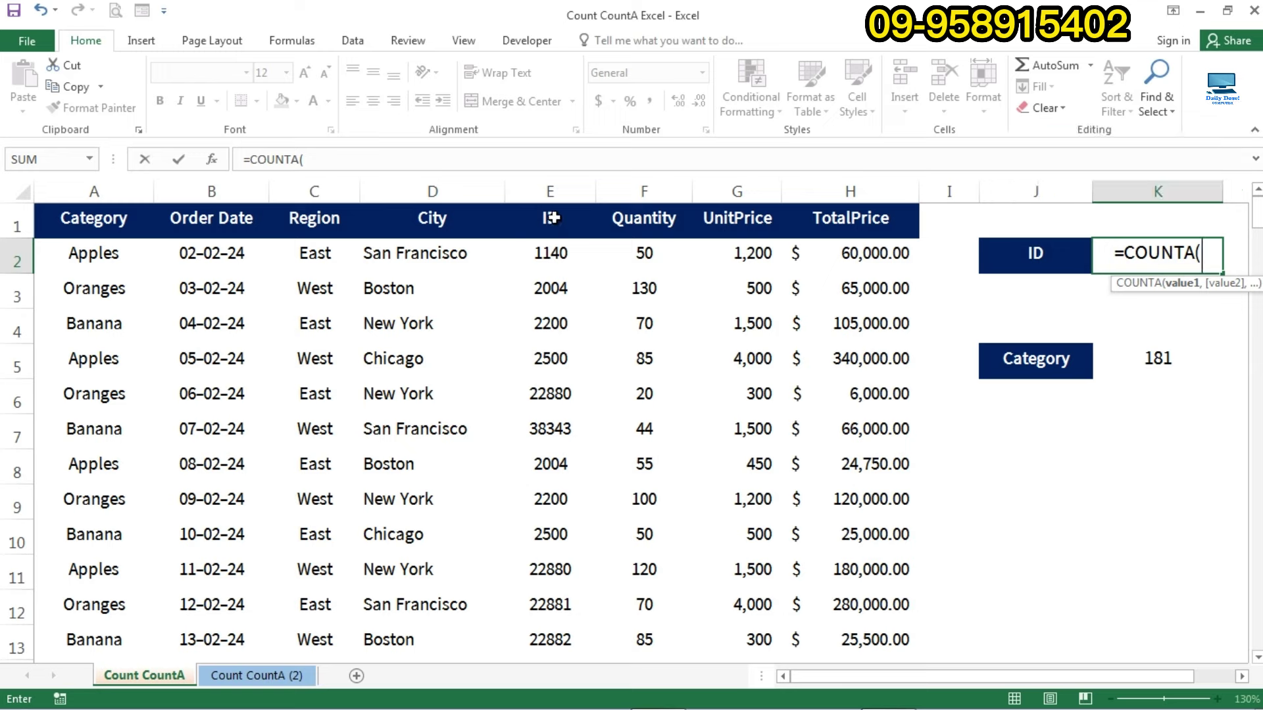
pyautogui.click(546, 237)
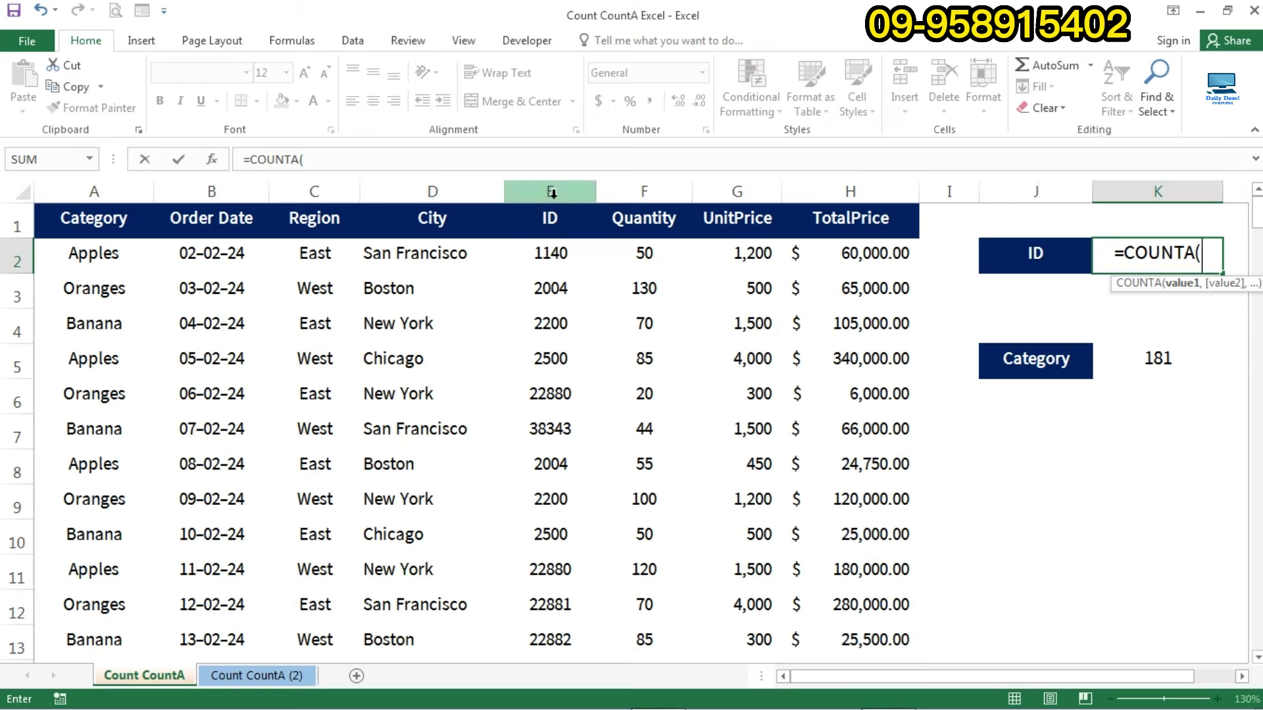
pyautogui.click(553, 193)
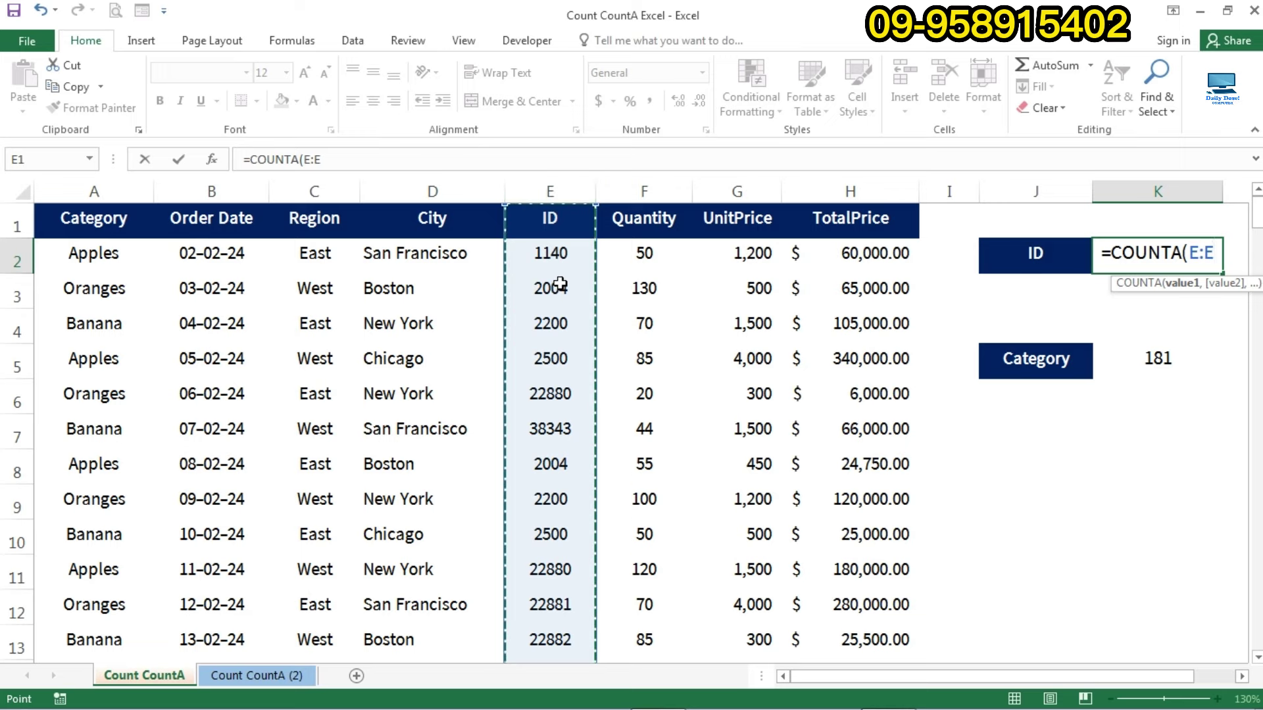
pyautogui.write(')')
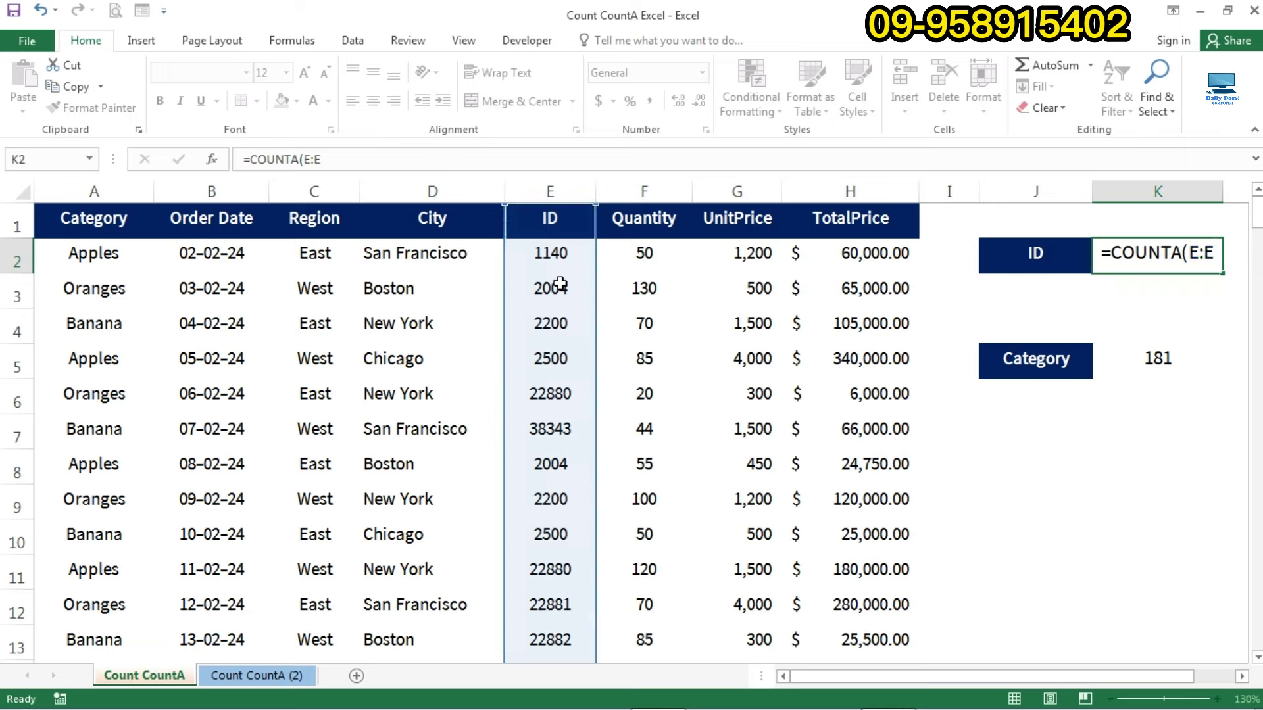
pyautogui.press('Return')
pyautogui.click(1129, 263)
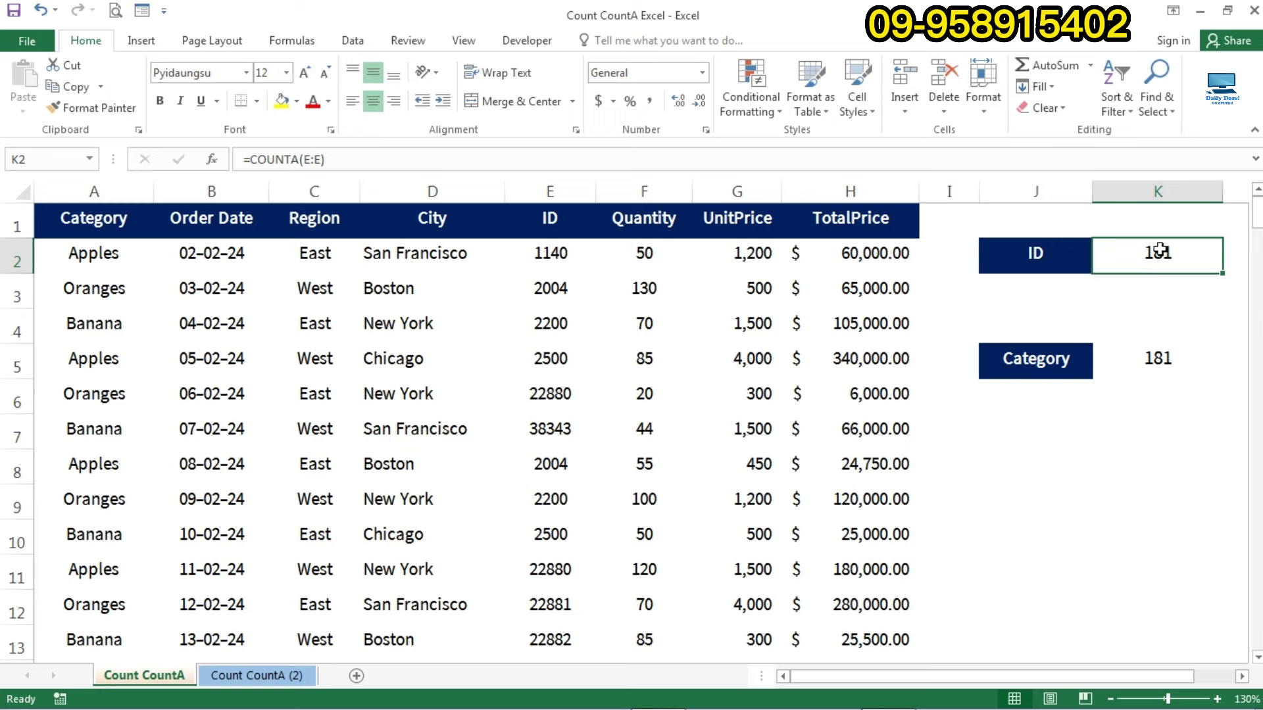
pyautogui.click(550, 256)
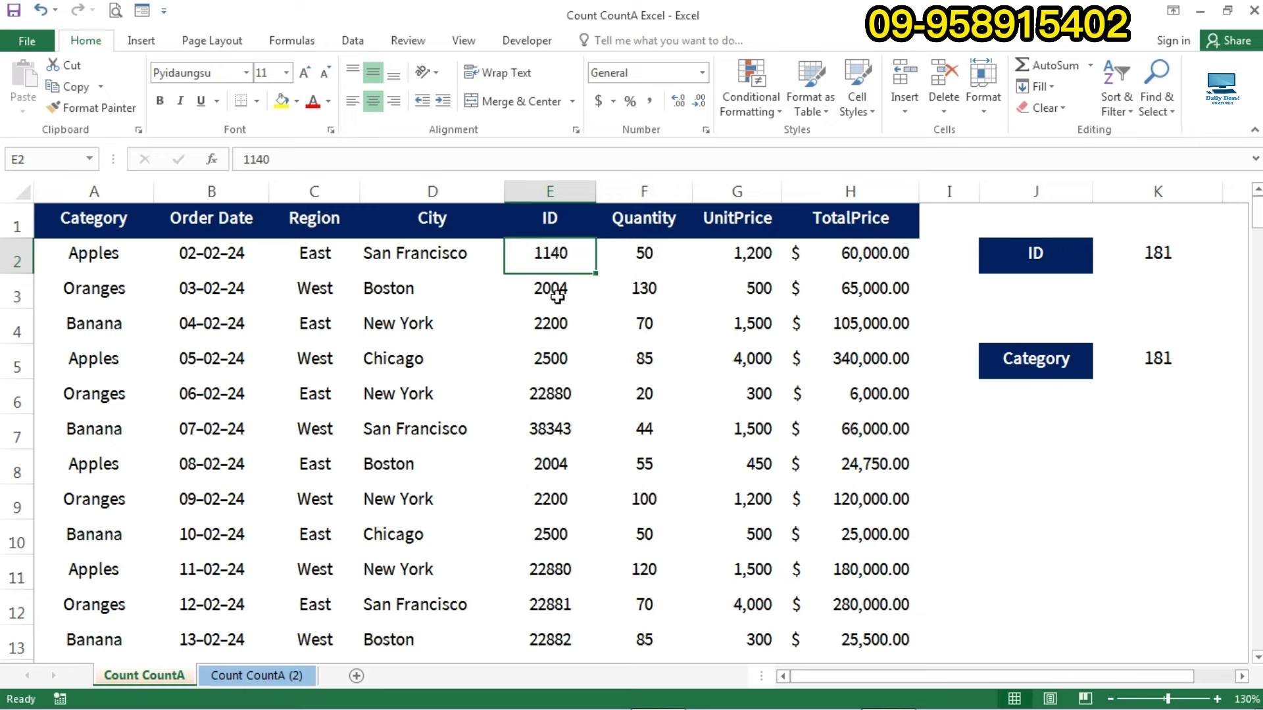
pyautogui.click(554, 230)
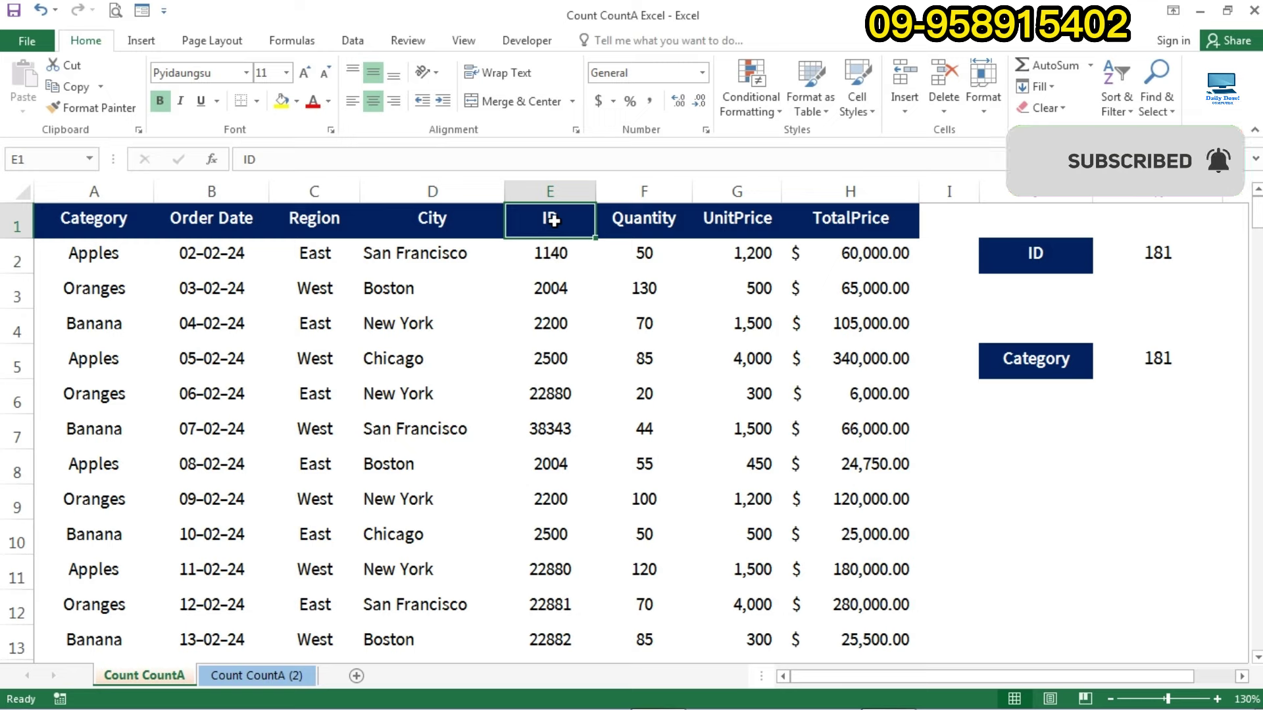
pyautogui.doubleClick(1145, 264)
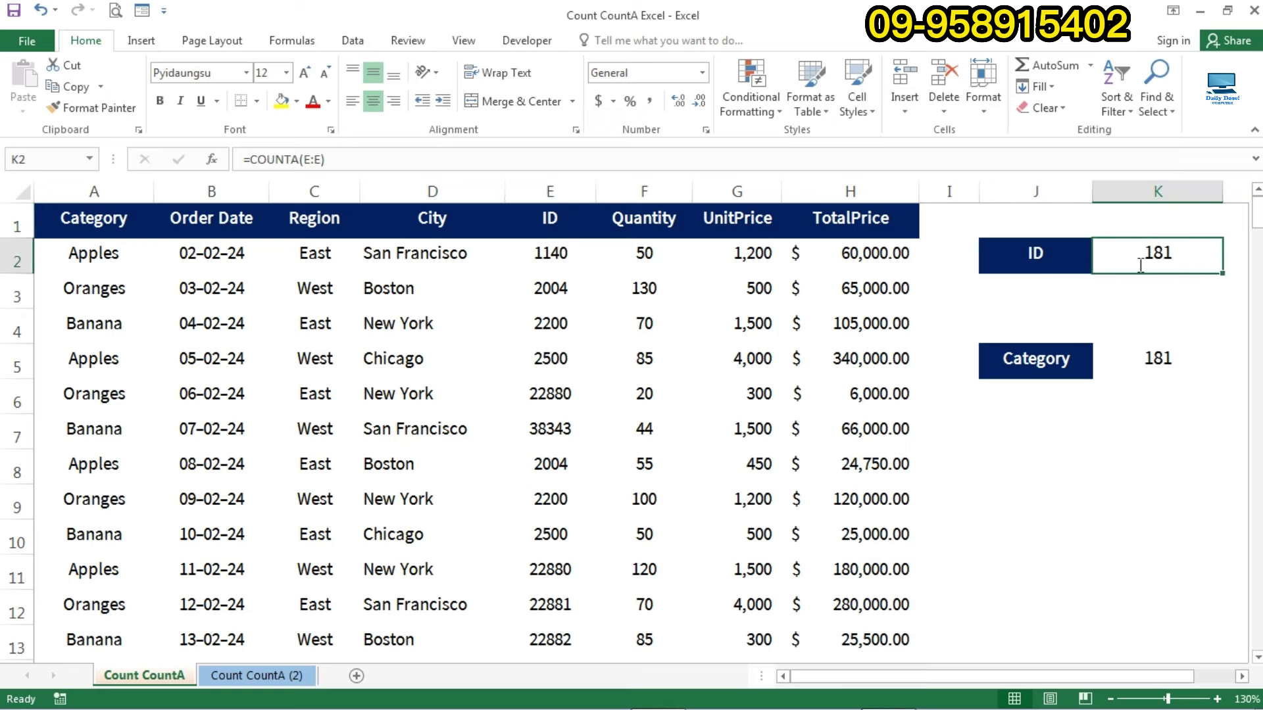
pyautogui.moveTo(1176, 261); pyautogui.dragTo(1107, 260)
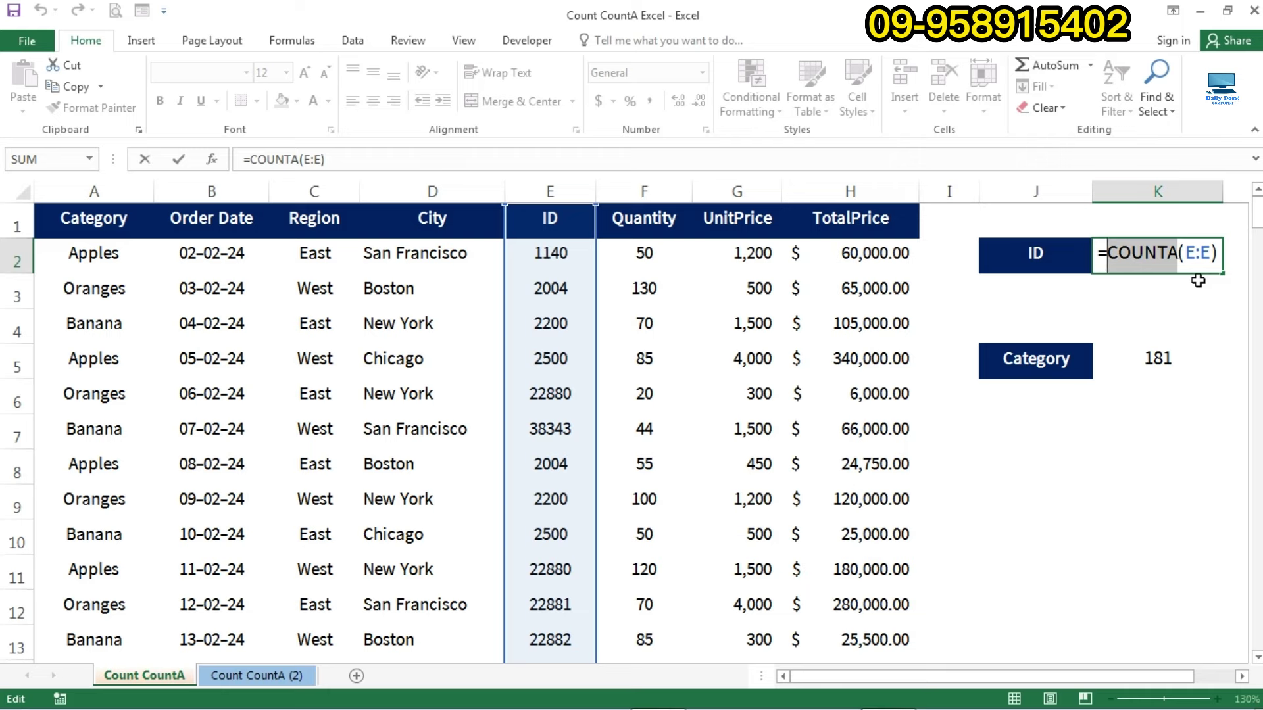
pyautogui.press('Return')
pyautogui.press('Up')
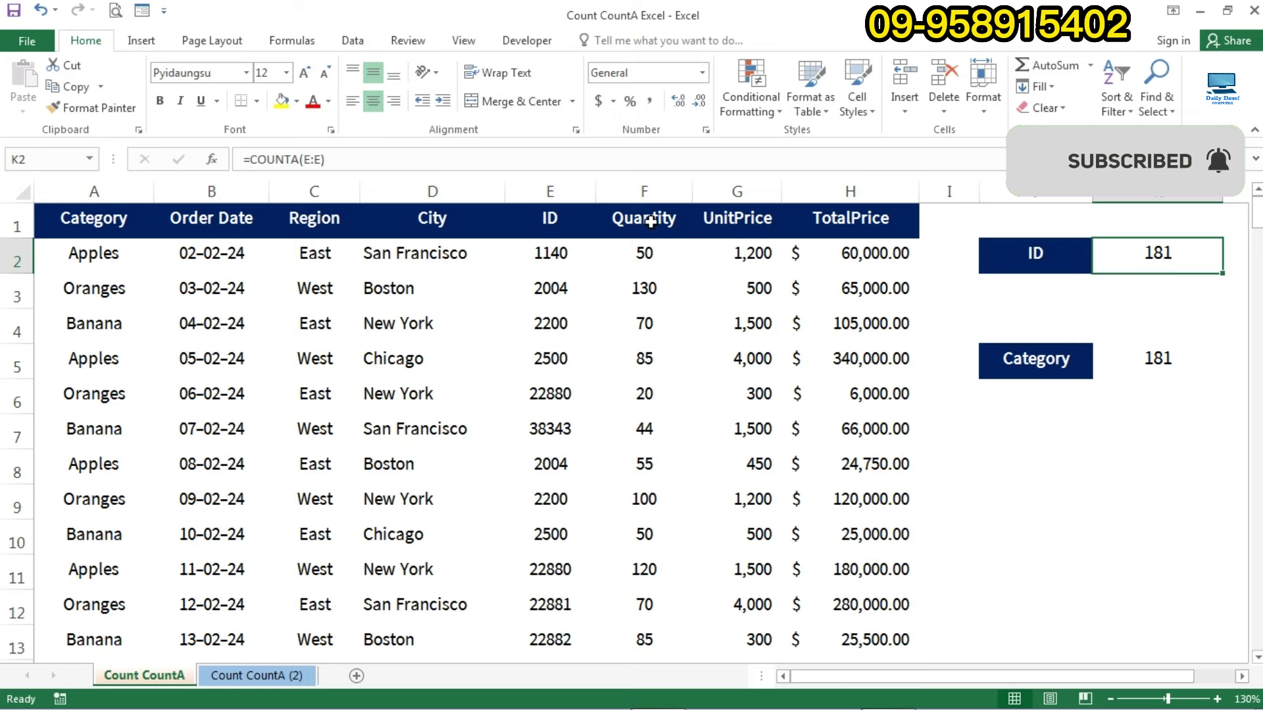
pyautogui.click(651, 250)
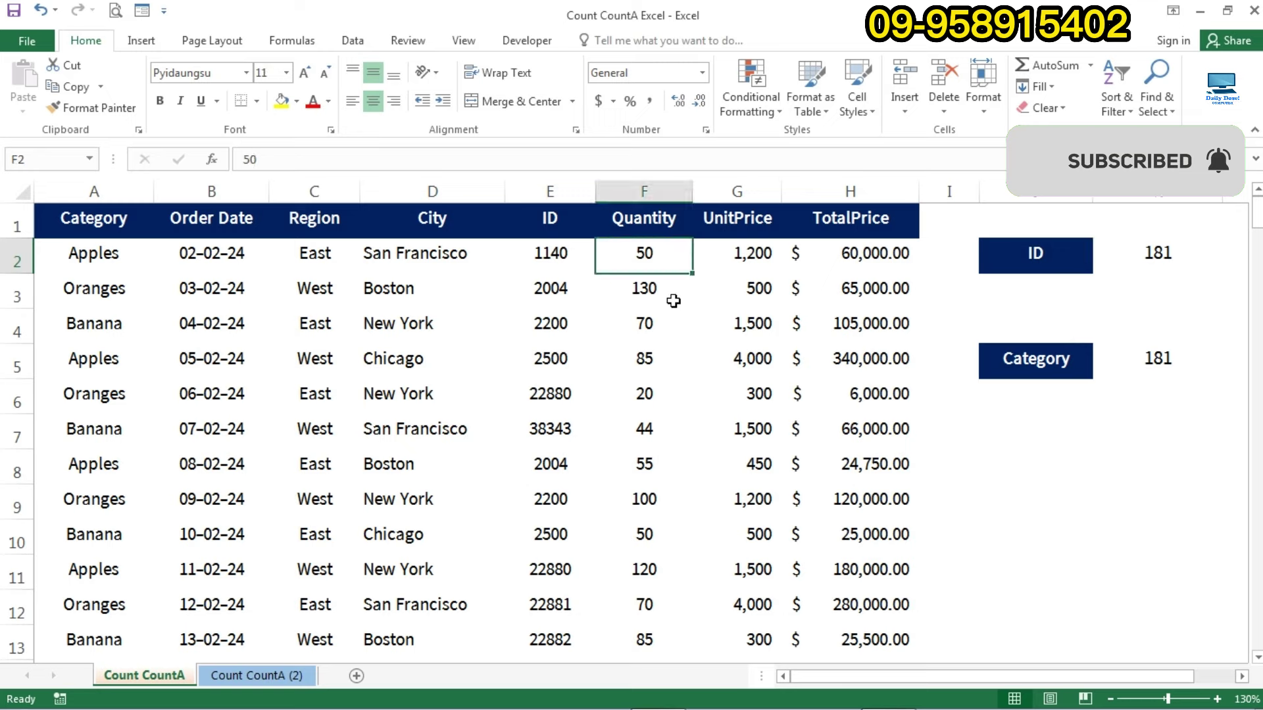
pyautogui.click(758, 248)
pyautogui.click(853, 221)
pyautogui.click(864, 255)
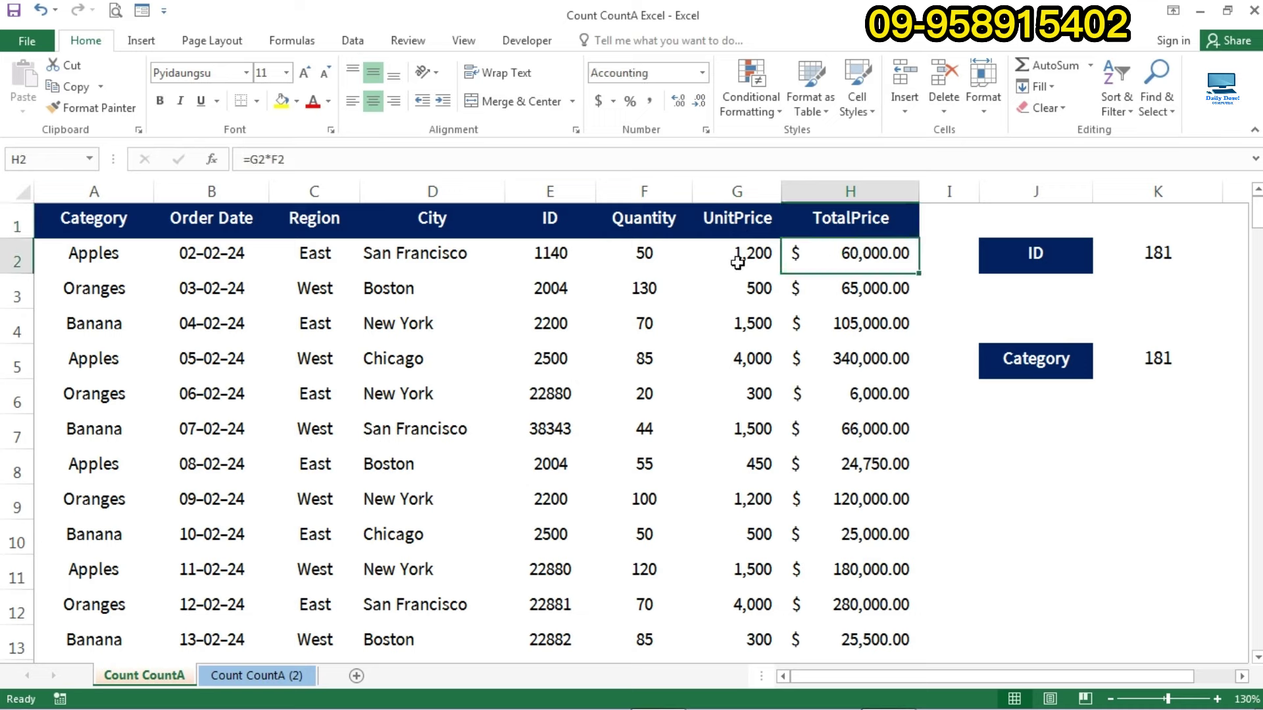
pyautogui.moveTo(738, 262); pyautogui.dragTo(743, 431)
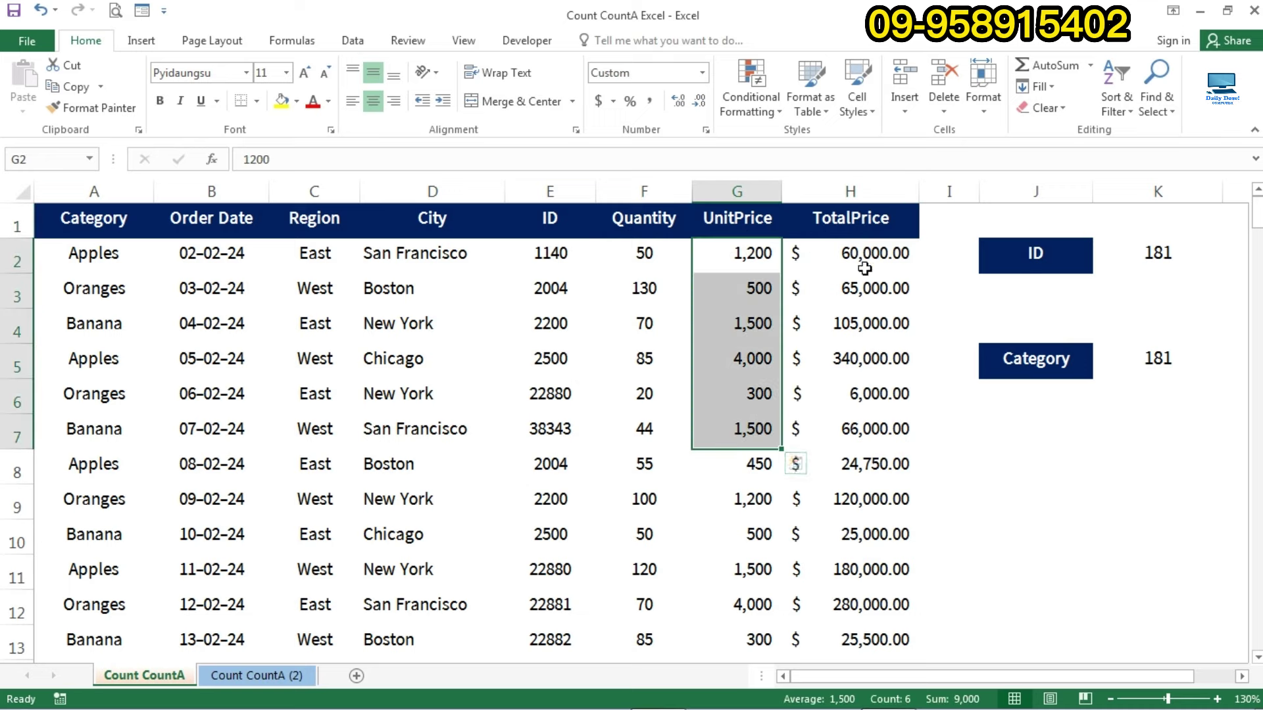
pyautogui.moveTo(645, 251); pyautogui.dragTo(645, 358)
pyautogui.moveTo(766, 262); pyautogui.dragTo(750, 358)
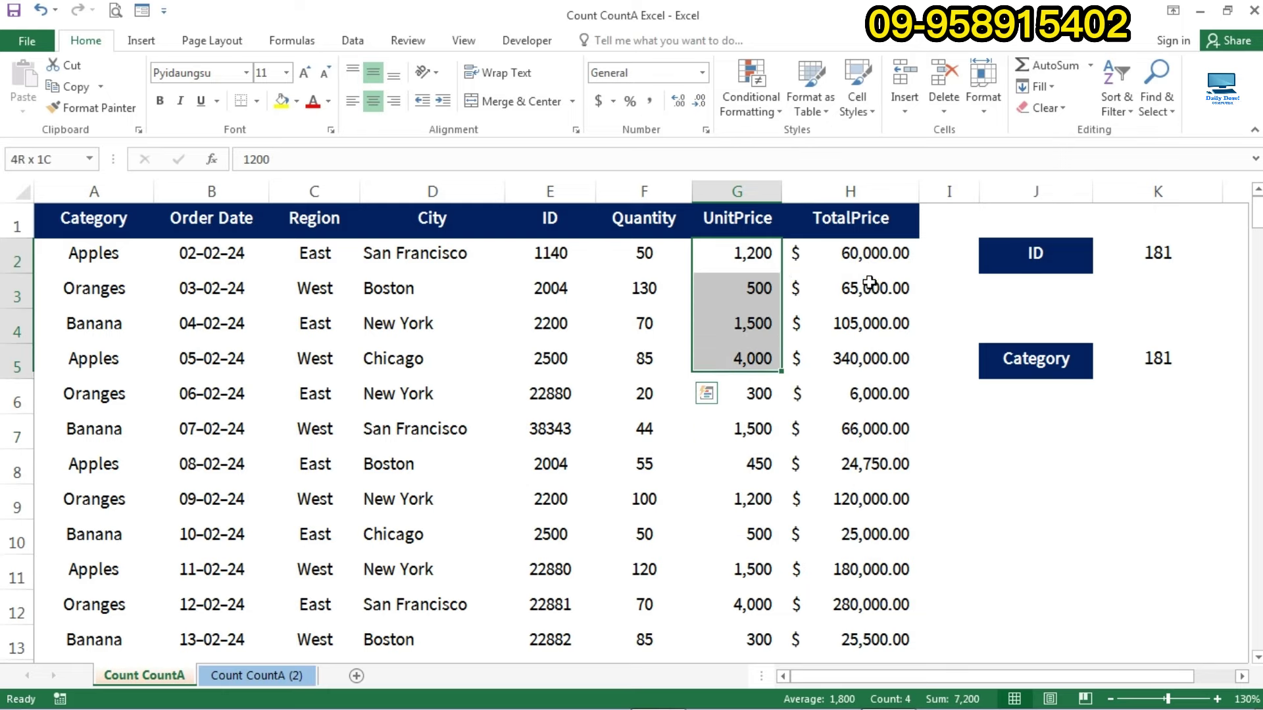
pyautogui.moveTo(870, 256); pyautogui.dragTo(870, 338)
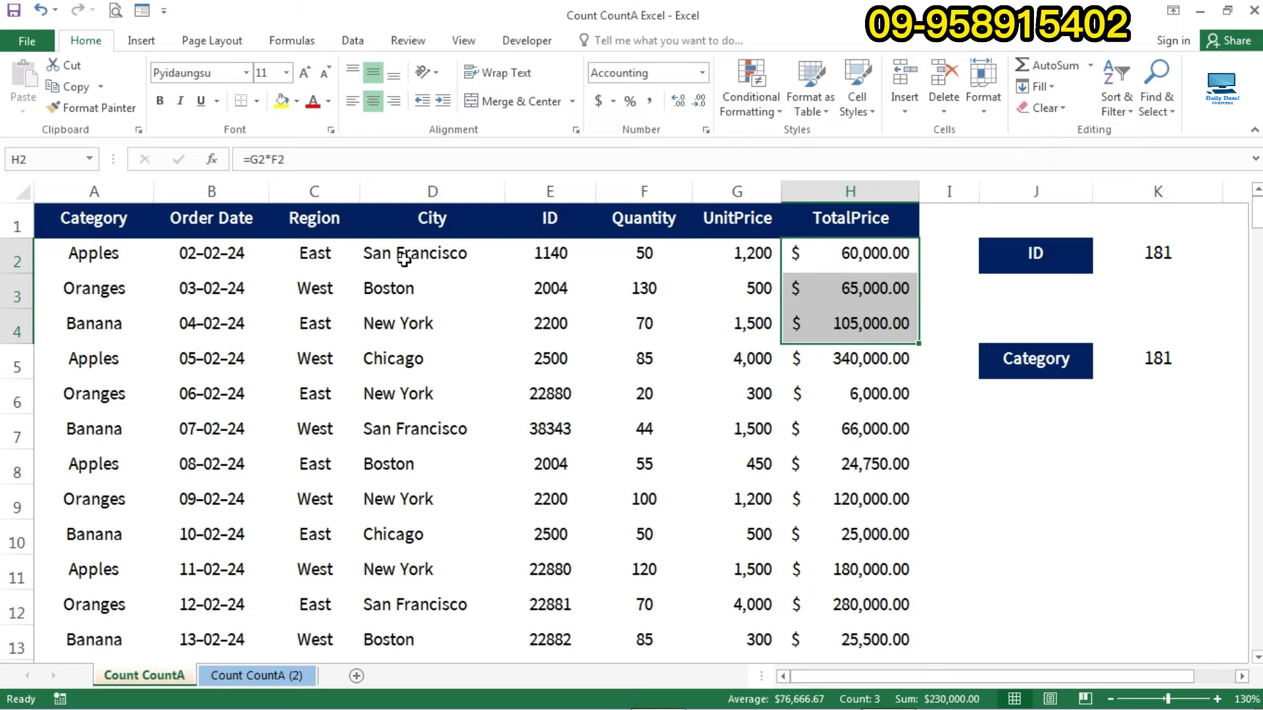
pyautogui.moveTo(404, 259); pyautogui.dragTo(424, 438)
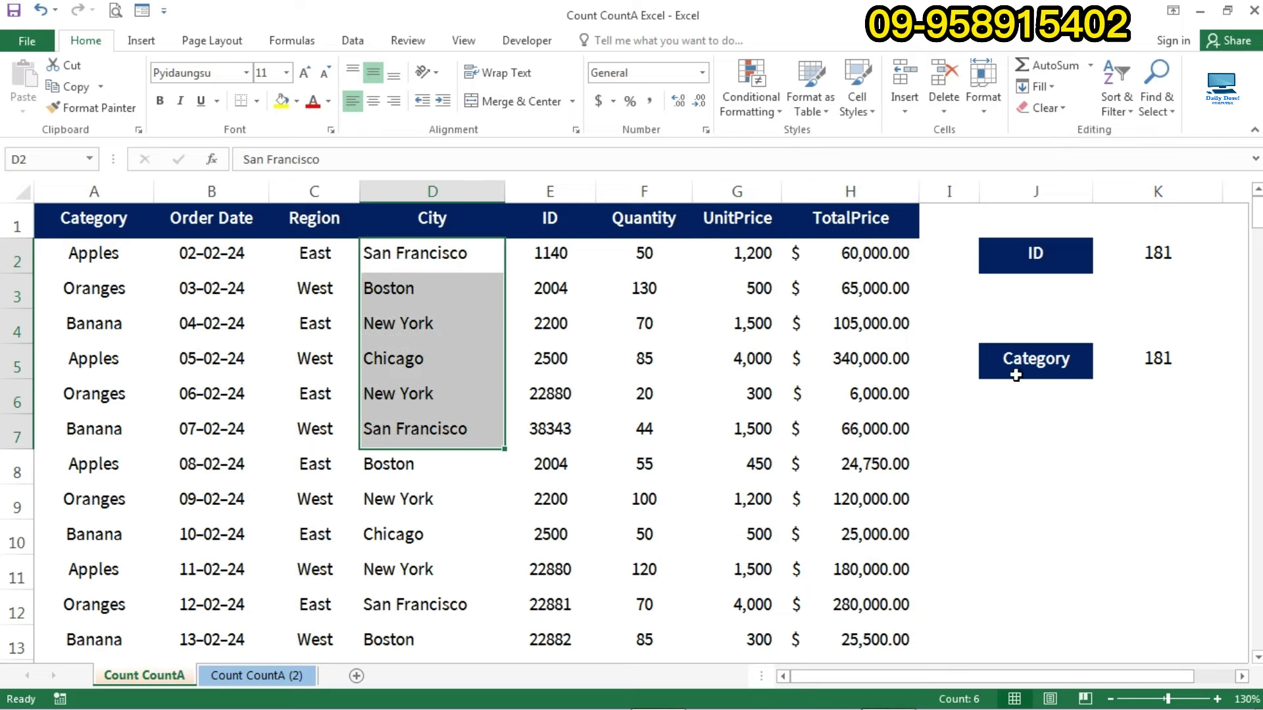
pyautogui.click(1105, 365)
pyautogui.click(1082, 408)
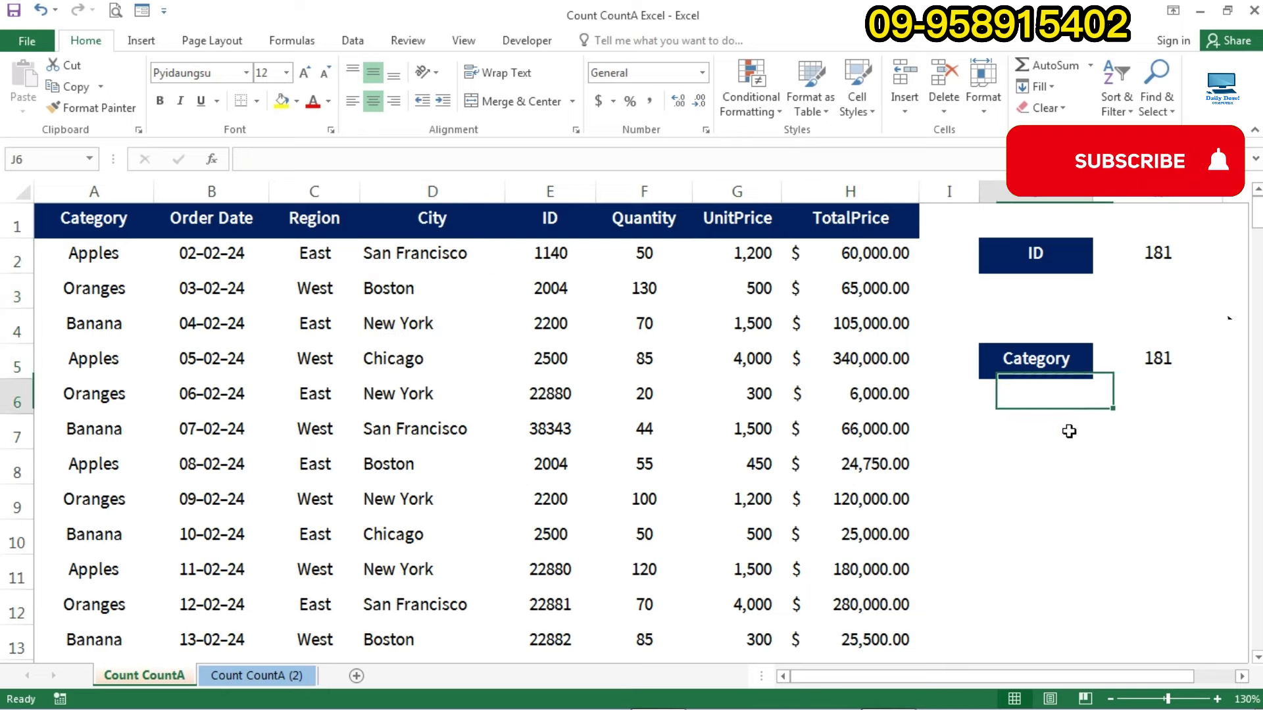
pyautogui.click(1059, 438)
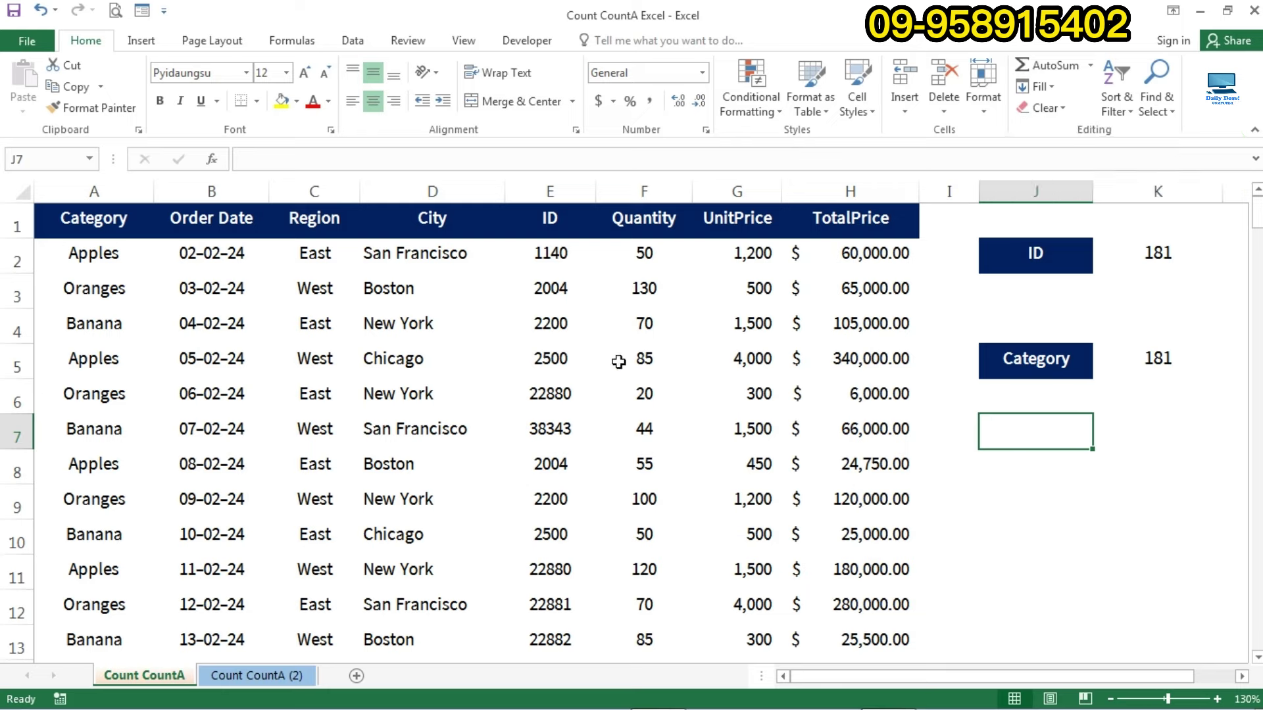
# Clear the ID values 2200 and 2500 from E4:E5 and the old ID count formula in K2.
pyautogui.moveTo(549, 324); pyautogui.dragTo(552, 356)
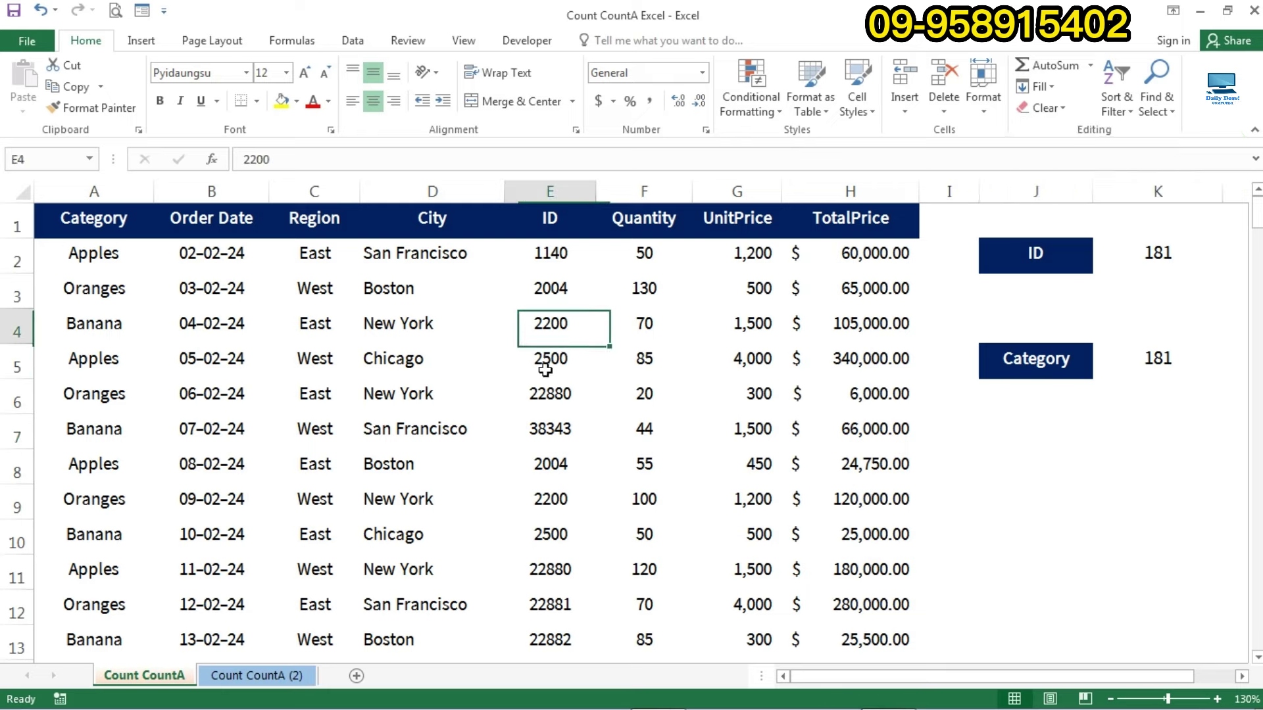
pyautogui.press('Delete')
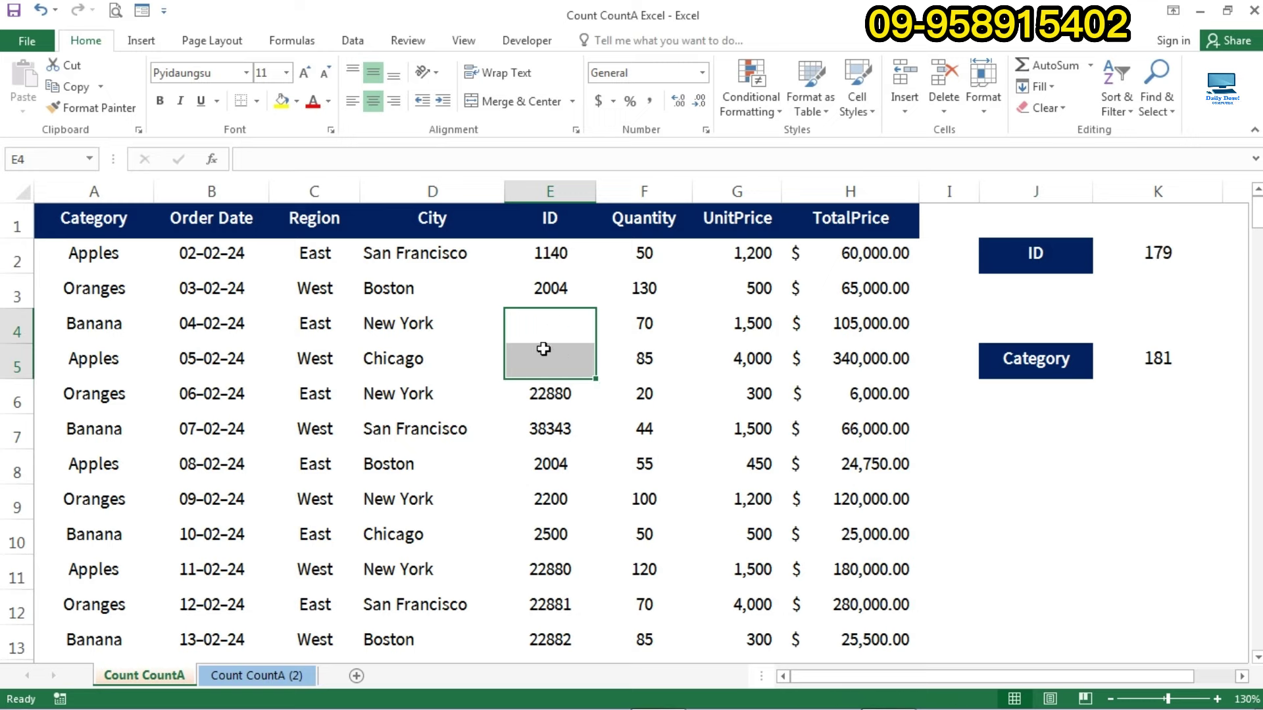
pyautogui.click(1160, 266)
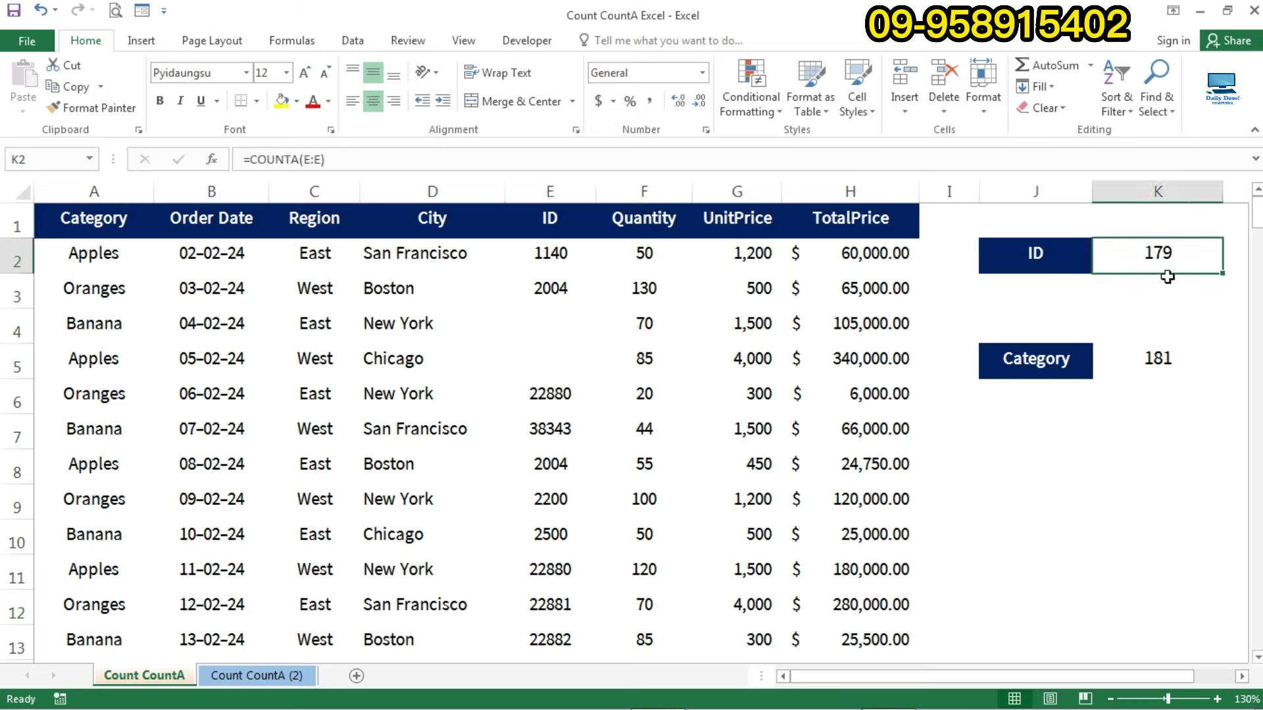
pyautogui.press('Delete')
# Enter =COUNTA(E2:E6) in K2, which now counts 3 non-empty IDs.
pyautogui.write('=')
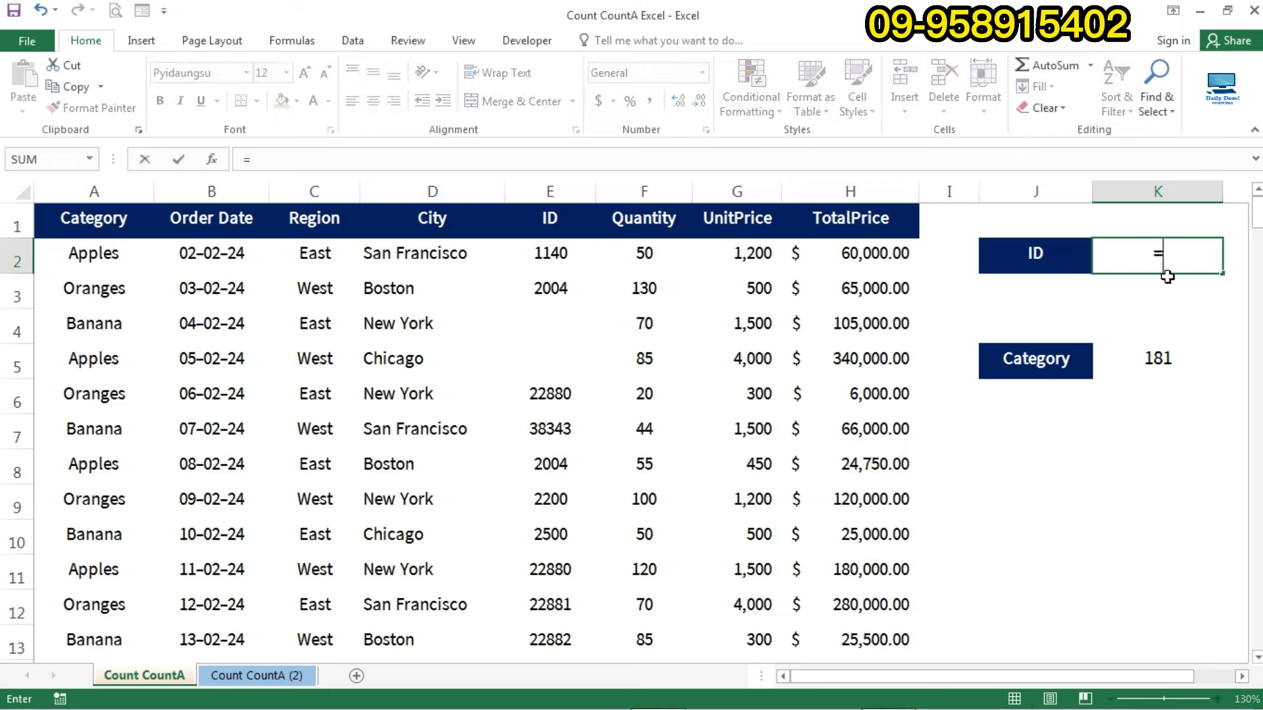
pyautogui.write('coun')
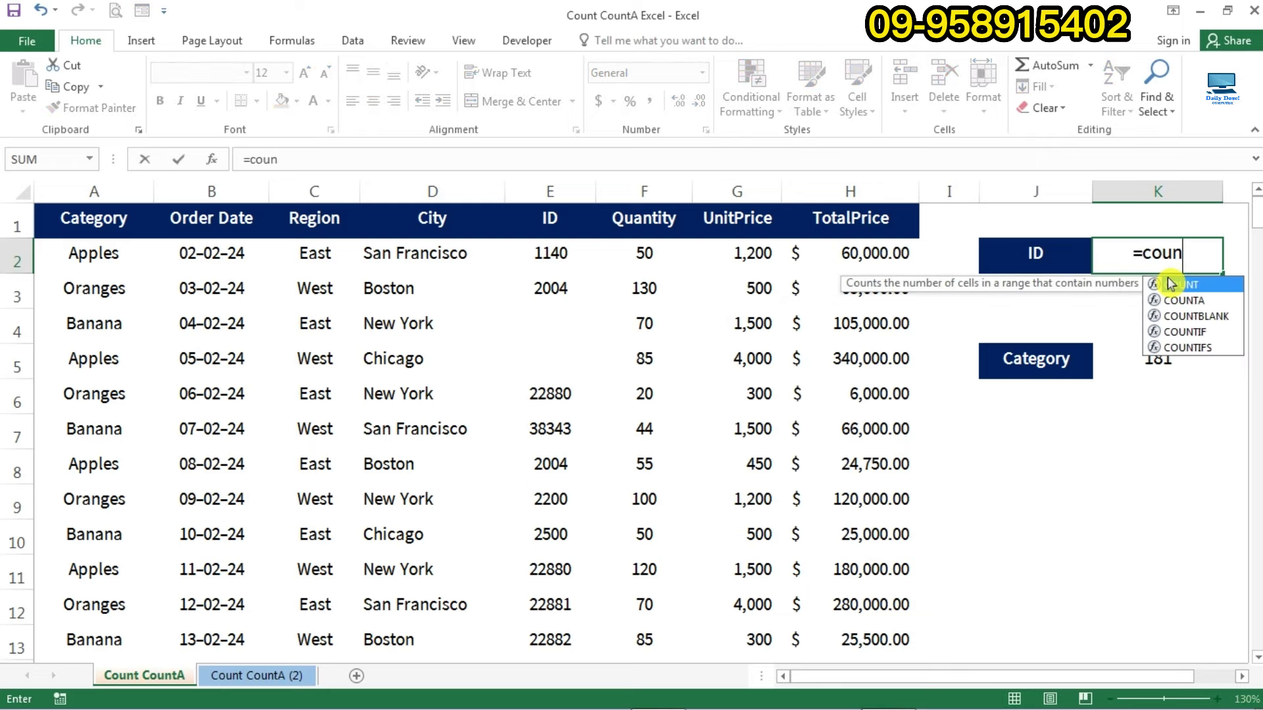
pyautogui.click(1177, 300)
pyautogui.doubleClick(1177, 300)
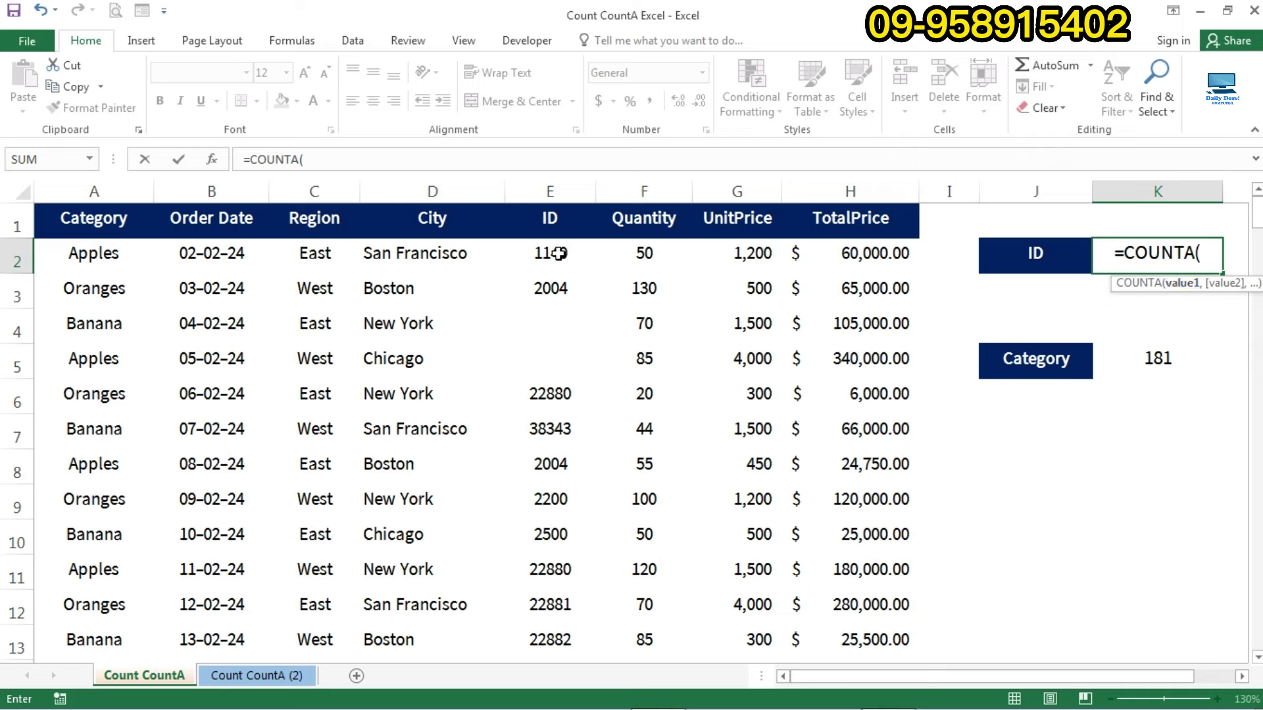
pyautogui.moveTo(558, 252); pyautogui.dragTo(546, 393)
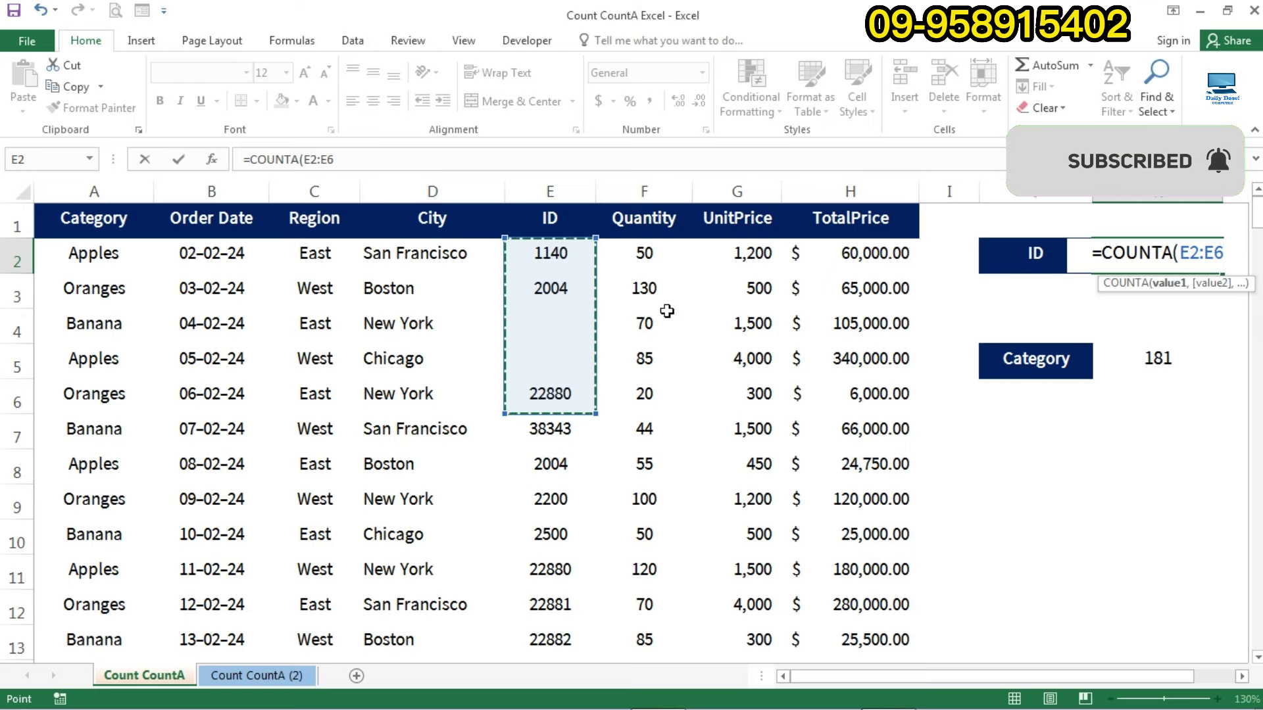
pyautogui.write(')')
pyautogui.press('Return')
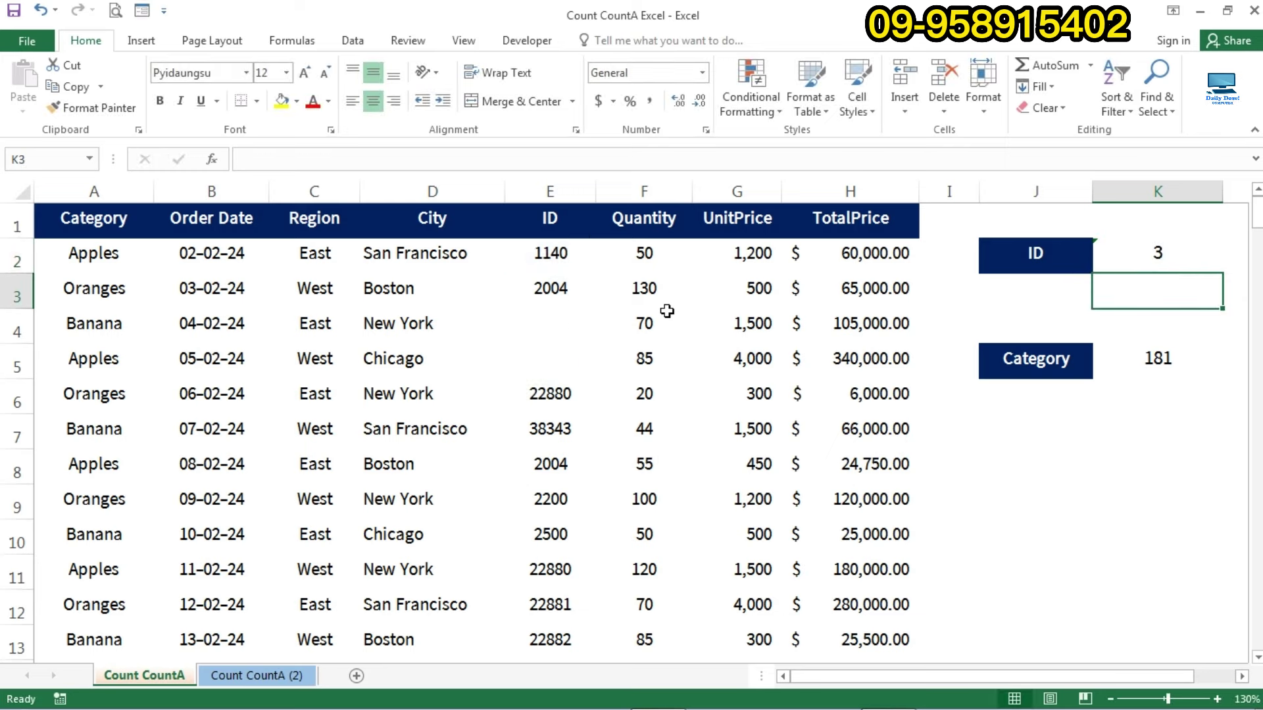
pyautogui.click(1137, 255)
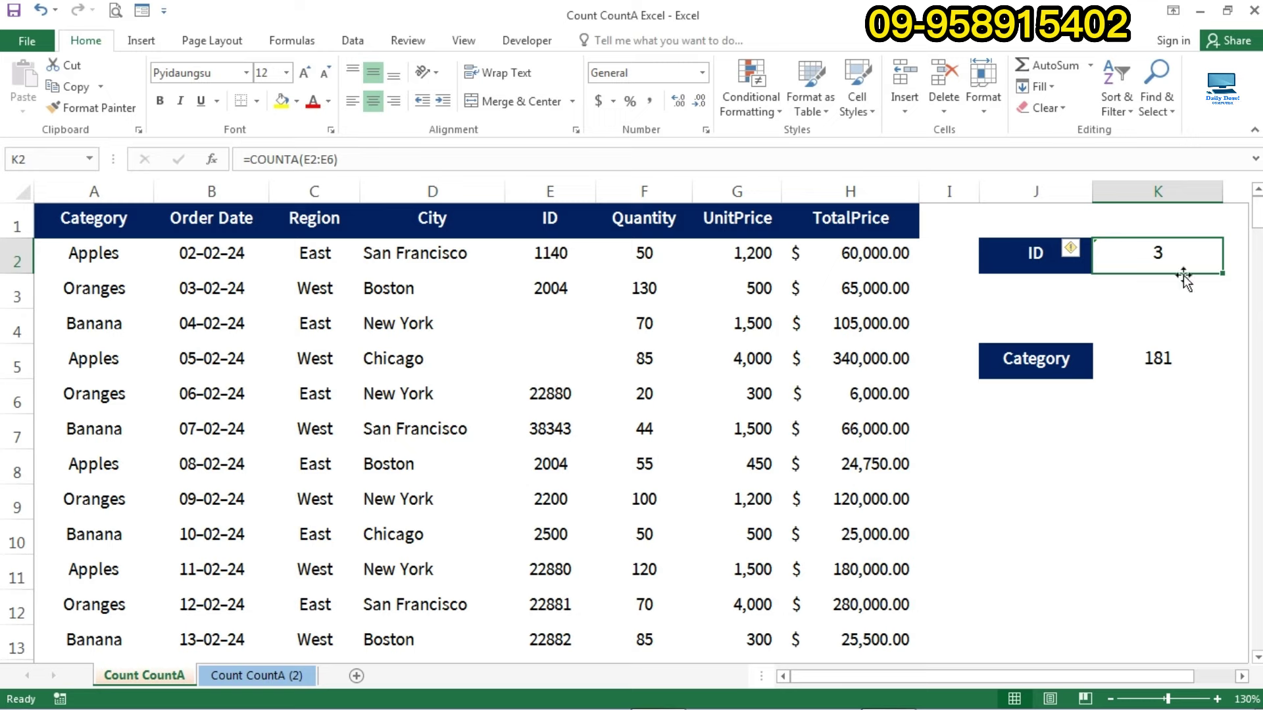
# Check the blank E4 and E5, then compare the E2:E6 status-bar Count with K2's result.
pyautogui.click(559, 319)
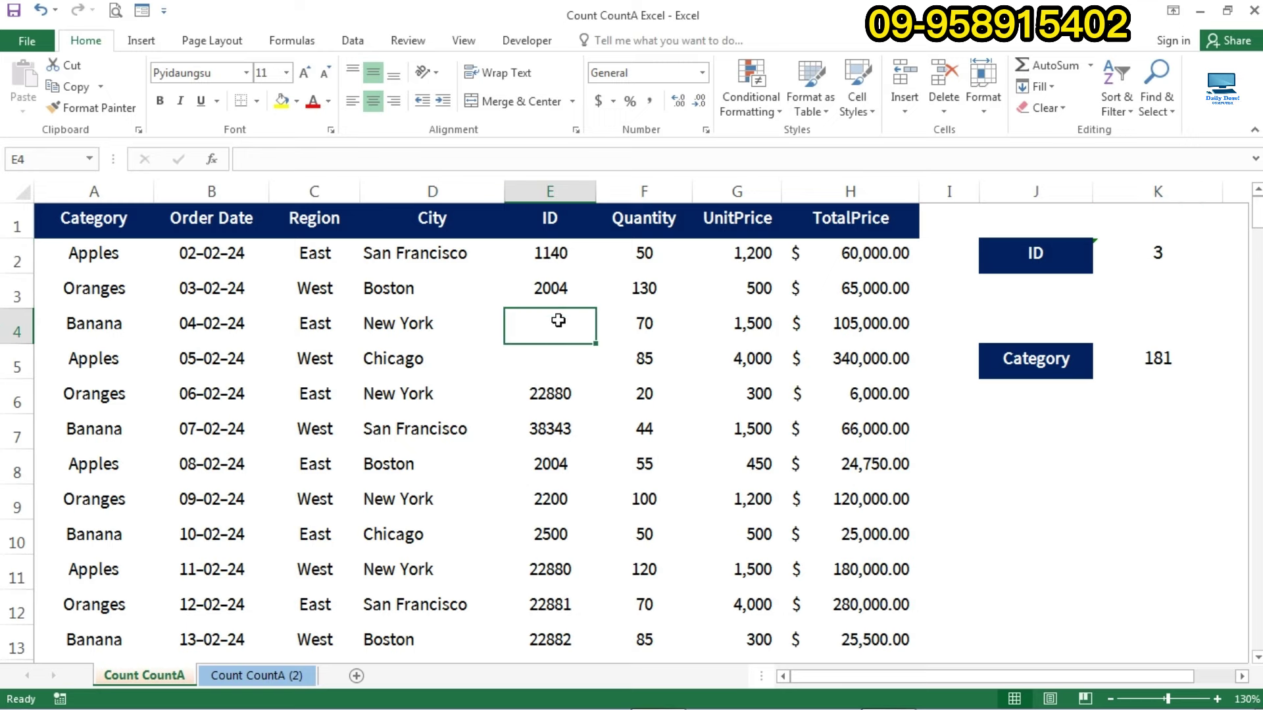
pyautogui.click(556, 350)
pyautogui.click(559, 332)
pyautogui.click(563, 352)
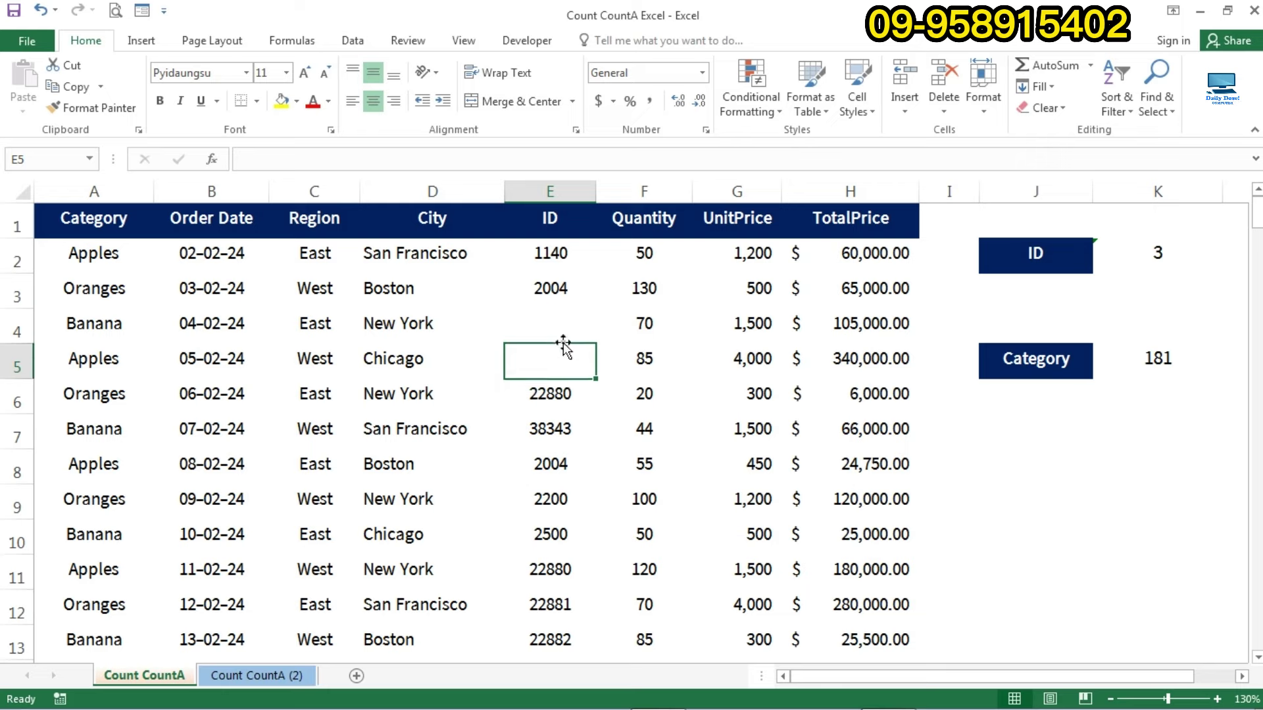
pyautogui.click(569, 332)
pyautogui.click(571, 349)
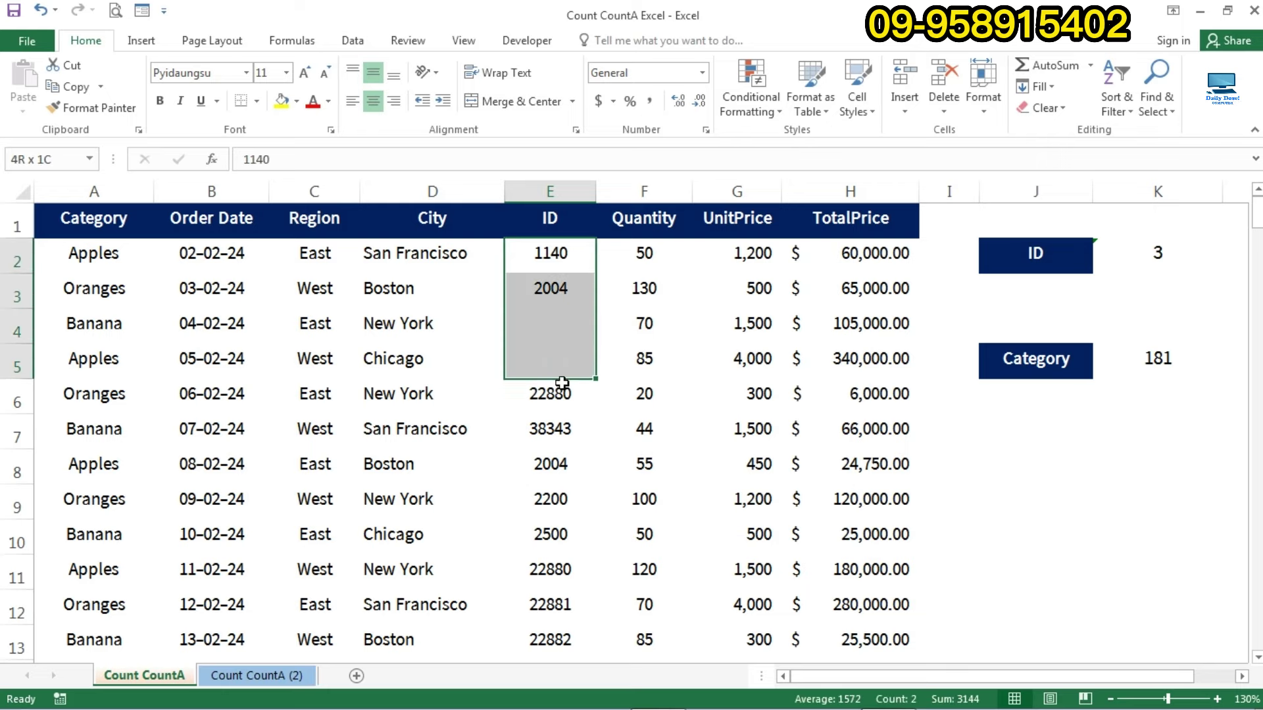
pyautogui.moveTo(563, 250); pyautogui.dragTo(553, 395)
pyautogui.click(1144, 269)
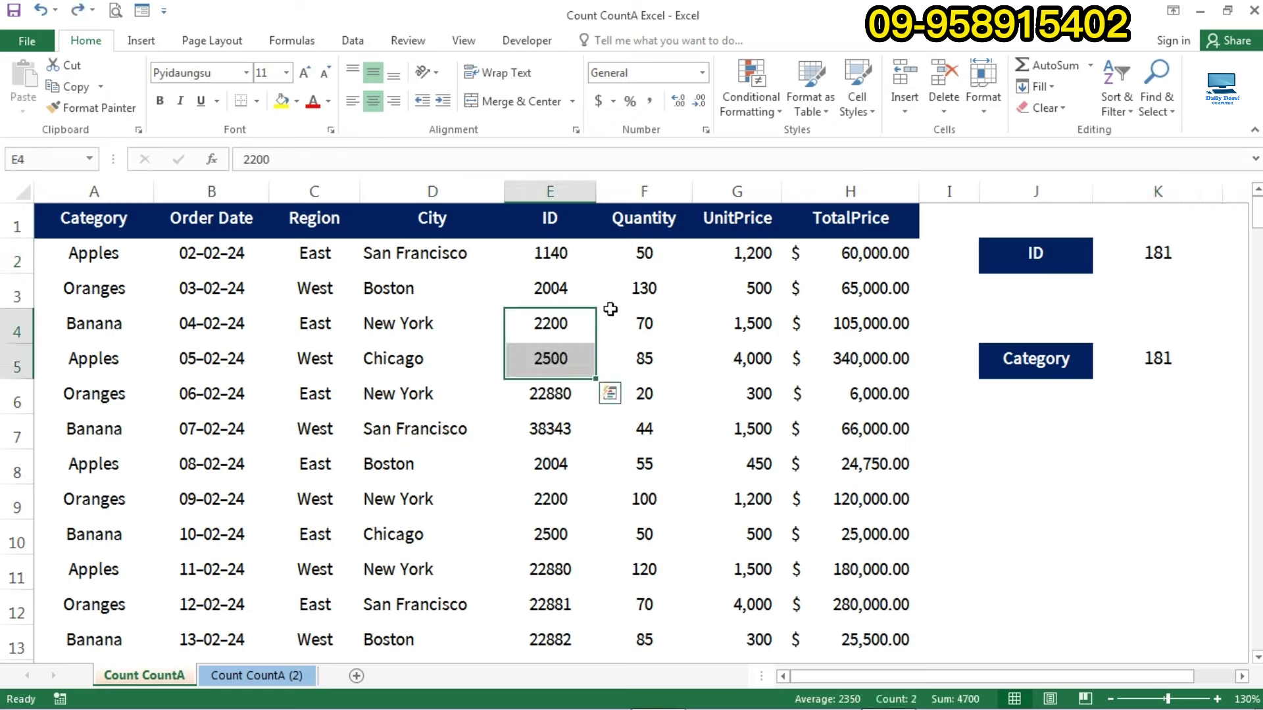
pyautogui.click(1030, 396)
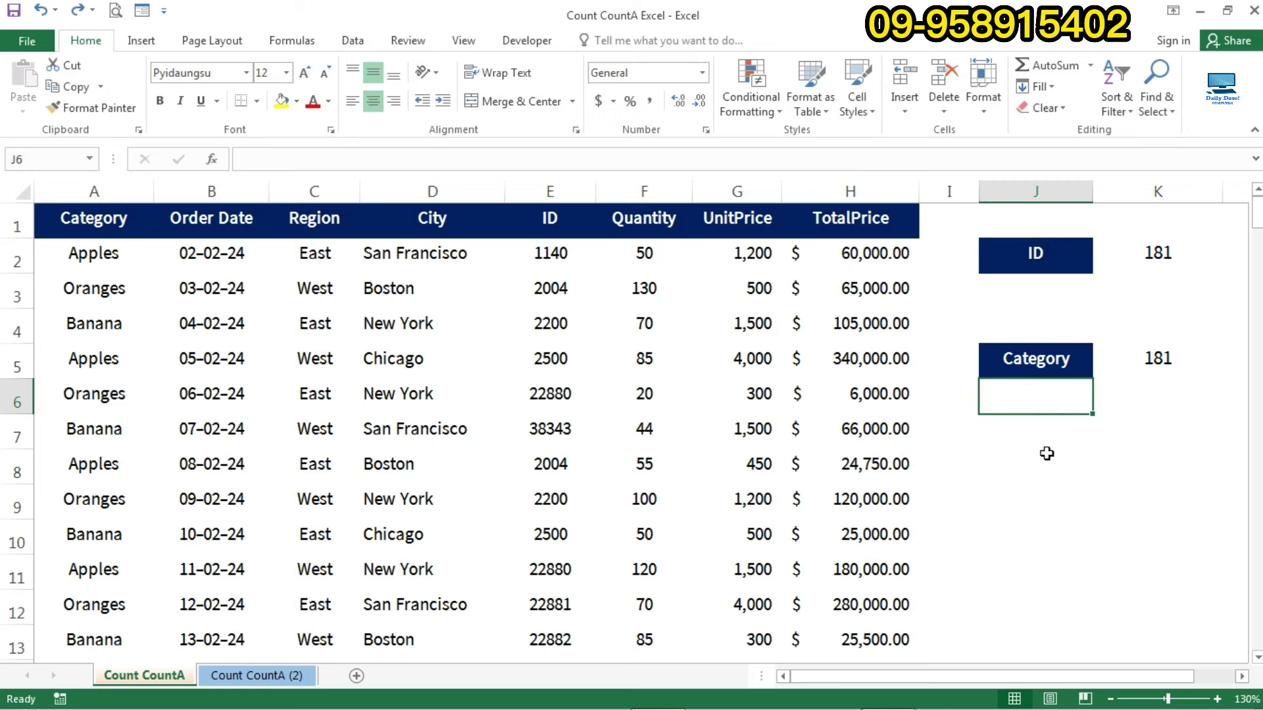
pyautogui.click(1036, 437)
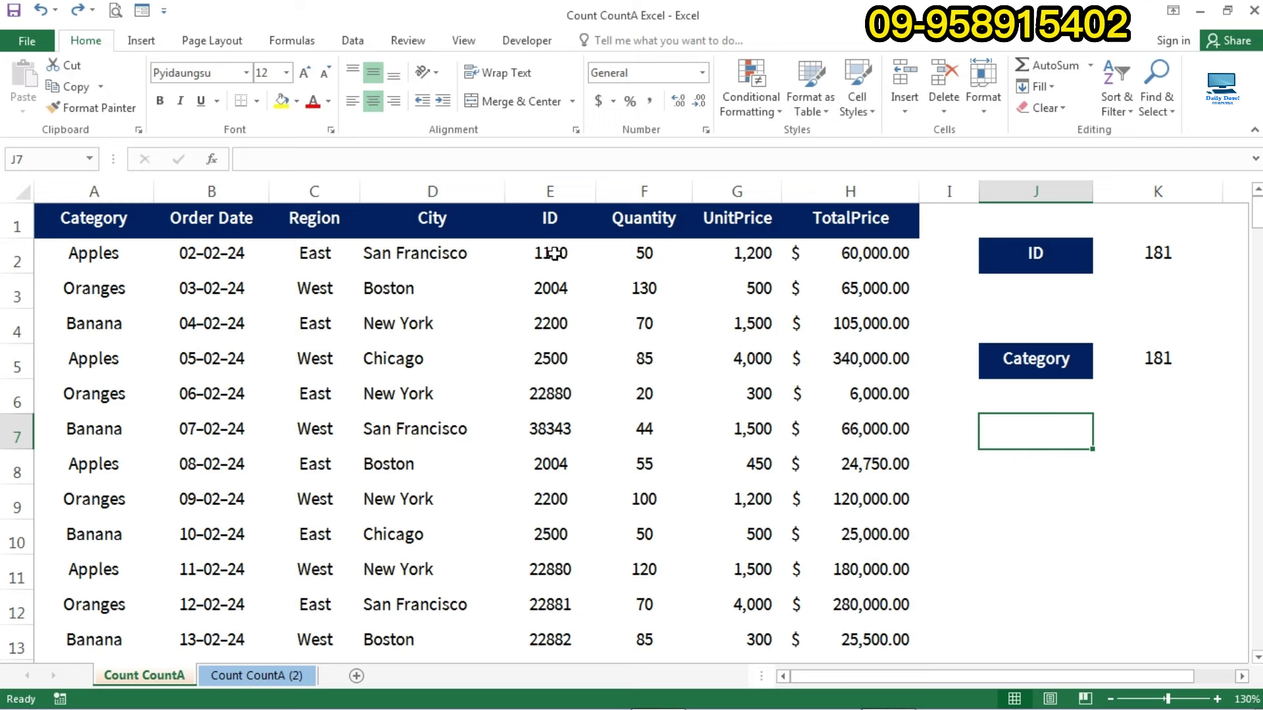
pyautogui.moveTo(555, 253); pyautogui.dragTo(548, 534)
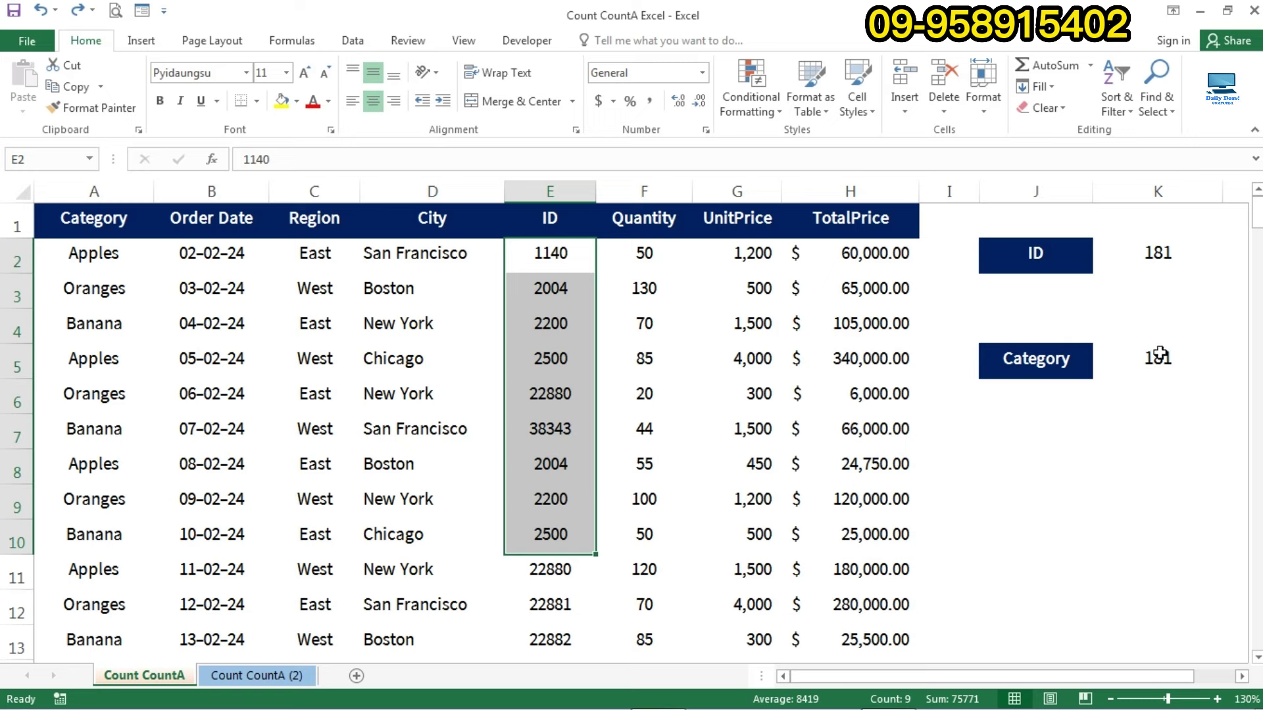
pyautogui.click(996, 318)
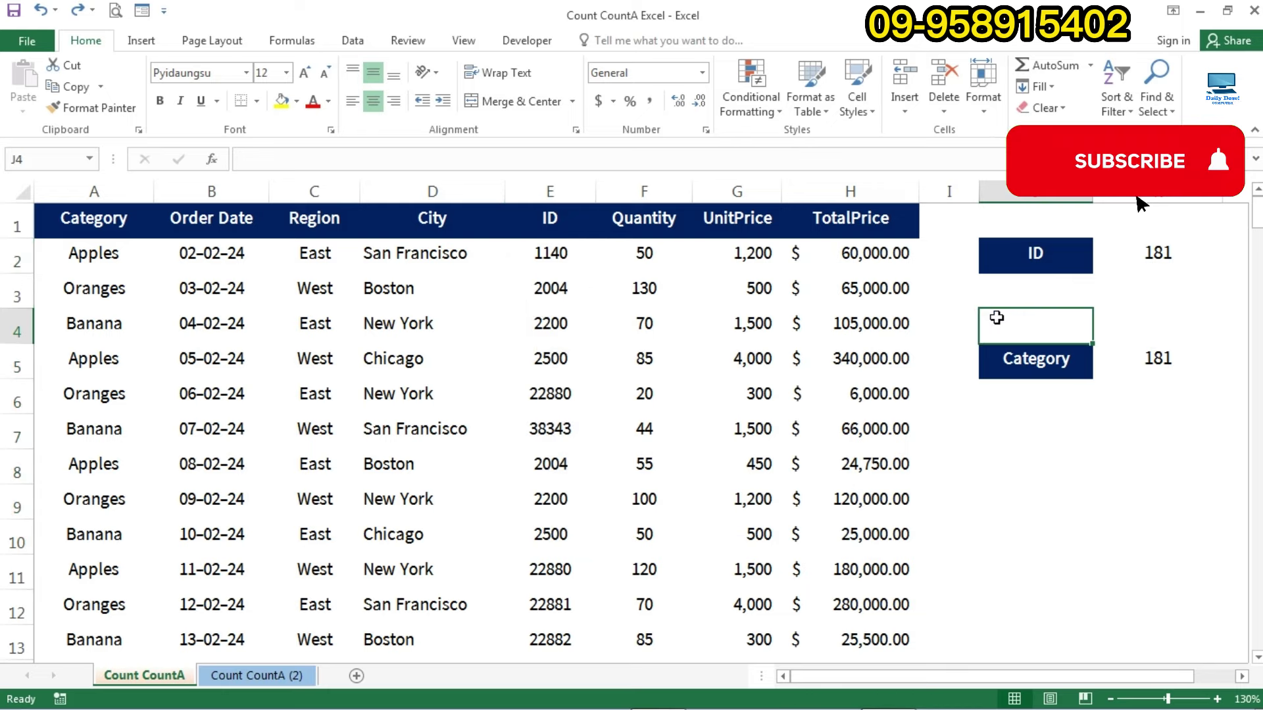
pyautogui.moveTo(550, 253); pyautogui.dragTo(544, 526)
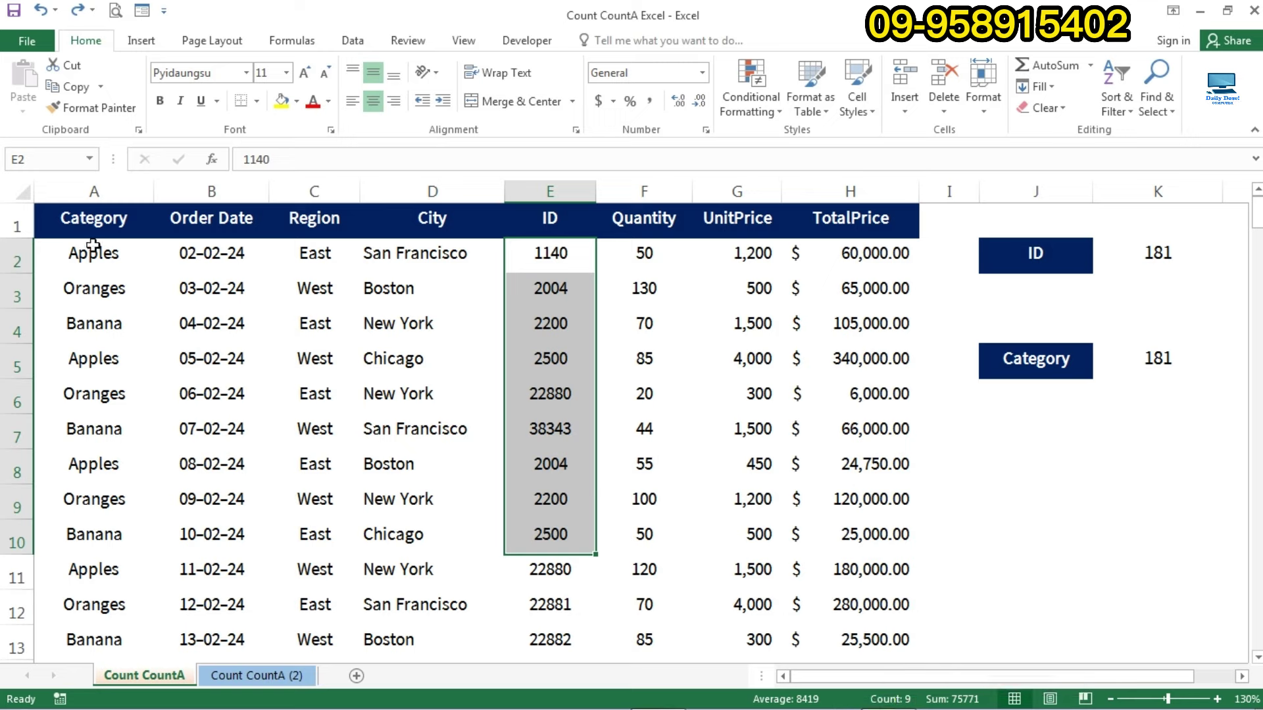
pyautogui.moveTo(99, 253); pyautogui.dragTo(93, 635)
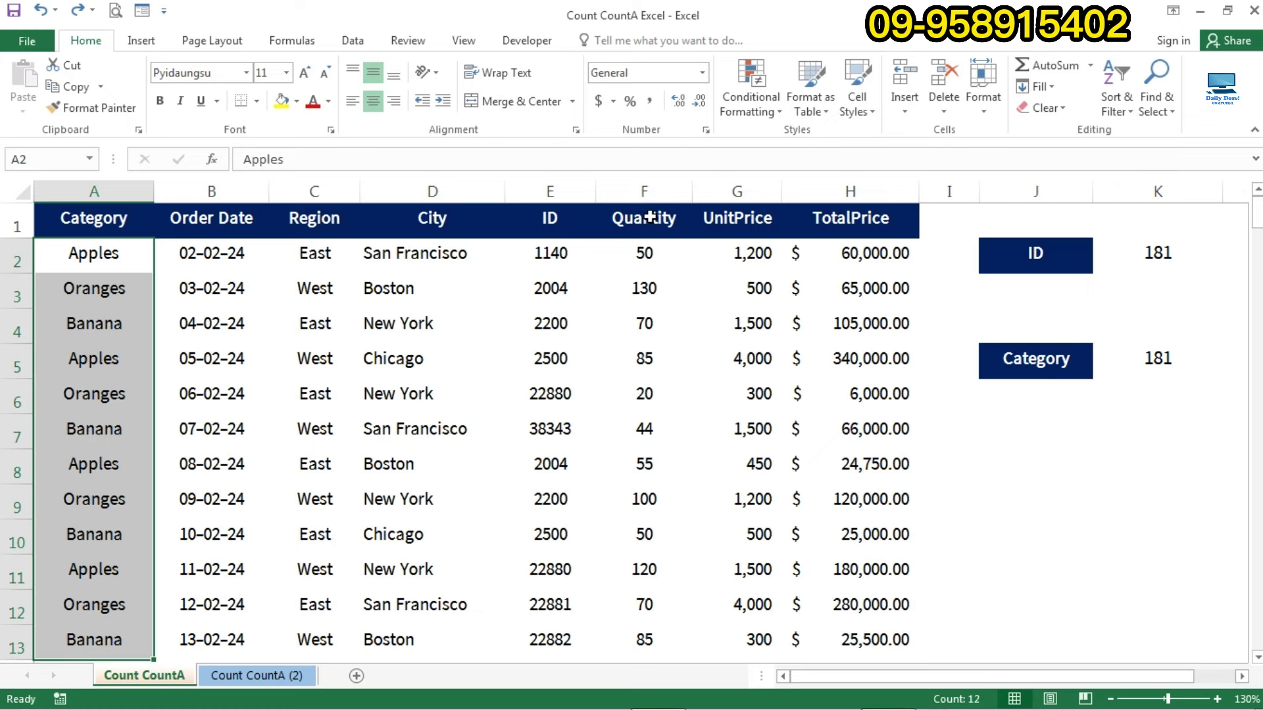
pyautogui.moveTo(650, 217); pyautogui.dragTo(626, 352)
pyautogui.moveTo(644, 219); pyautogui.dragTo(651, 457)
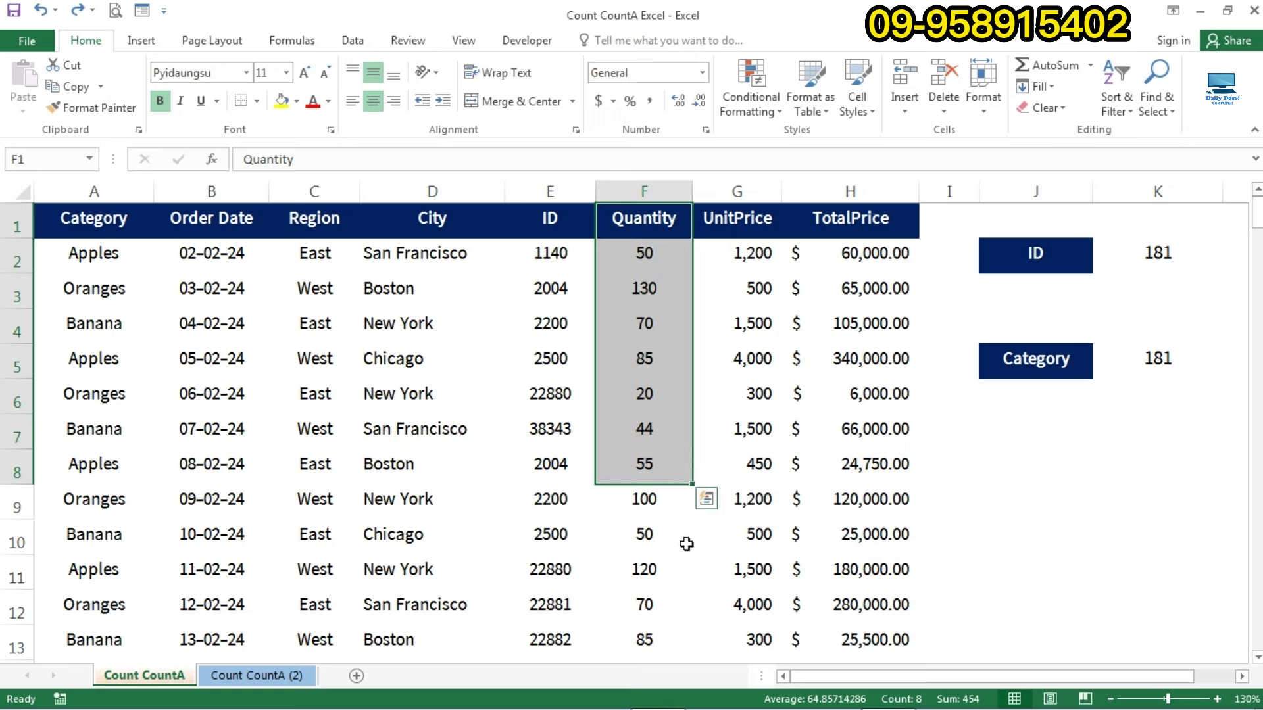
pyautogui.rightClick(737, 703)
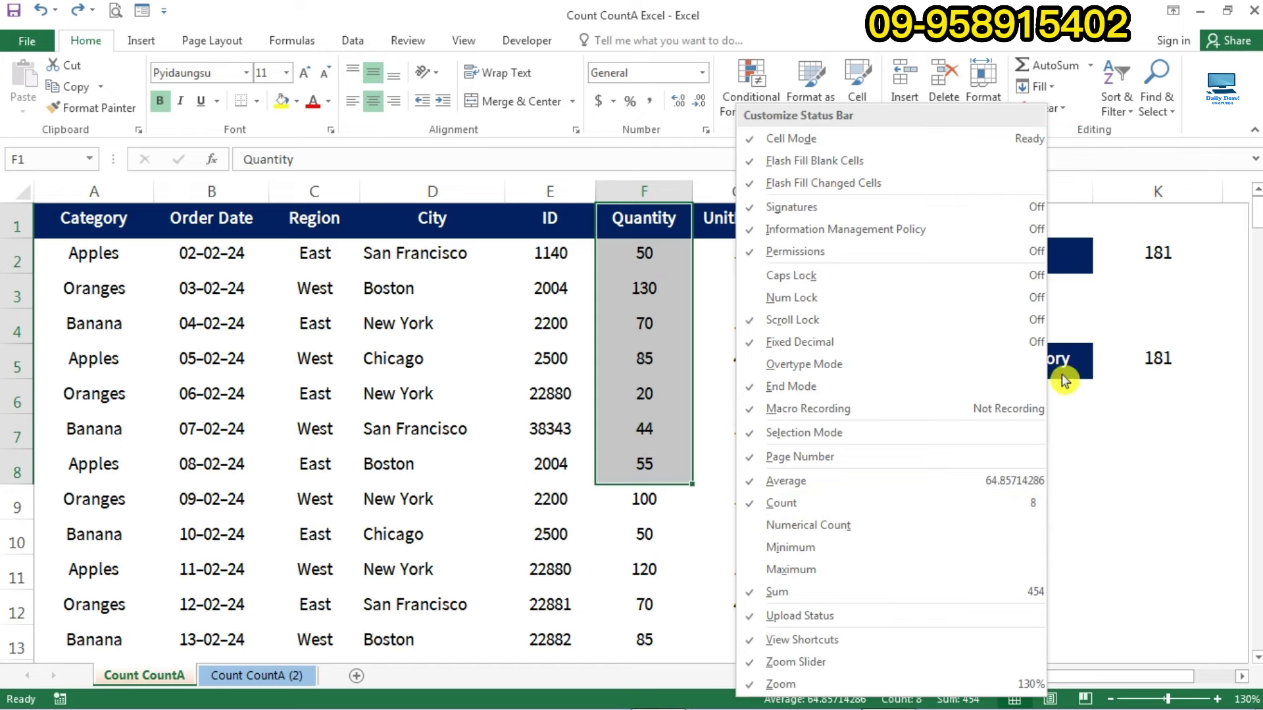
pyautogui.click(1138, 416)
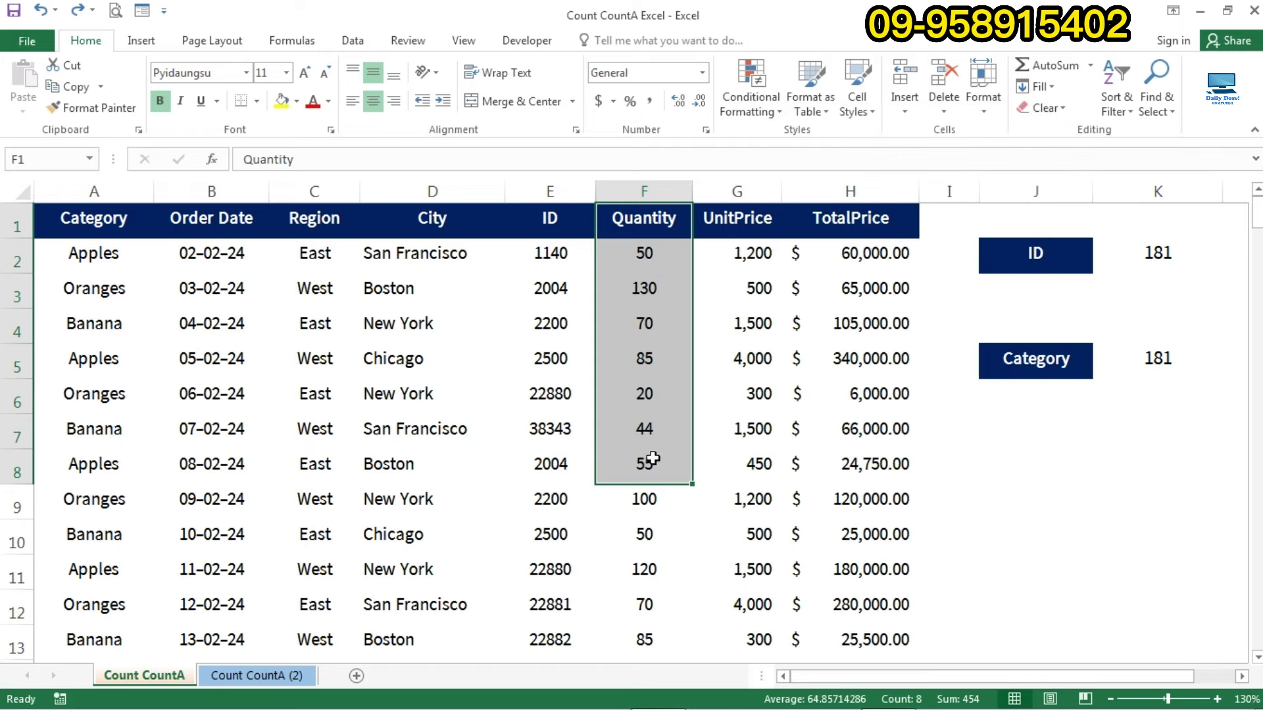
pyautogui.moveTo(543, 252); pyautogui.dragTo(578, 501)
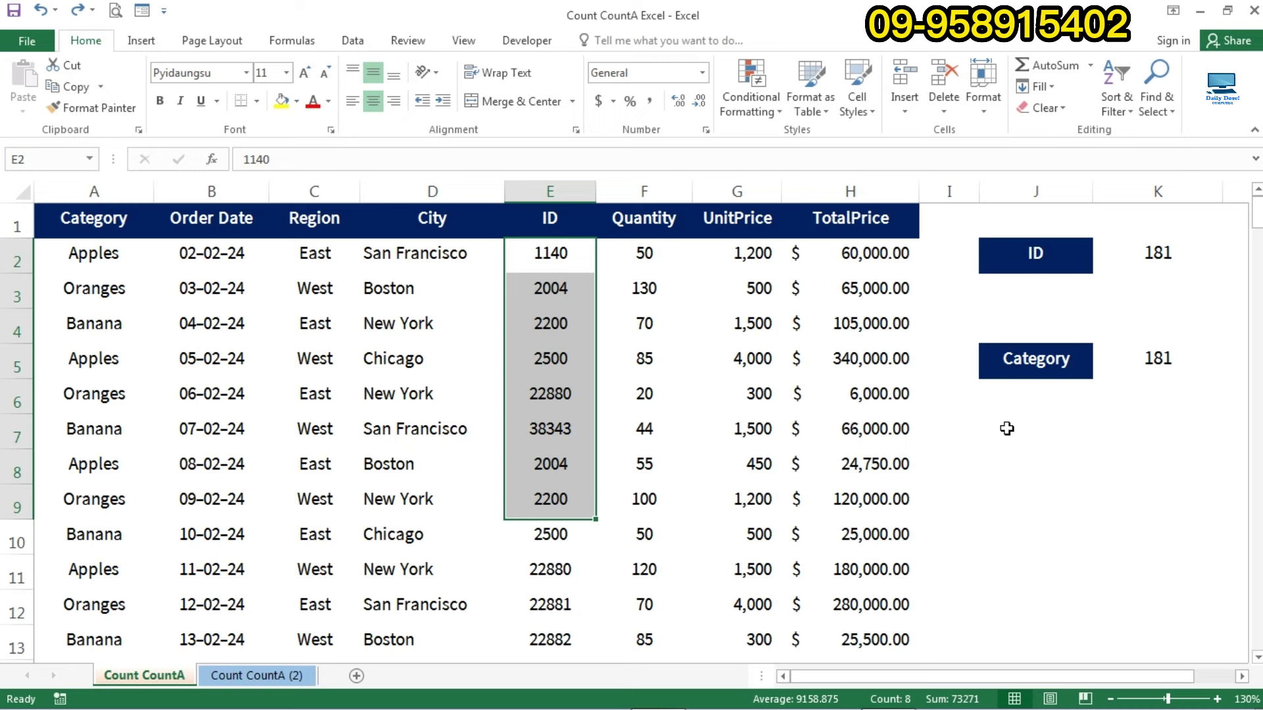
pyautogui.click(1007, 428)
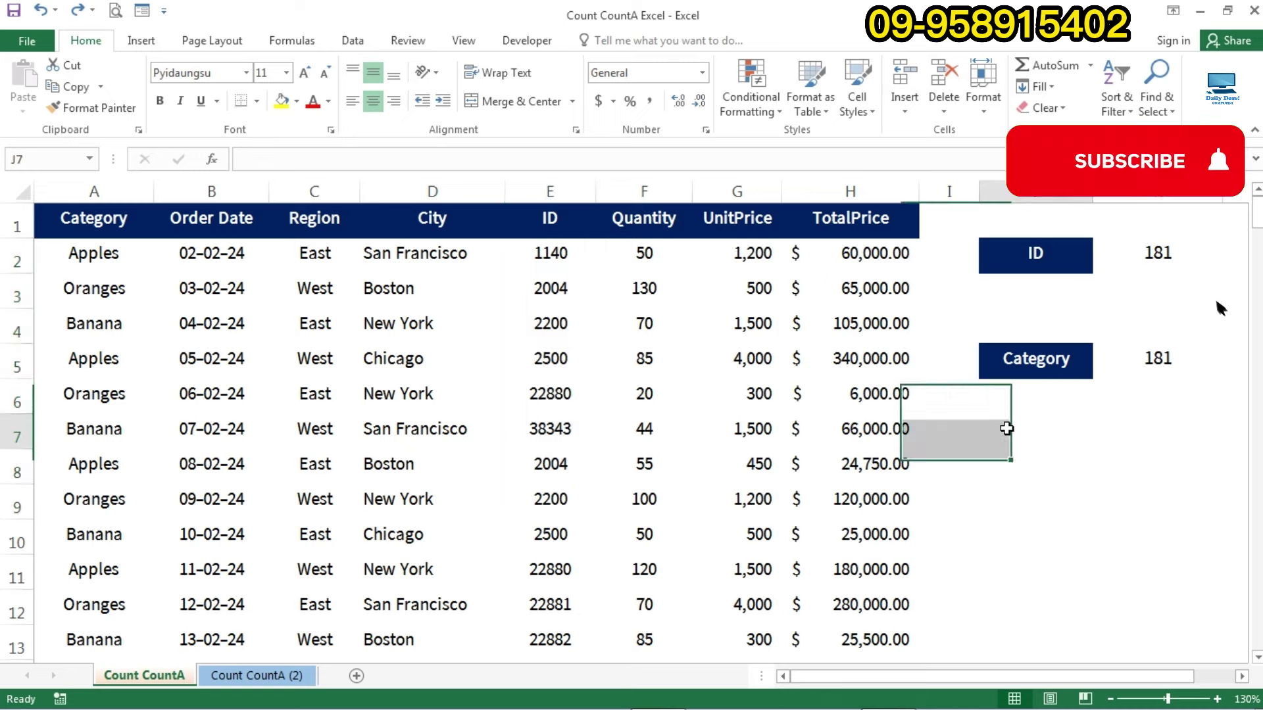